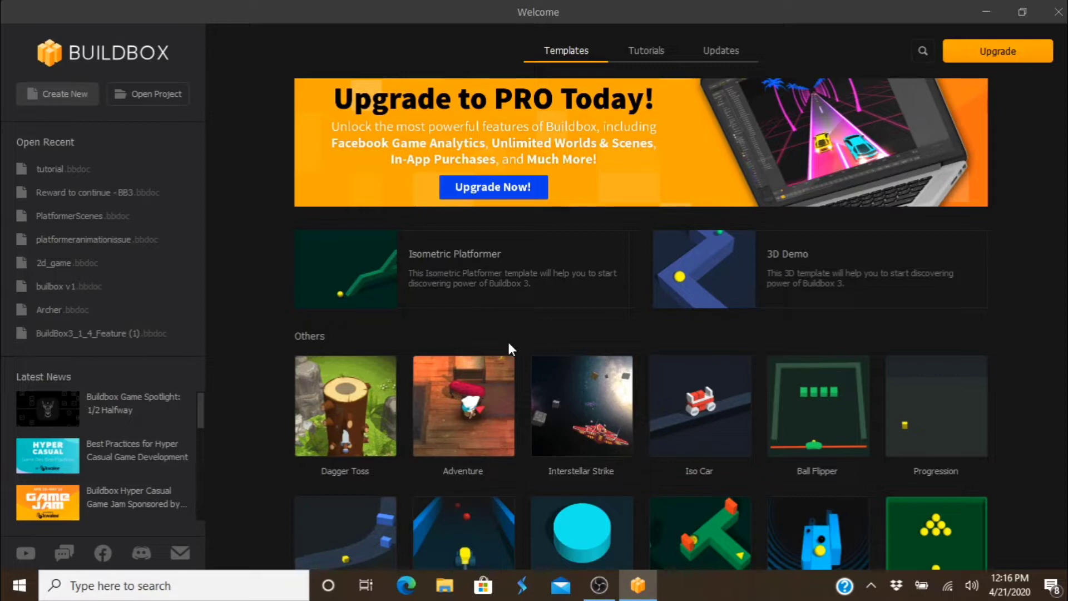
Start a new individual game with the wizard, choosing 3D dimensions, Landscape orientation and the Observer perspective.
left_click(55, 96)
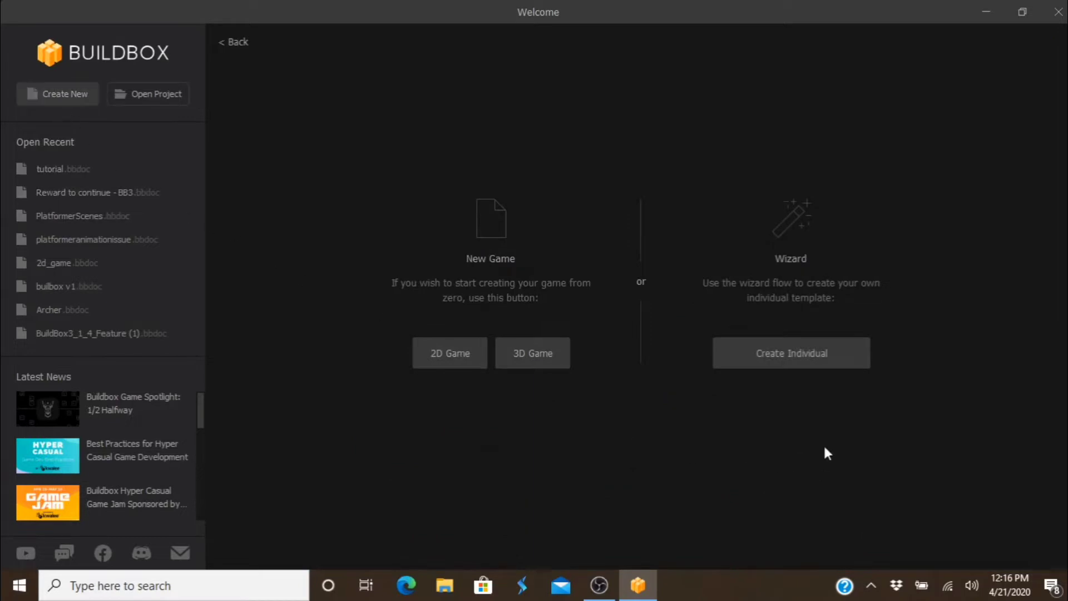
left_click(767, 354)
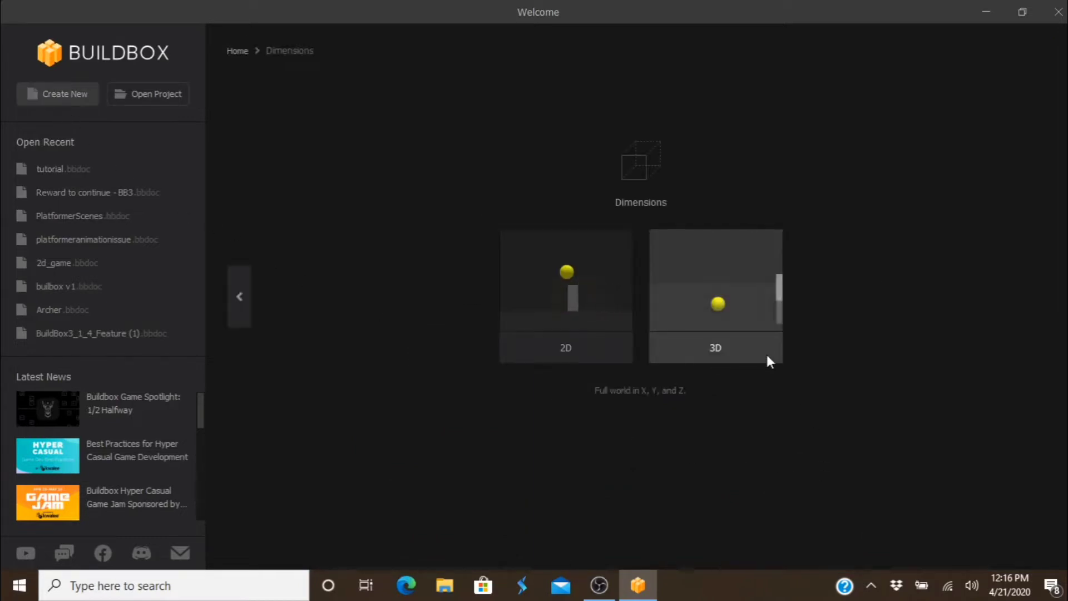
left_click(721, 299)
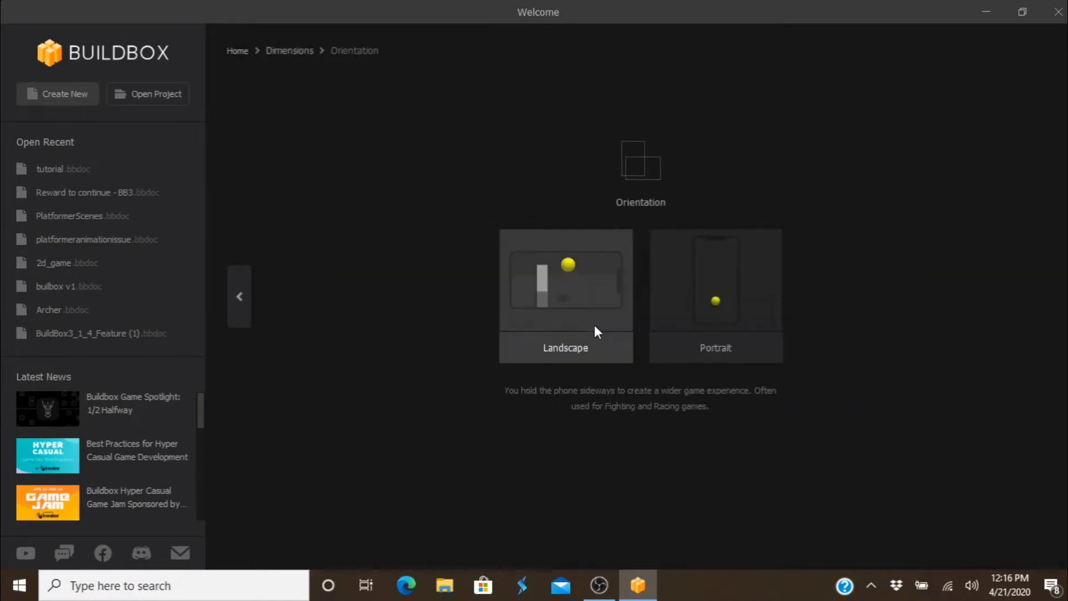
left_click(569, 304)
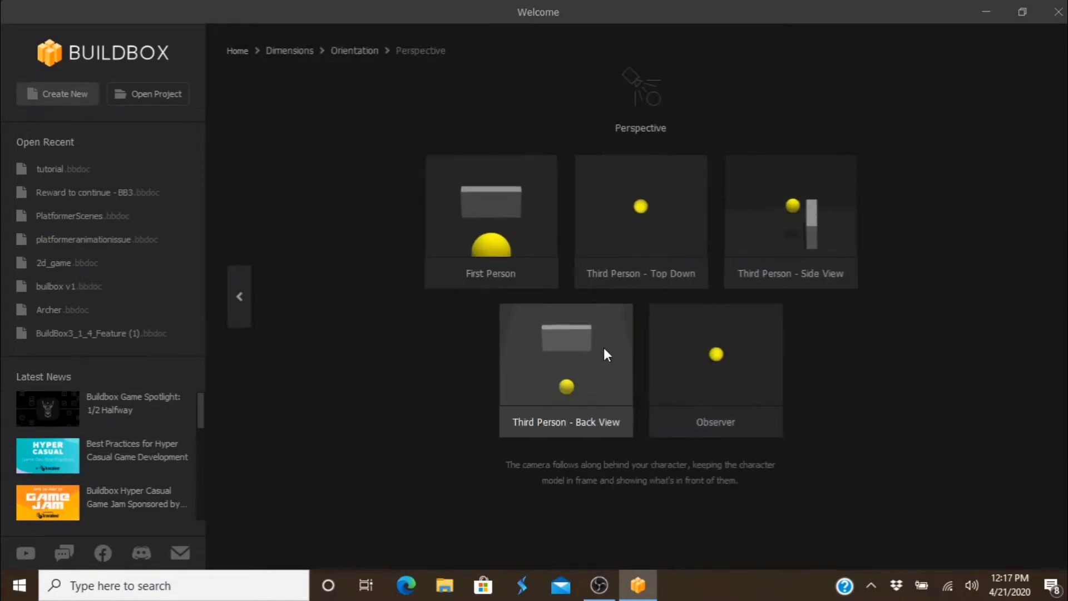
left_click(715, 354)
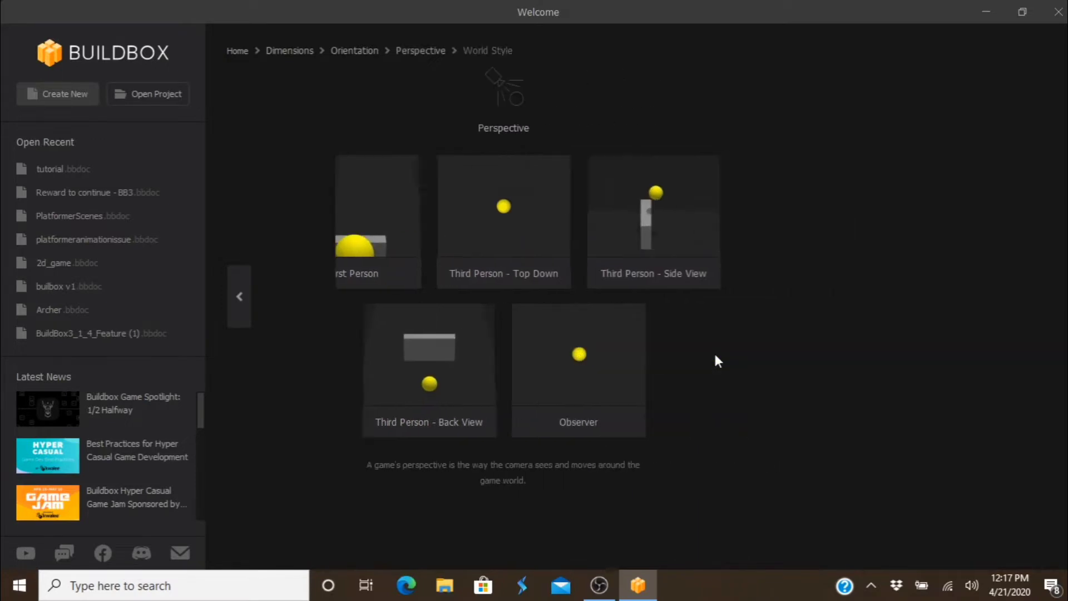
Choose the world style and set both the mobile controls and the desktop controls to None.
left_click(557, 307)
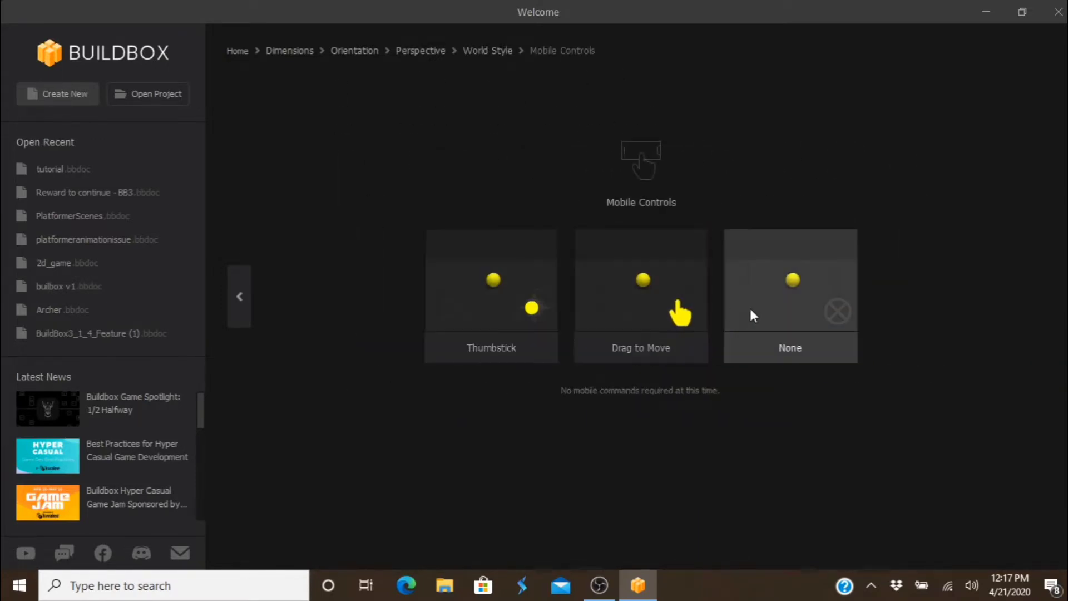
left_click(767, 309)
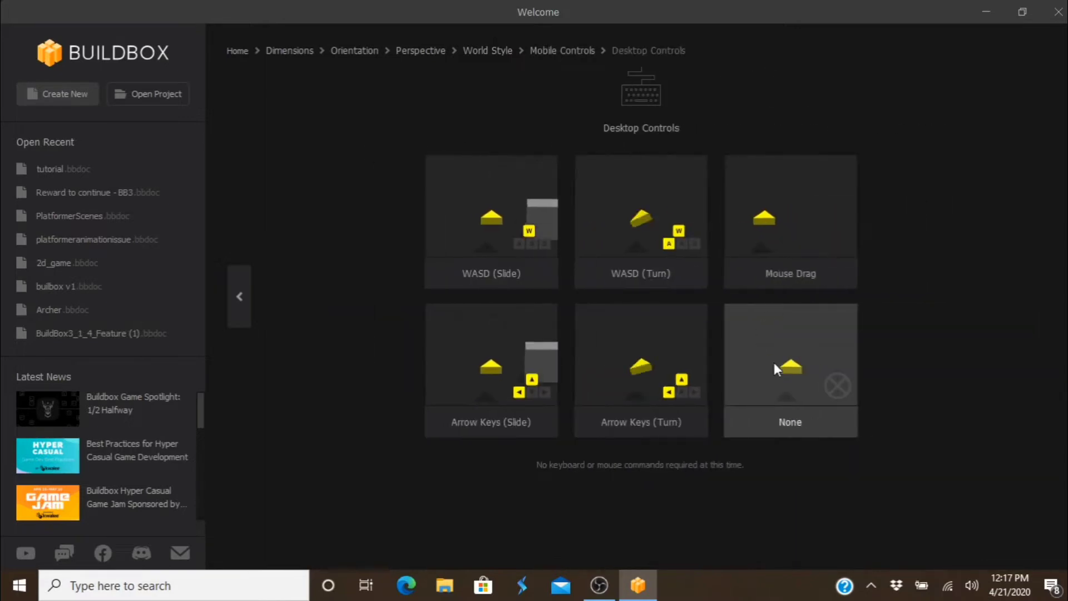
left_click(775, 365)
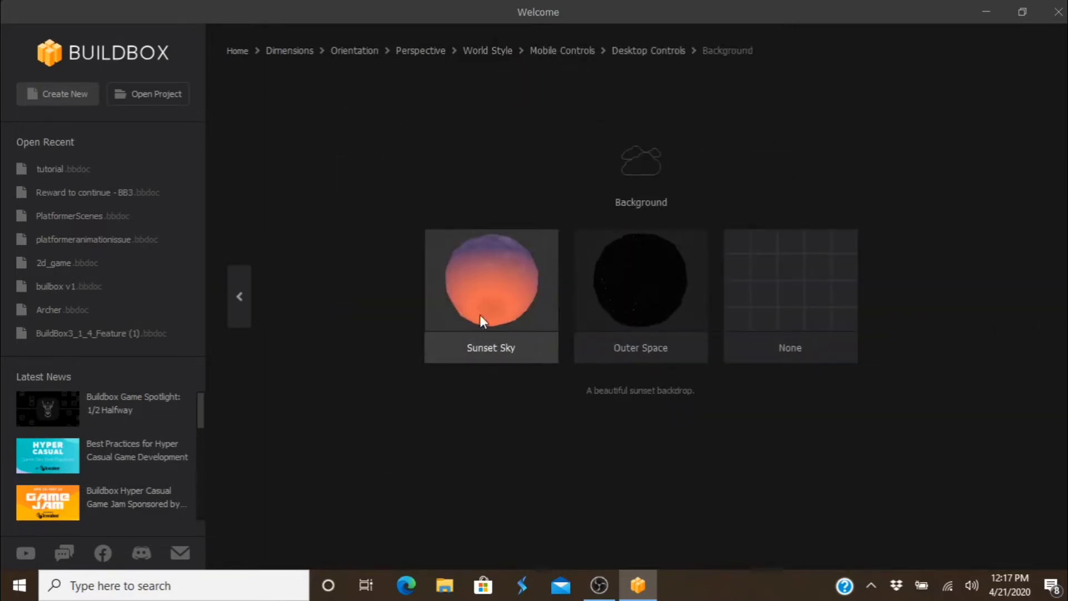
Finish the wizard with the Sunset Sky background, Normal physics, Grass ground and Tree ornament.
left_click(486, 285)
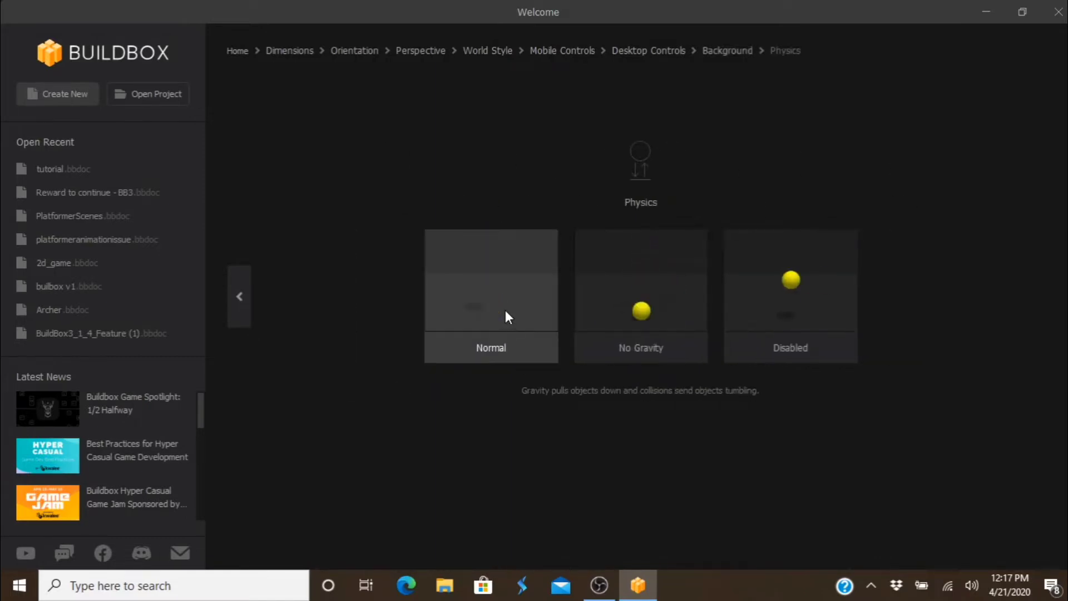
left_click(506, 311)
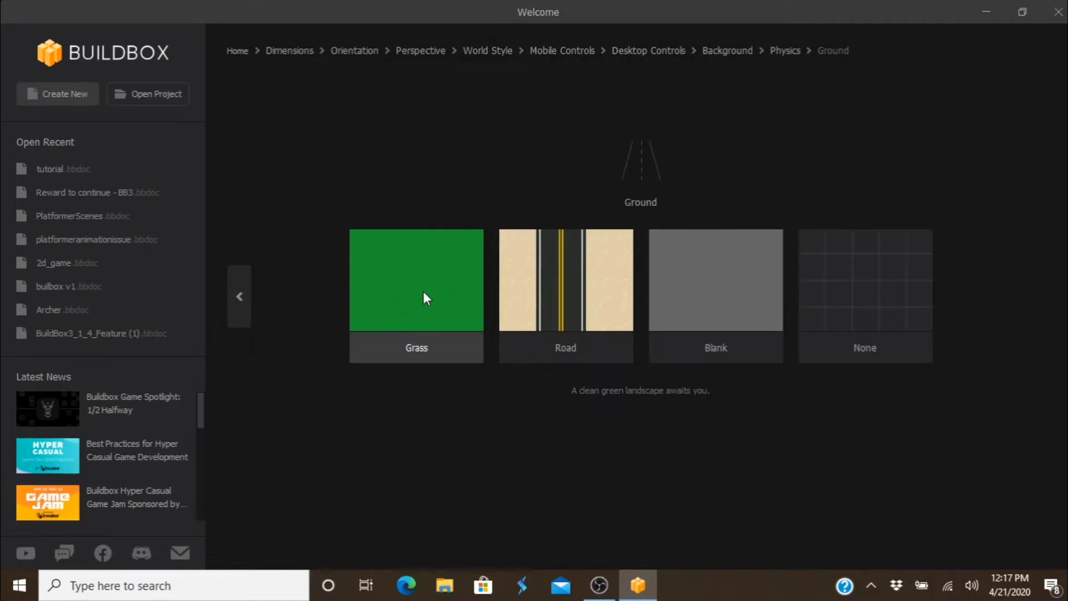
left_click(423, 293)
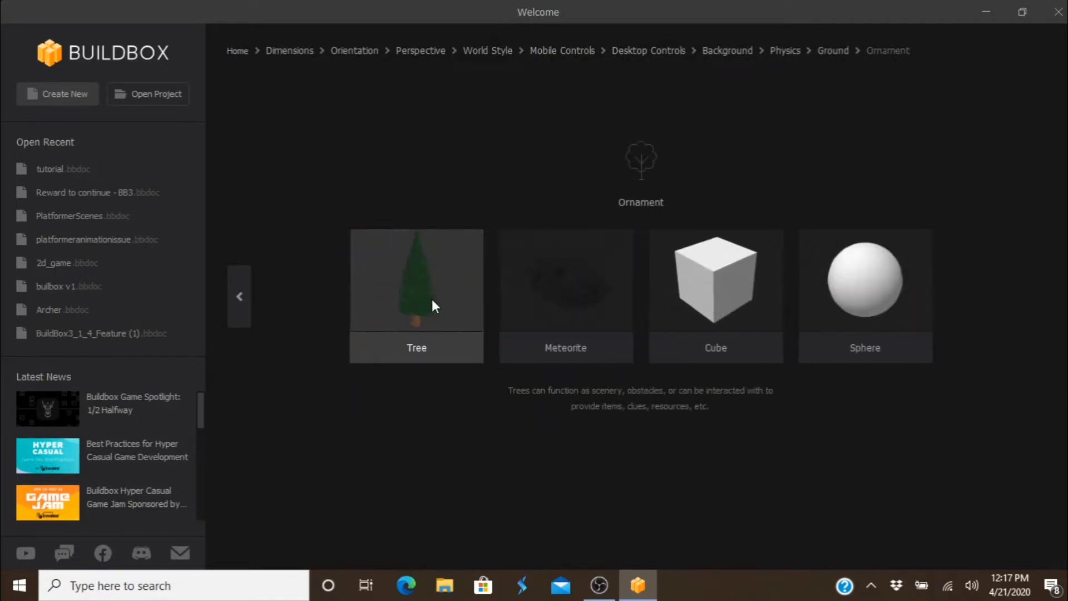
left_click(429, 300)
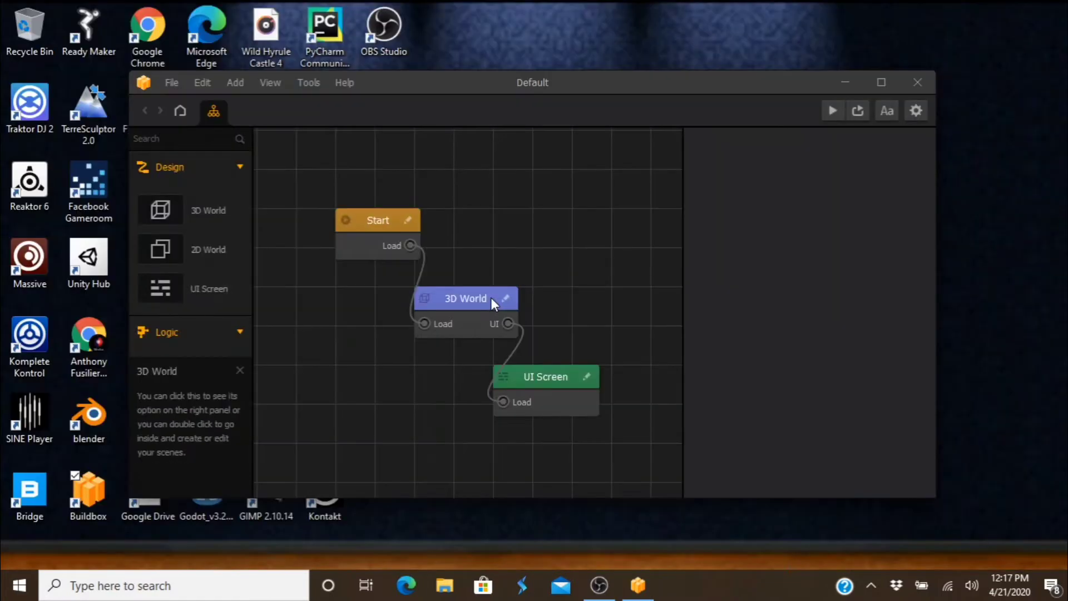
Maximize the project window and open the 3D World node in the scene editor.
left_click(881, 83)
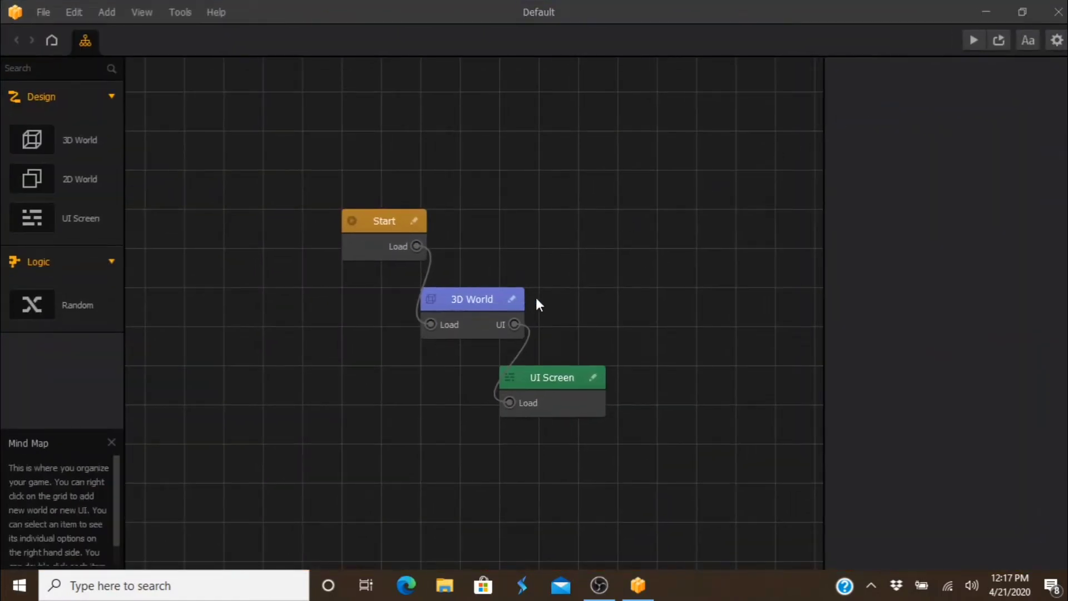
double_click(475, 301)
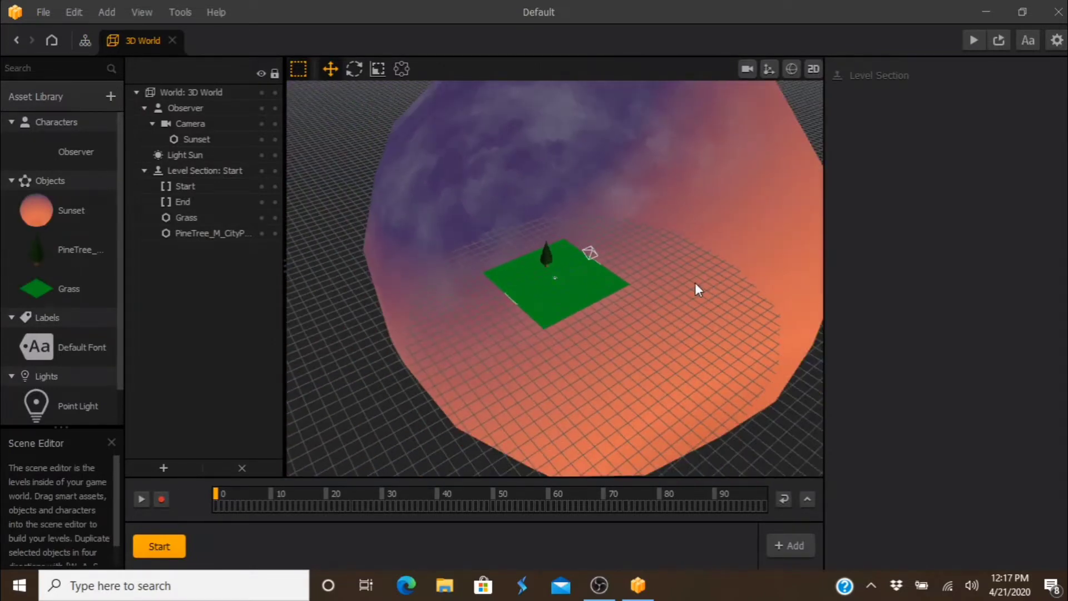
middle_click_drag(695, 284, 618, 333)
scroll(619, 334, "up", 3)
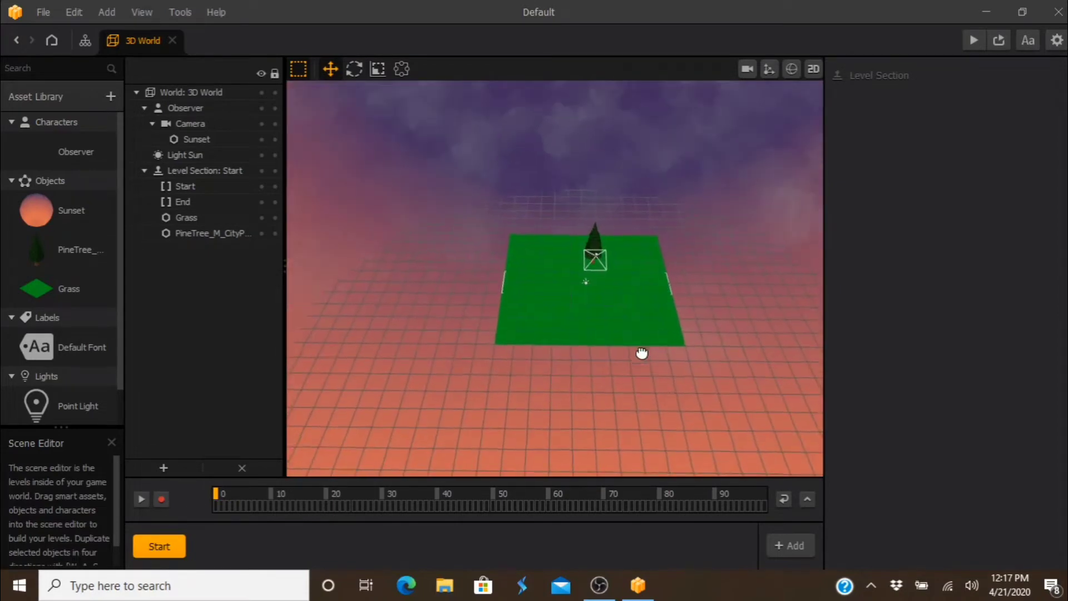
middle_click_drag(638, 353, 621, 362)
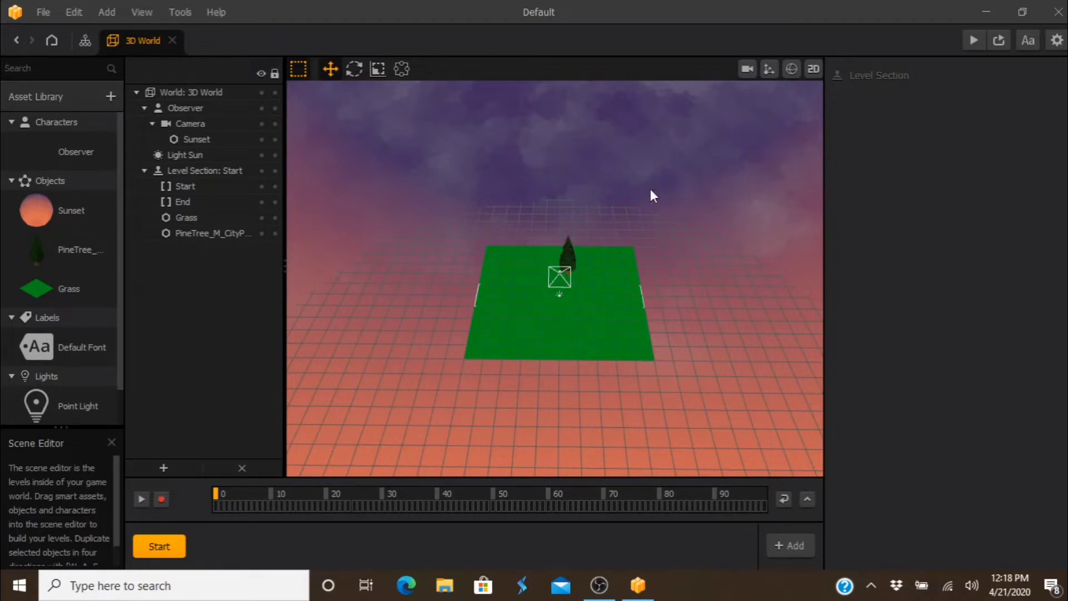
Add the Rotate component to the Sunset object in the asset library.
left_click(64, 213)
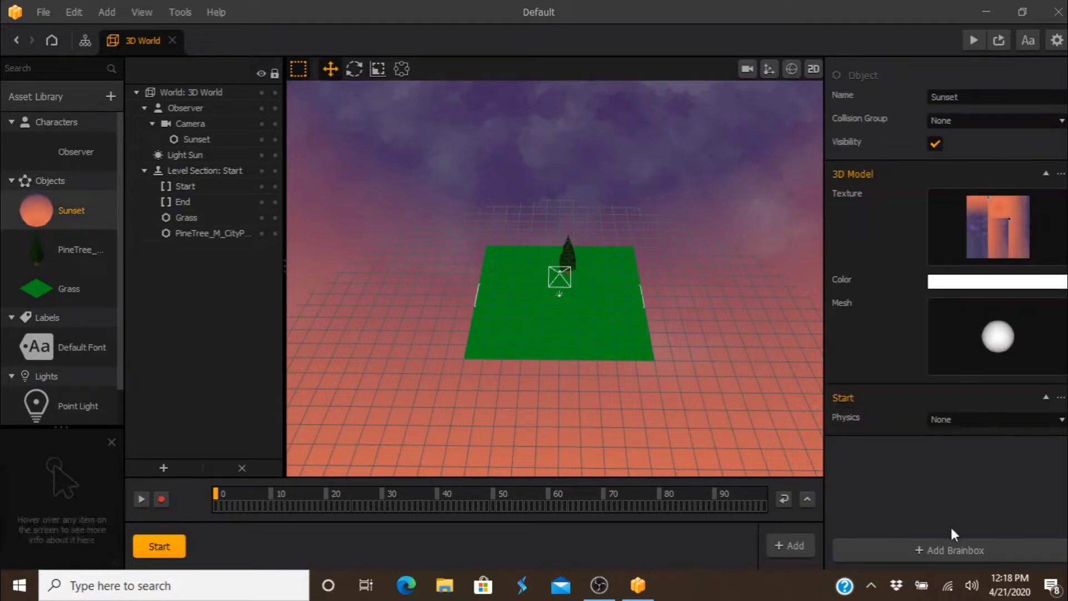
left_click(946, 548)
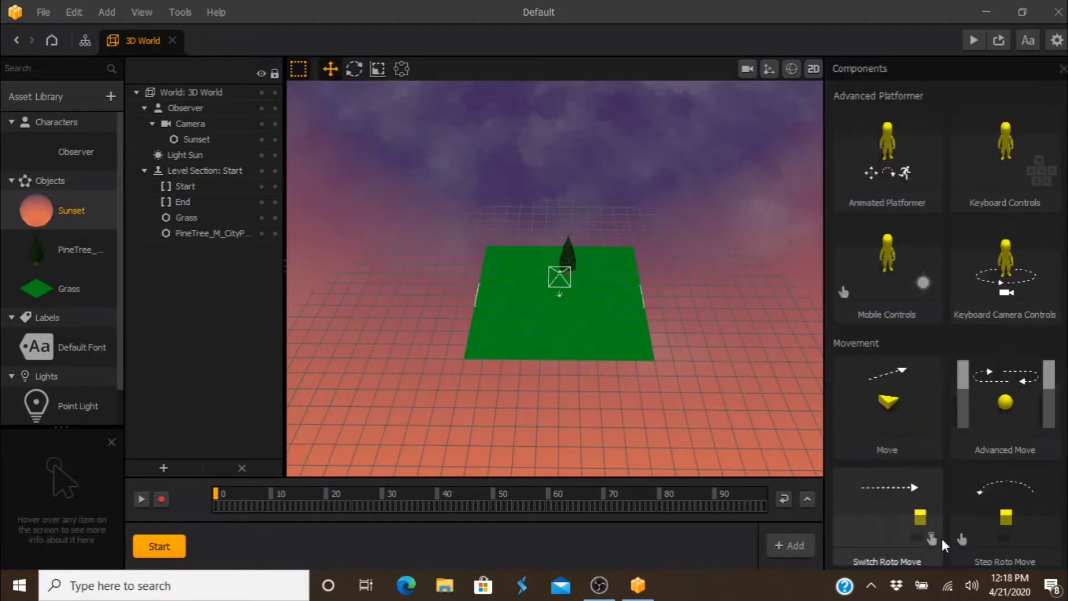
scroll(904, 384, "down", 5)
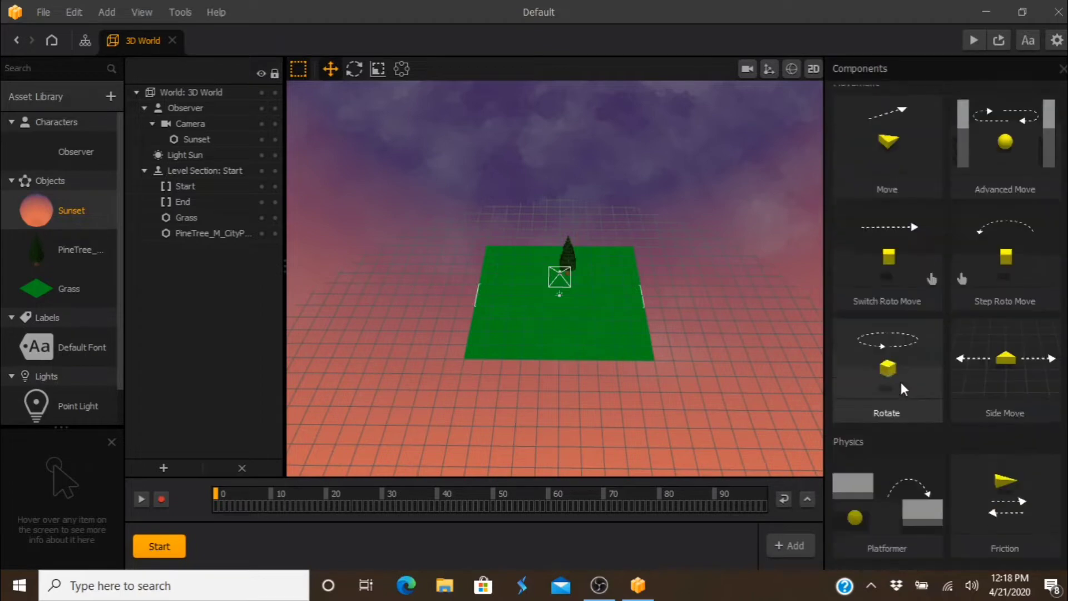
left_click(894, 345)
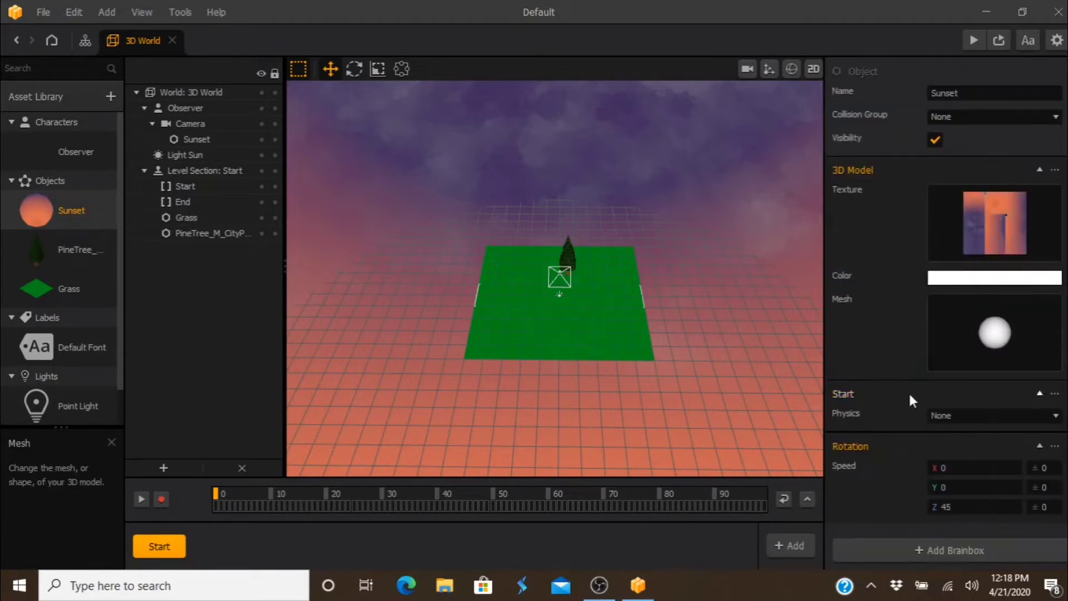
Set the Z rotation speed of the Sunset object to 0.
left_click(946, 506)
type("45")
key("Return")
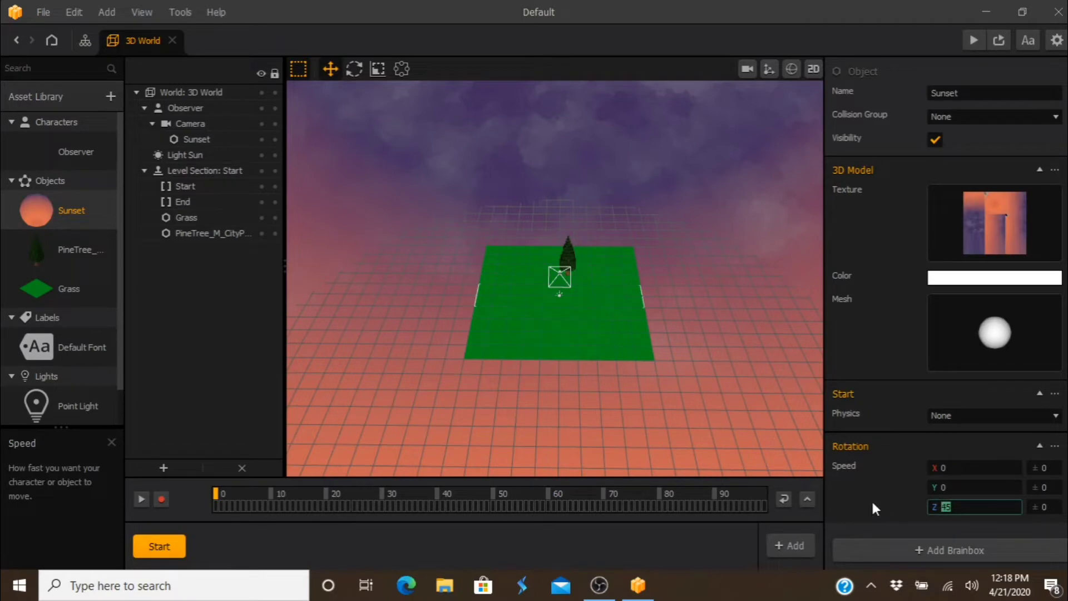
type("0")
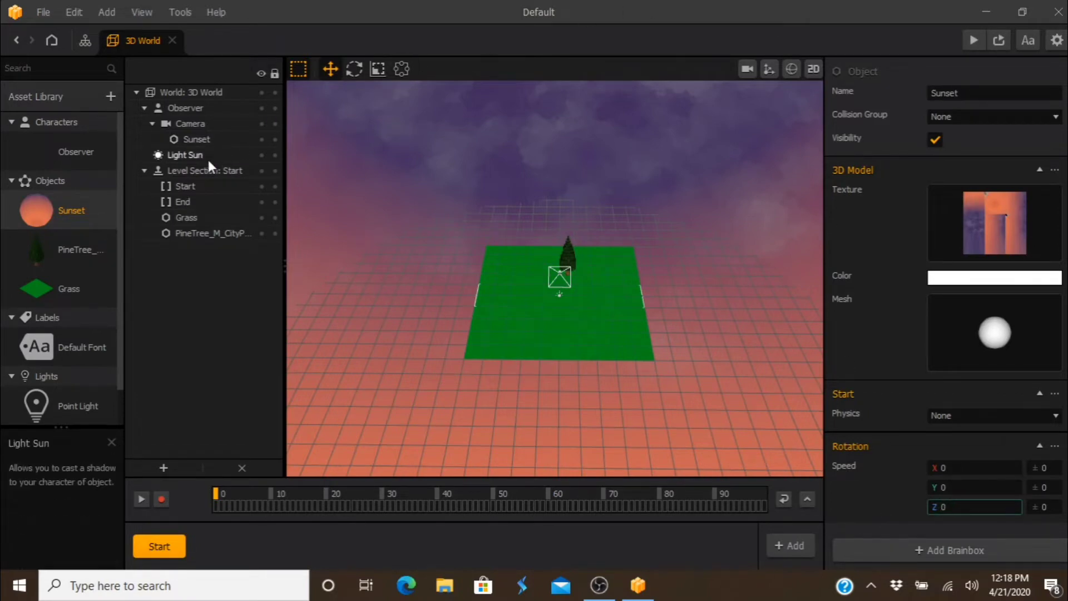
Try rotating the Sunset entity in the scene by about -2.7 on Z, and reset its Z rotation to 0.
left_click(528, 128)
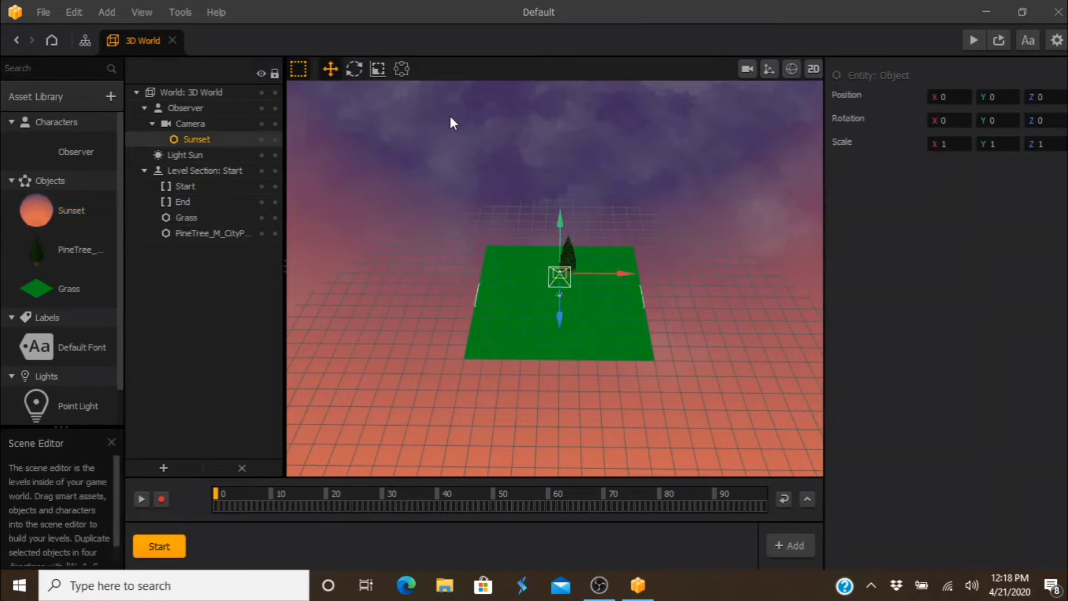
left_click(350, 68)
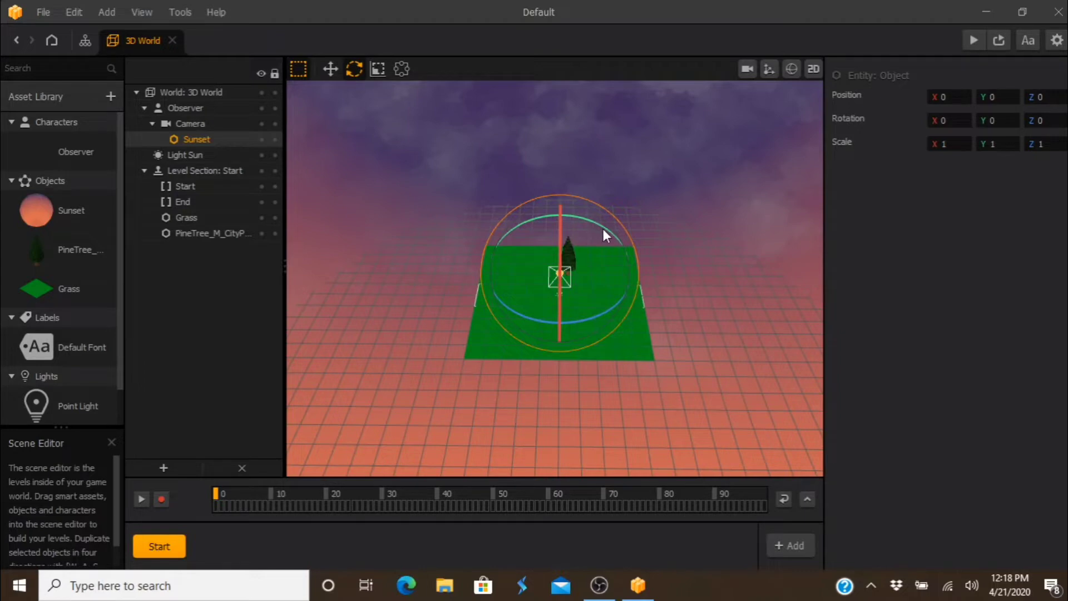
left_click(332, 71)
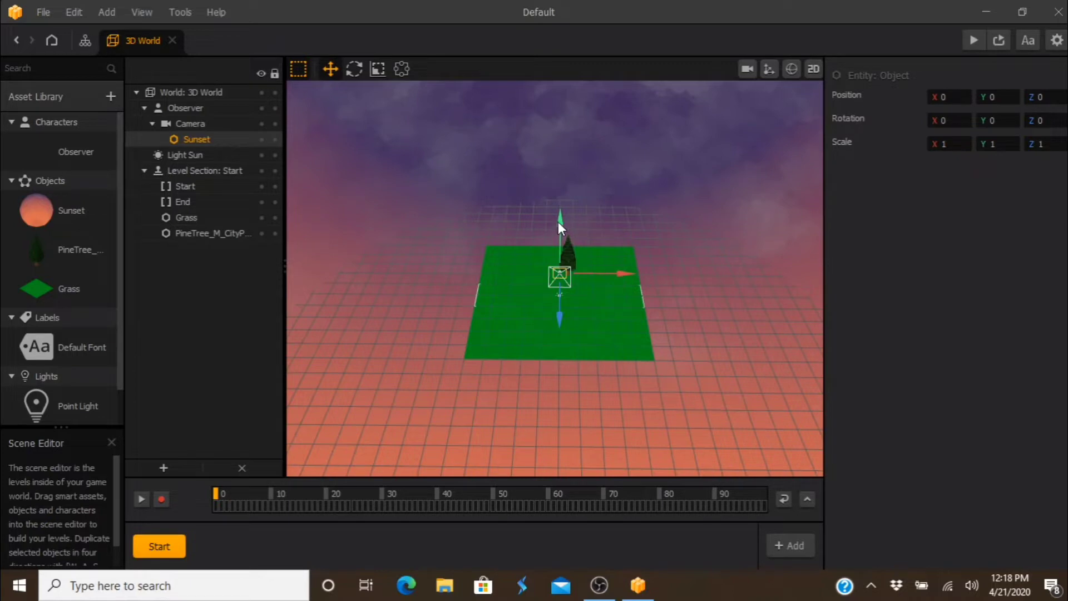
left_click(356, 68)
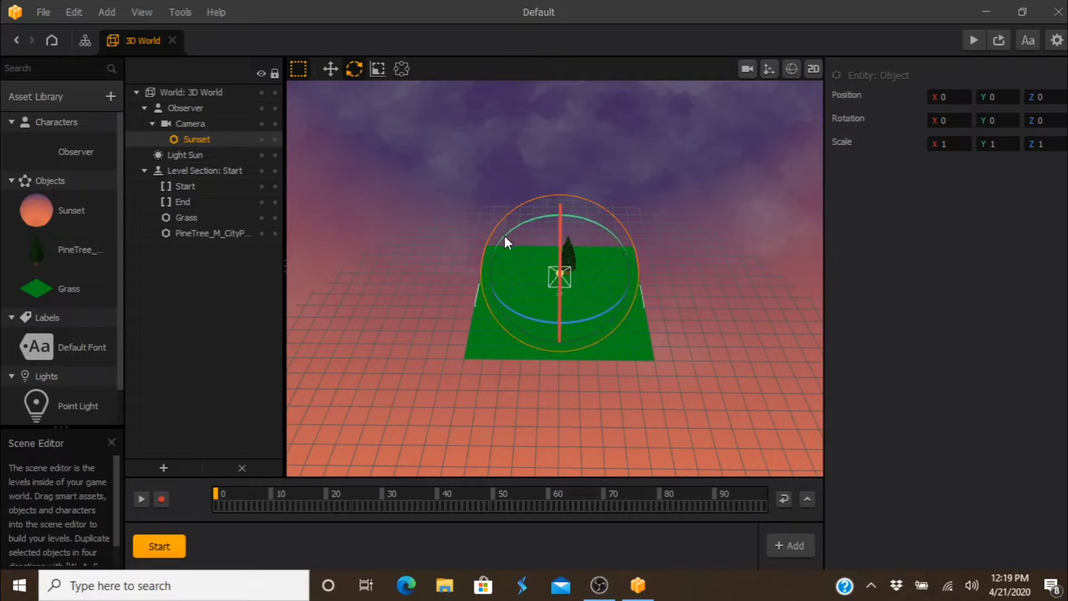
left_click_drag(504, 235, 506, 233)
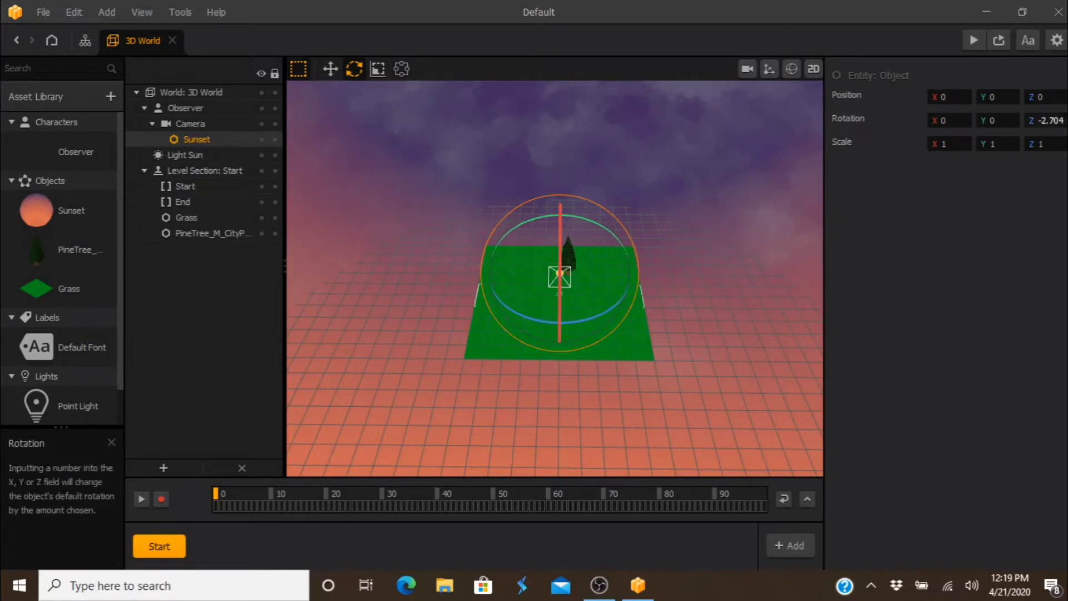
left_click(1026, 122)
type("0")
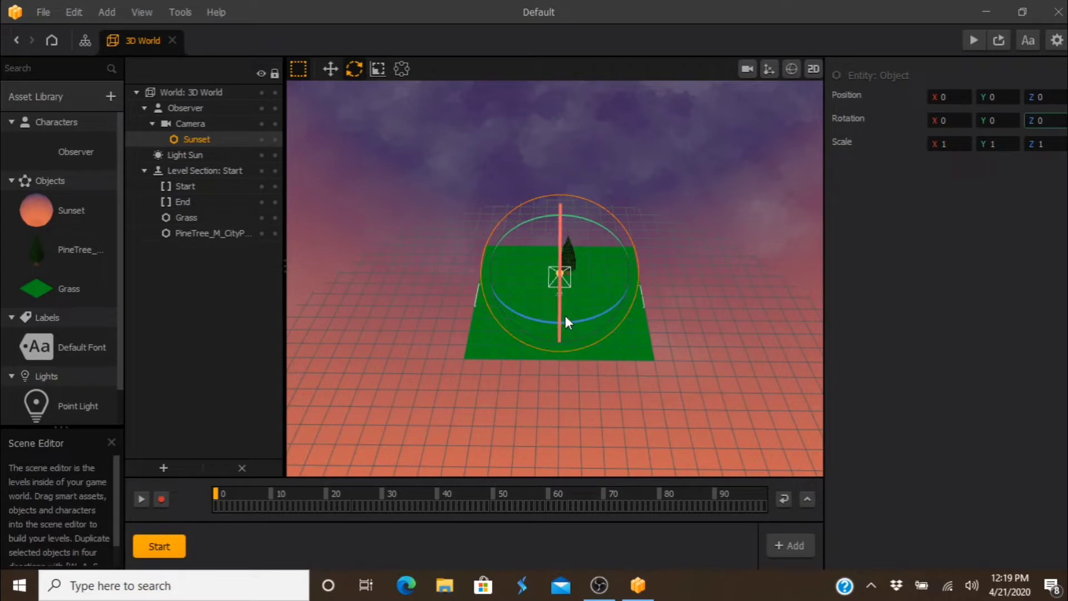
Try rotating the Sunset entity by about -28 on Y, and reset its Y rotation to 0.
left_click(332, 67)
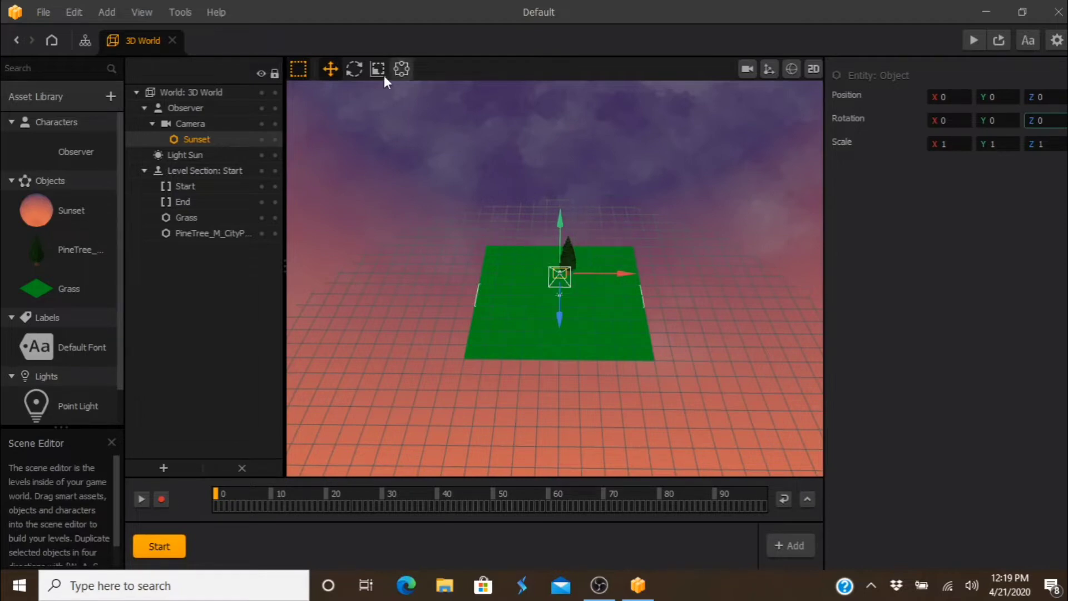
left_click(361, 67)
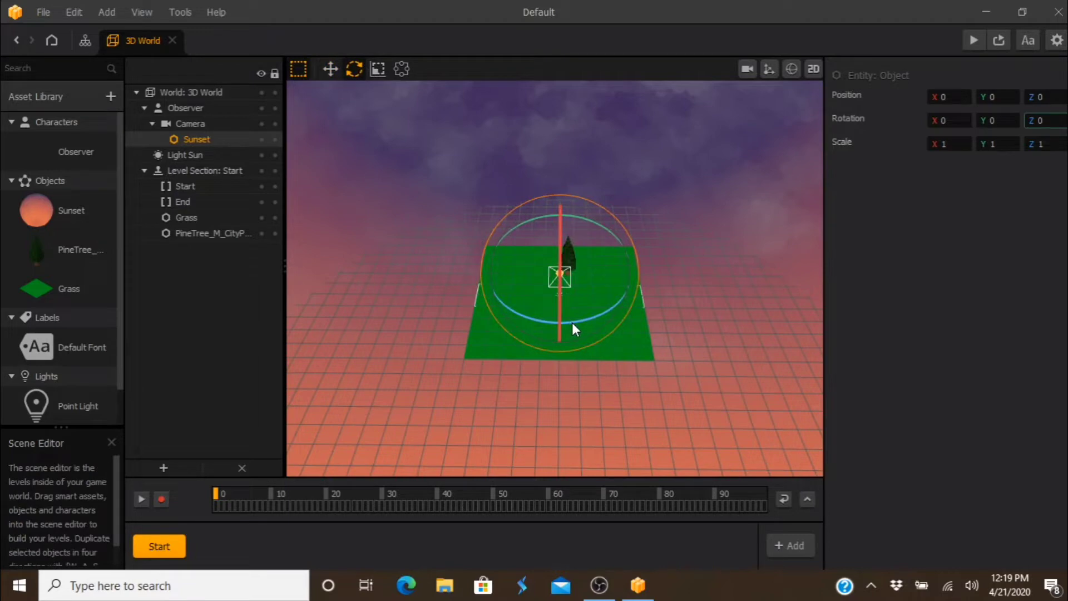
left_click_drag(573, 324, 540, 310)
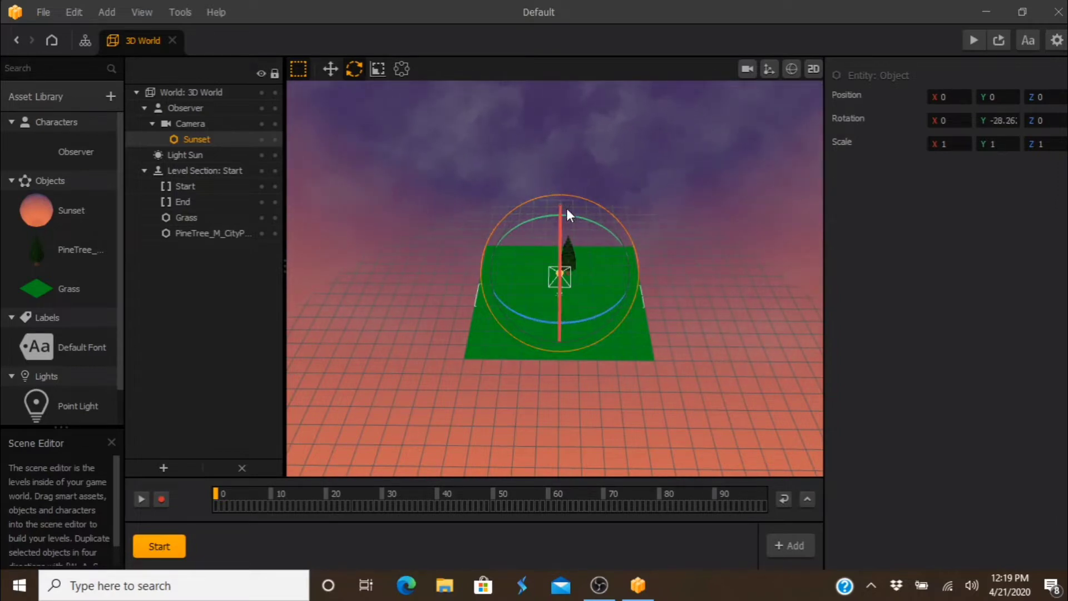
left_click(999, 121)
key("BackSpace")
key("BackSpace")
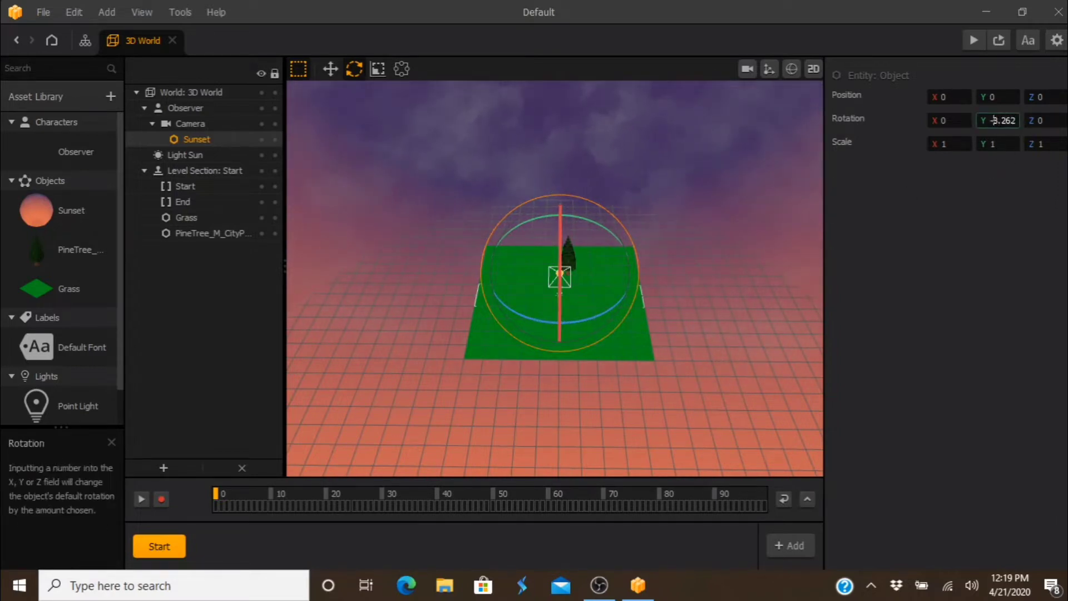
key("Delete")
key("Delete")
key("Delete")
key("Delete")
key("Delete")
type("0")
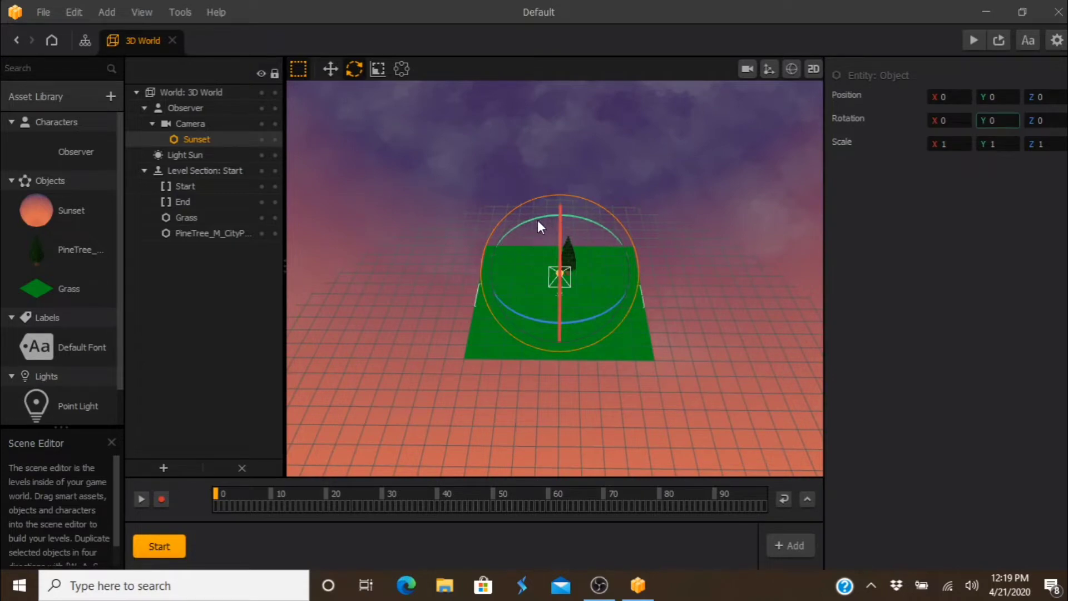
Rotate the Sunset entity to about -13.6 on Z and return to the Move tool.
mouse_move(538, 219)
left_mouse_down()
mouse_move(606, 232)
mouse_move(597, 220)
mouse_move(546, 219)
mouse_move(483, 249)
mouse_move(522, 233)
left_mouse_up()
mouse_move(555, 230)
left_mouse_down()
mouse_move(590, 235)
mouse_move(556, 222)
left_mouse_up()
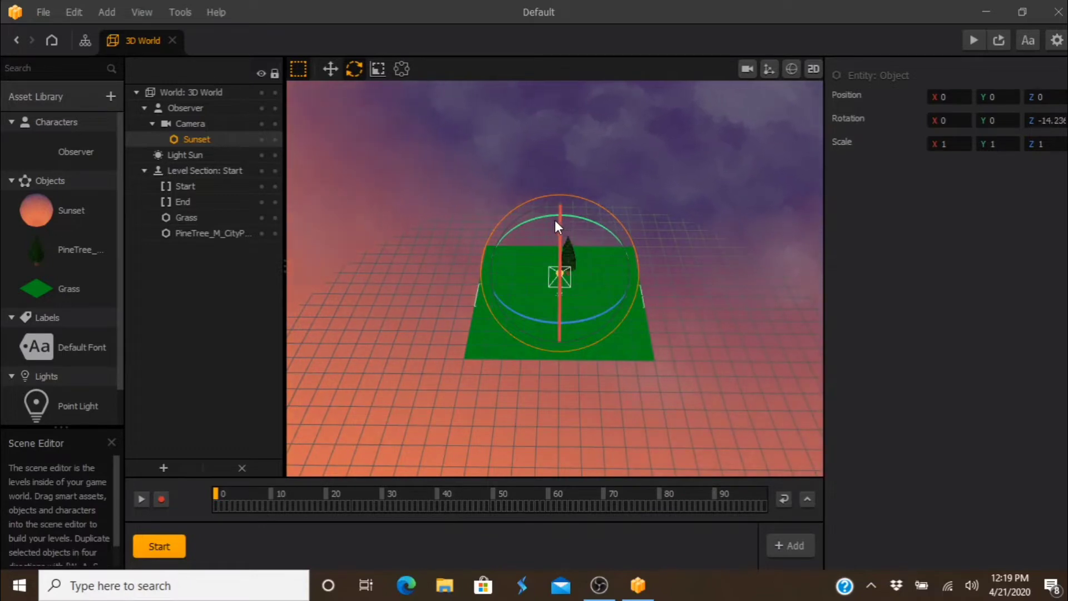
left_click(331, 69)
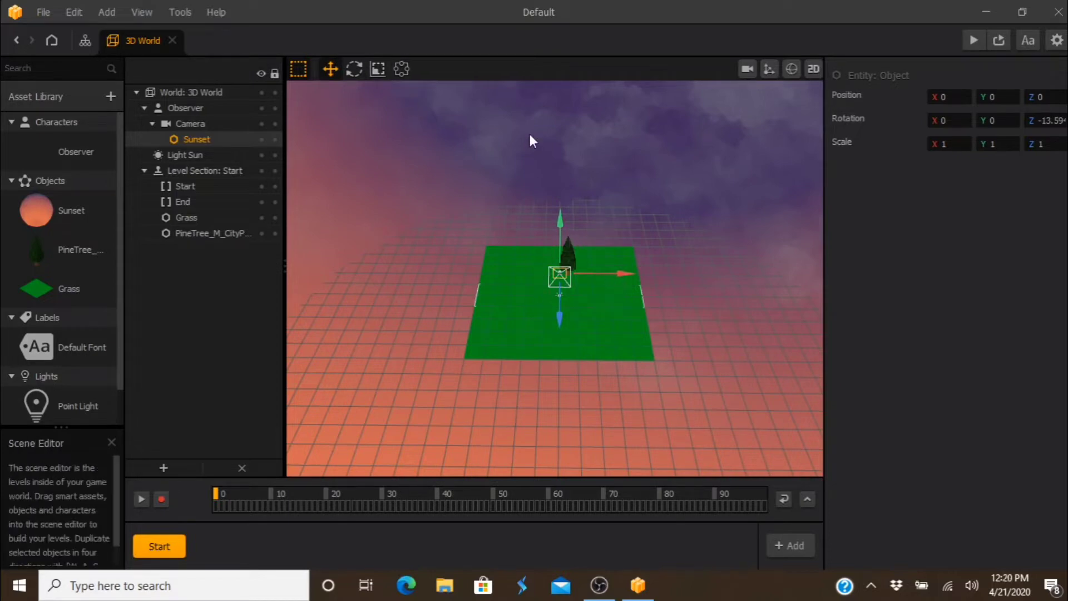
Reset the Sunset entity's Z rotation to 0.
double_click(1048, 121)
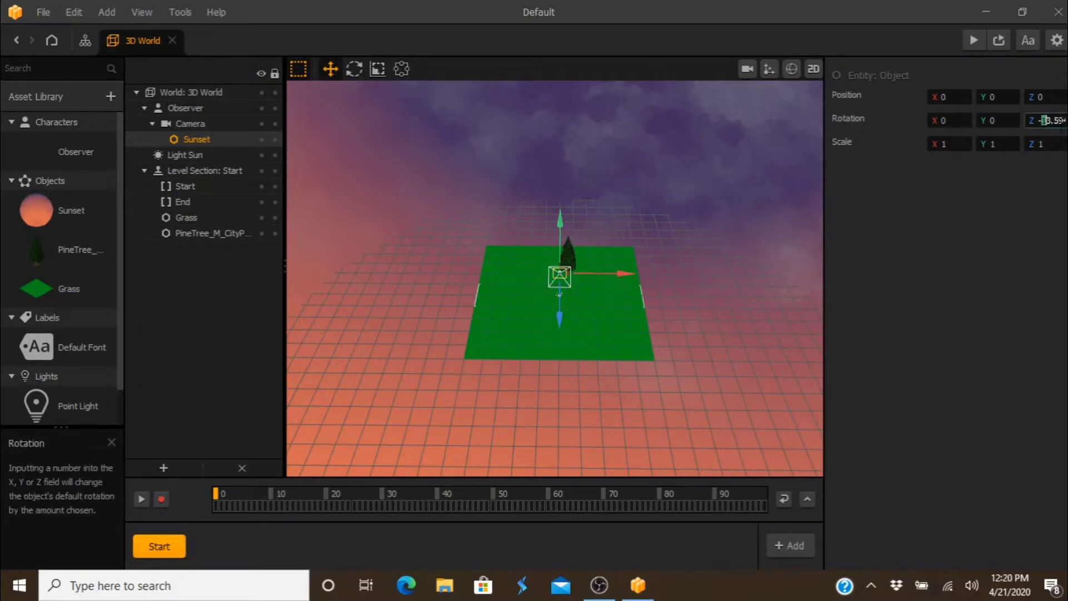
type("-0")
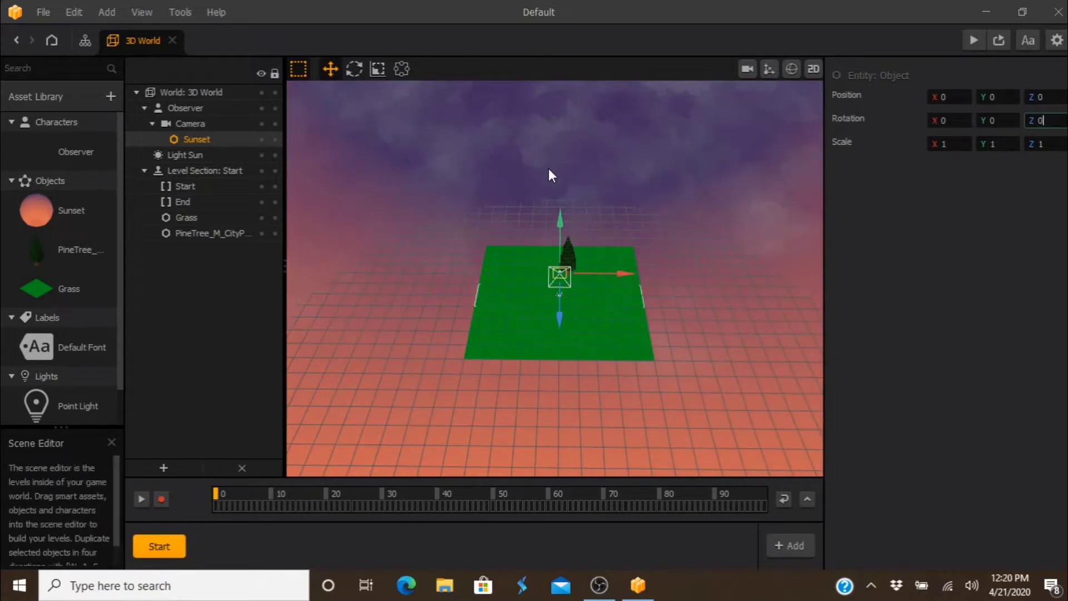
Try rotating the Sunset entity by about 1.15 on X, and reset its X rotation to 0.
left_click(357, 67)
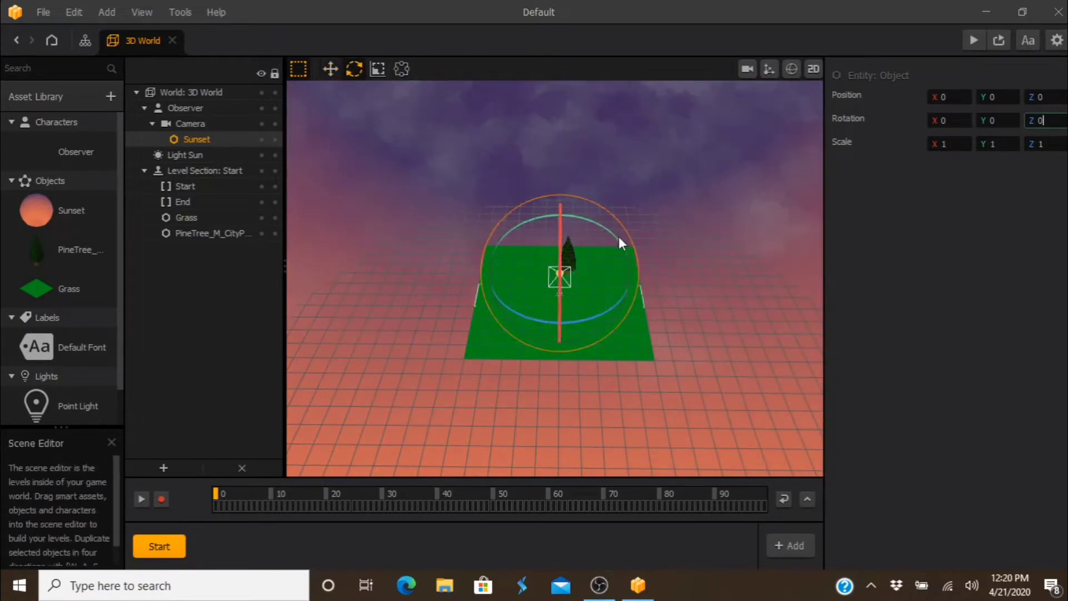
mouse_move(559, 213)
left_mouse_down()
mouse_move(557, 291)
mouse_move(568, 103)
mouse_move(565, 253)
mouse_move(553, 218)
left_mouse_up()
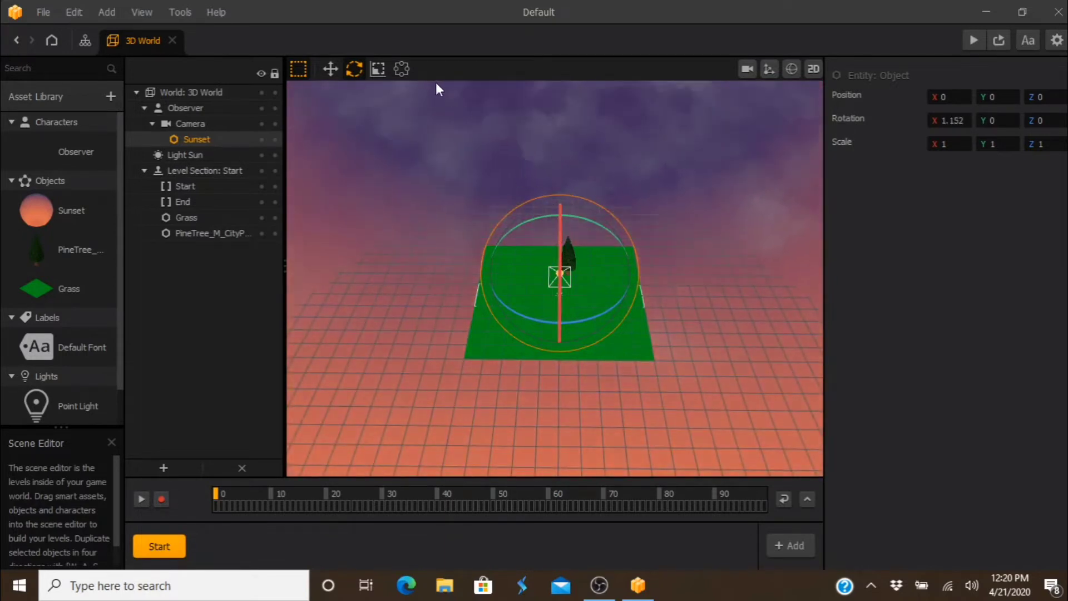
left_click(330, 69)
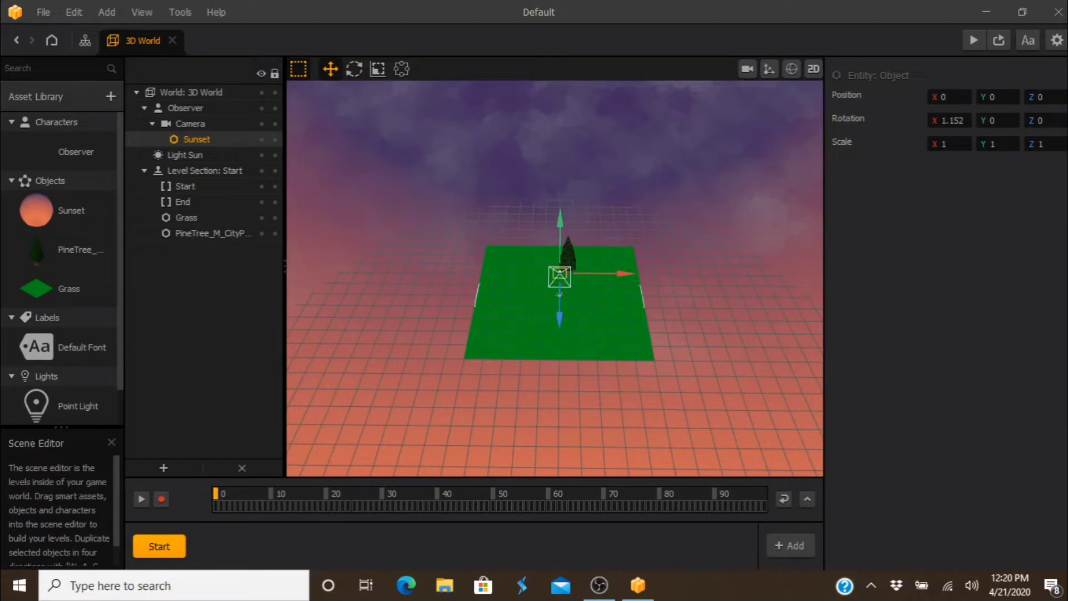
right_click_drag(531, 295, 722, 337)
middle_click_drag(723, 337, 436, 139)
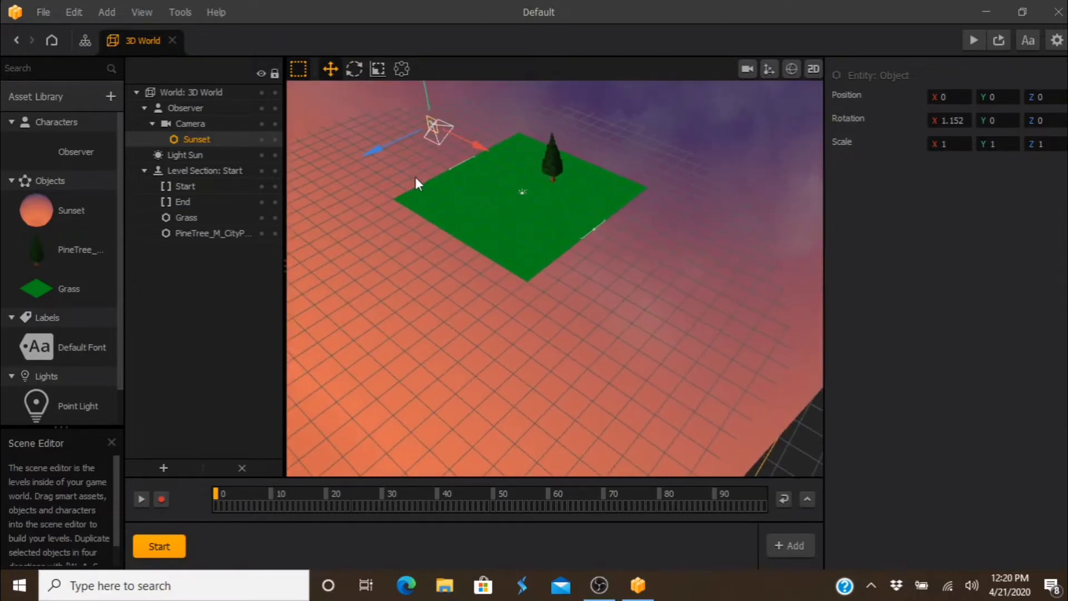
right_click_drag(436, 139, 359, 222)
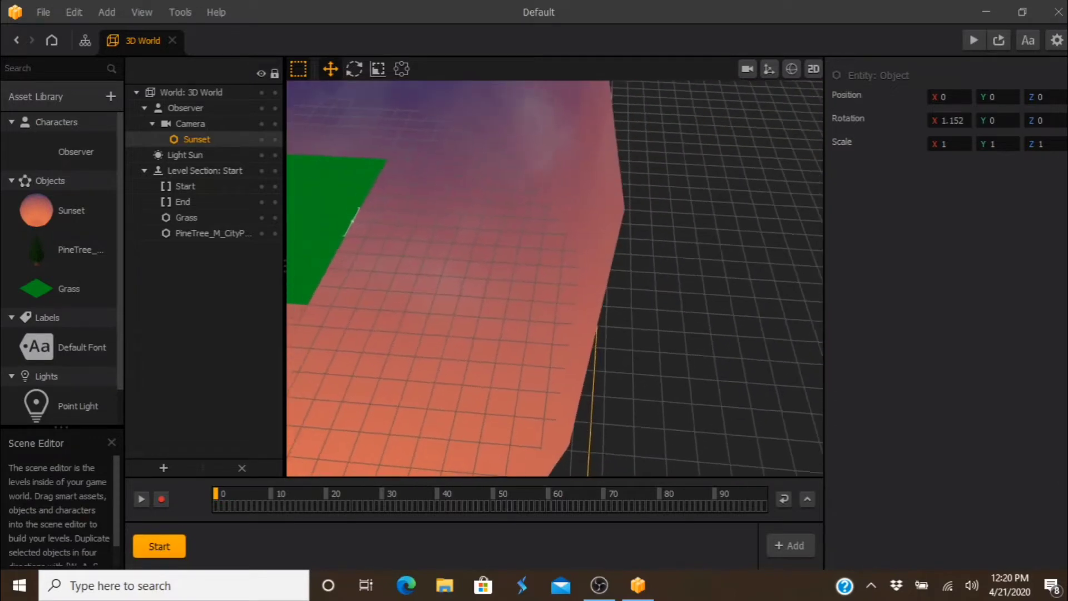
middle_click_drag(359, 222, 668, 246)
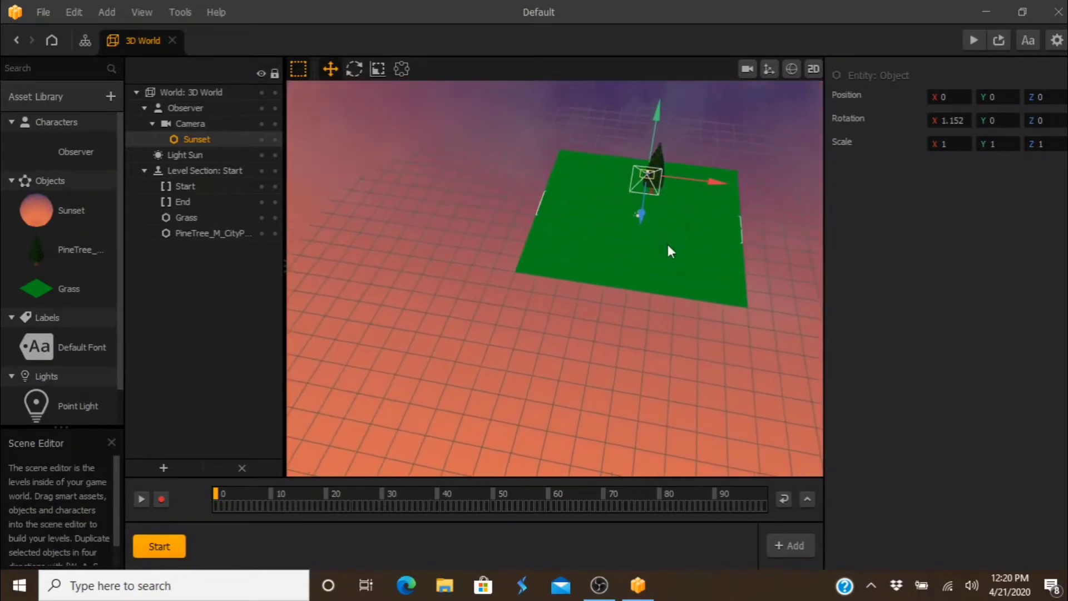
mouse_move(667, 246)
right_mouse_down()
mouse_move(680, 279)
mouse_move(676, 222)
mouse_move(667, 245)
mouse_move(685, 236)
right_mouse_up()
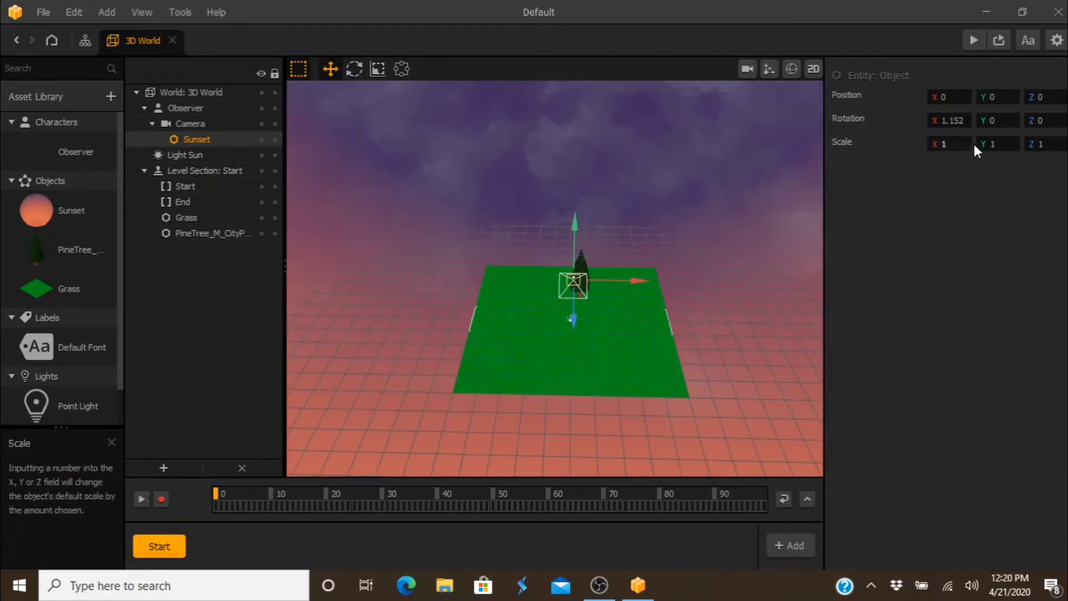
left_click_drag(974, 120, 848, 123)
type("0")
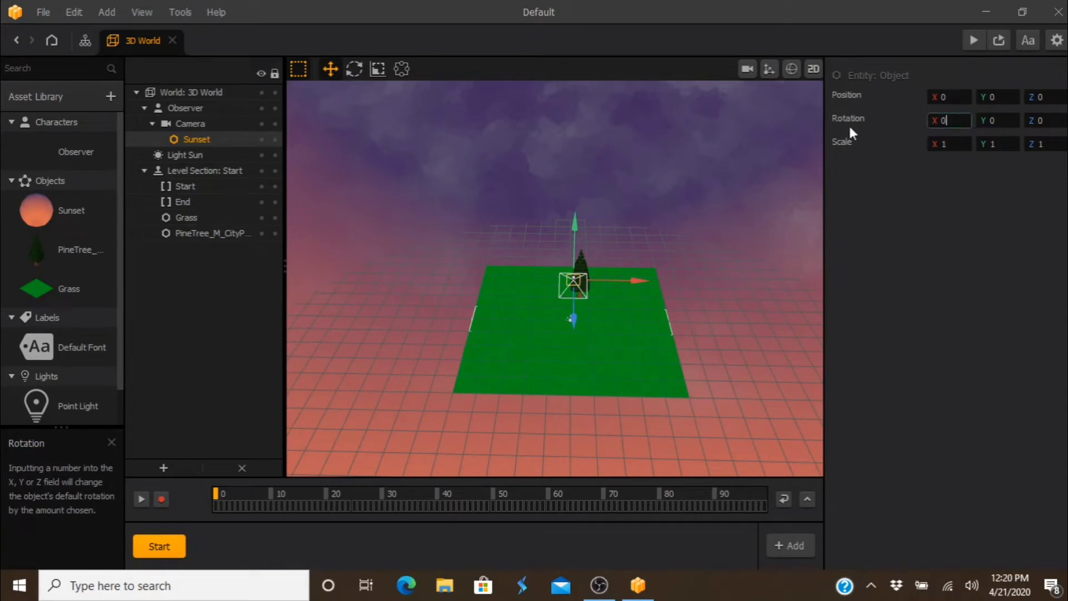
left_click(887, 282)
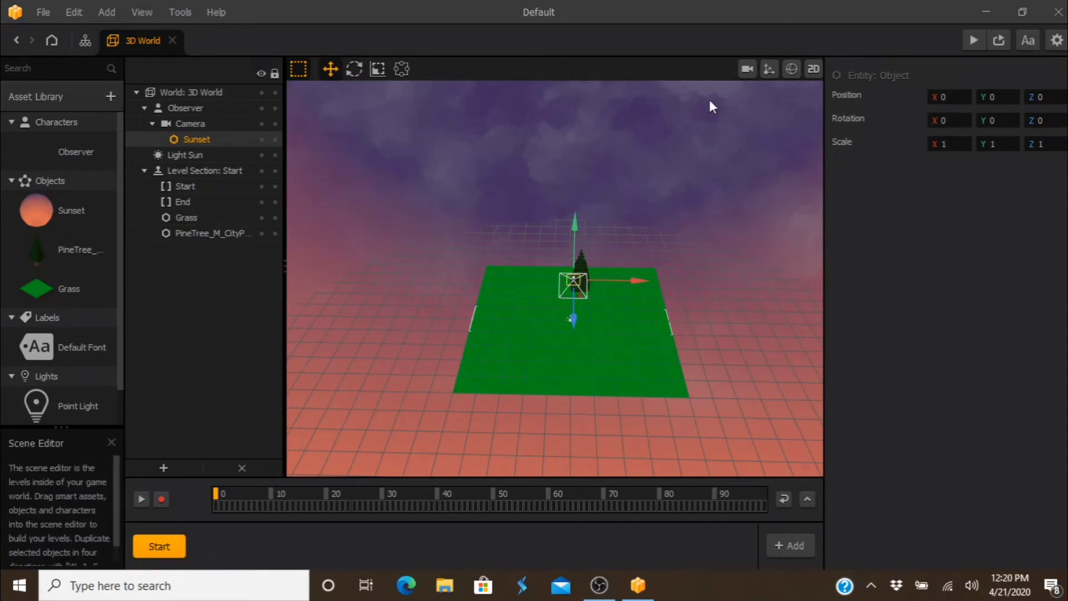
Try rotating the Sunset entity by about 17.4 on X, and reset its X rotation to 0.
left_click(30, 214)
left_click(952, 471)
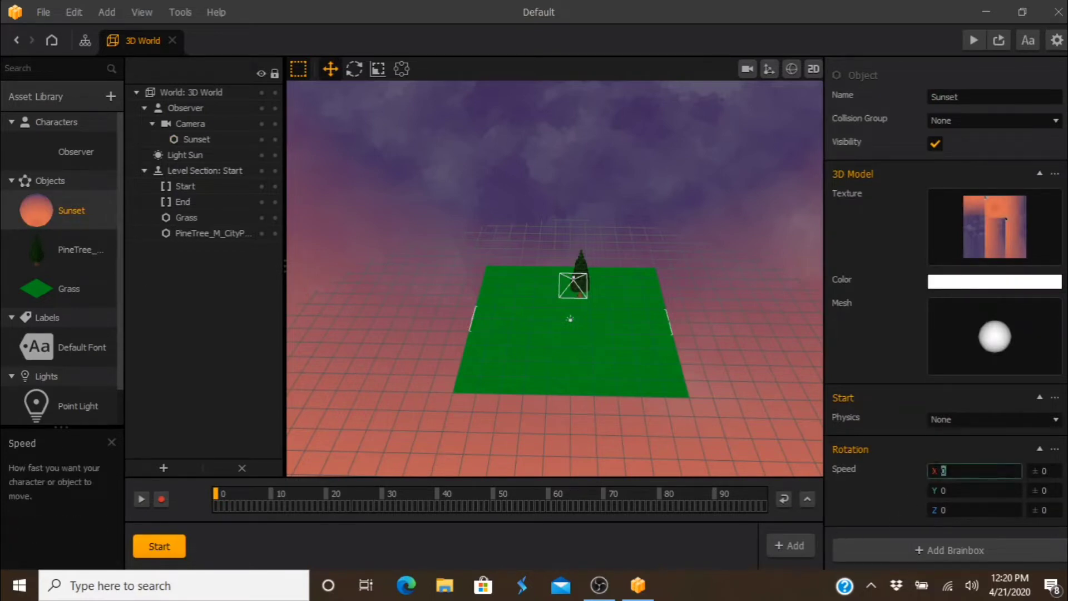
left_click(359, 68)
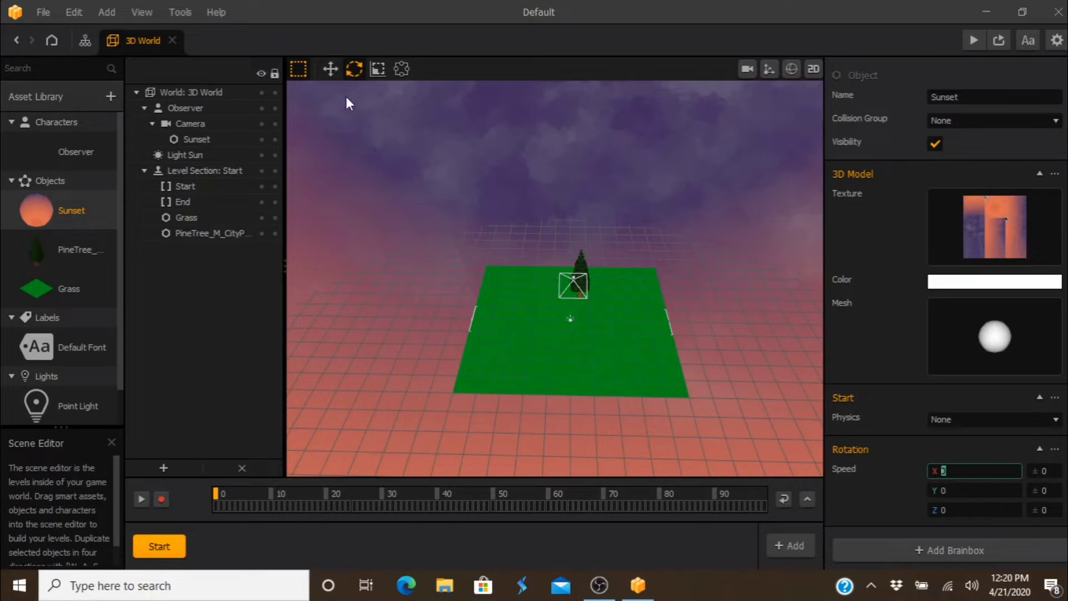
left_click(488, 203)
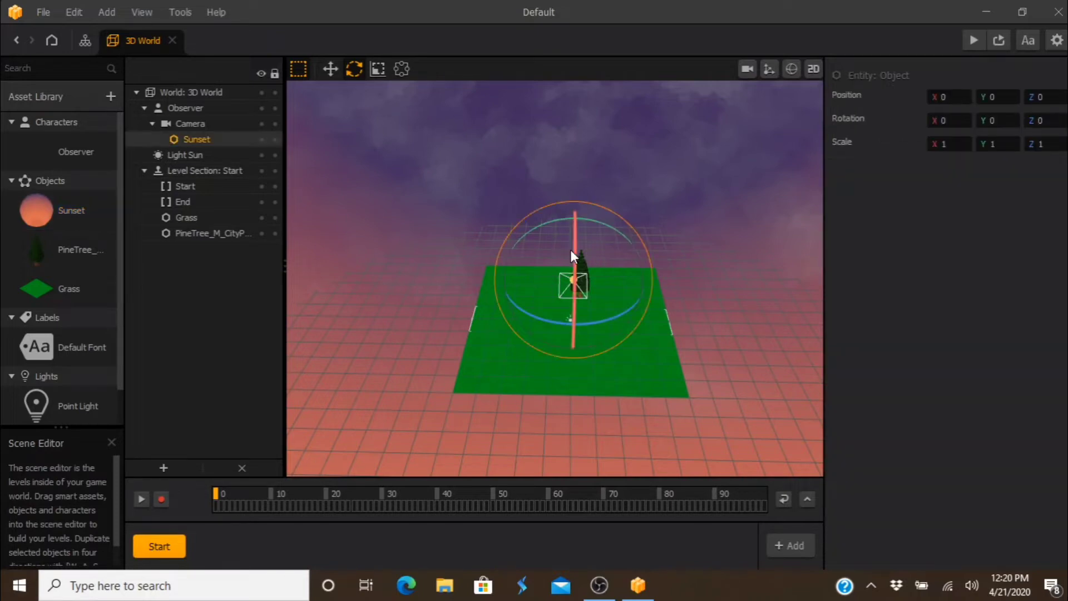
left_click_drag(577, 252, 593, 275)
left_click(951, 120)
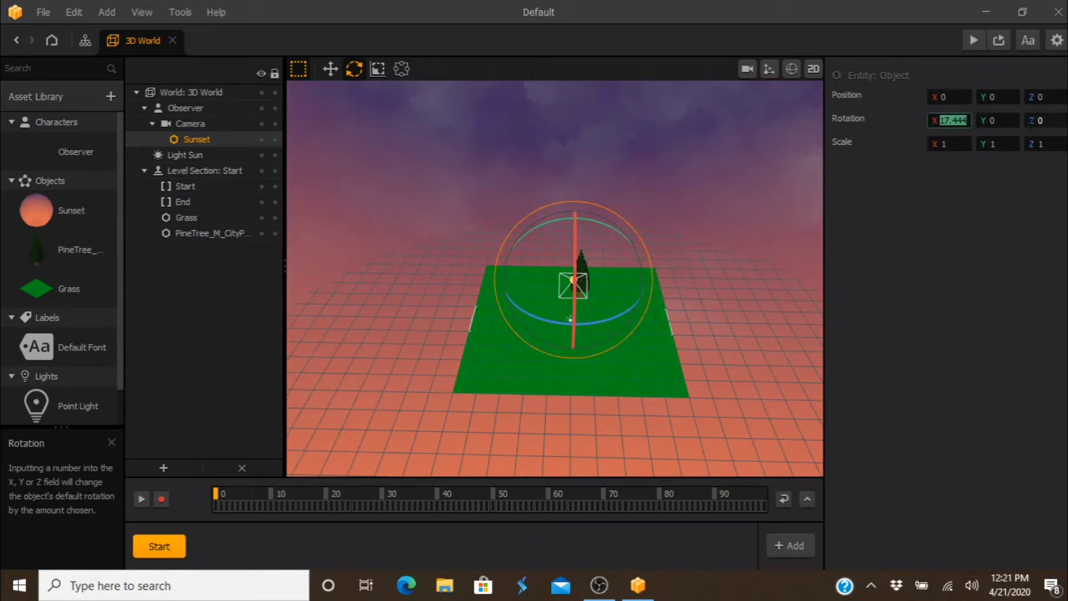
type("0")
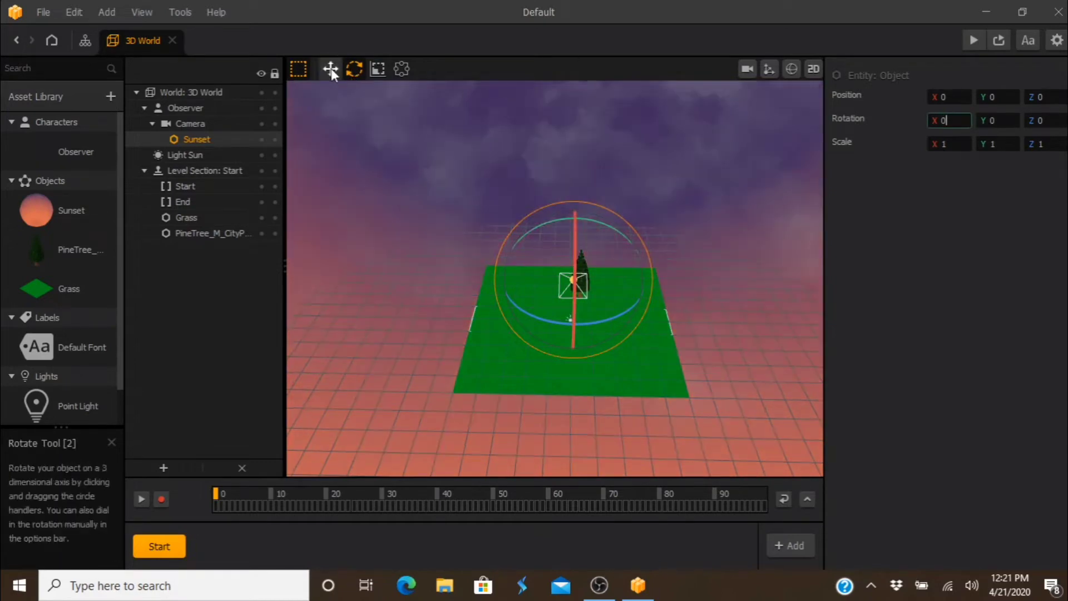
Set the X rotation speed of the Sunset object to -10.
left_click(59, 211)
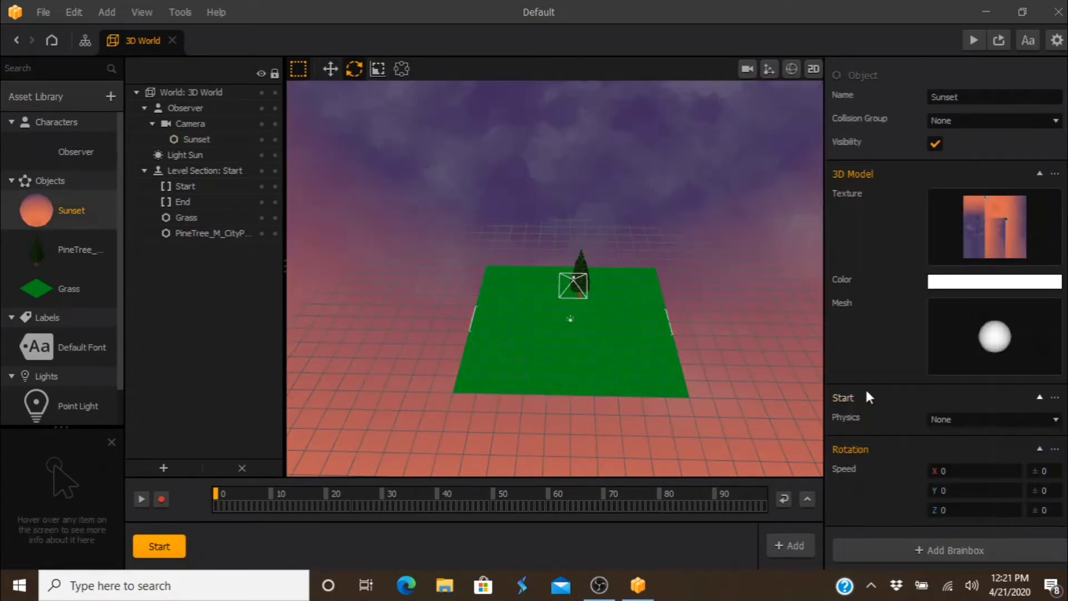
left_click(955, 472)
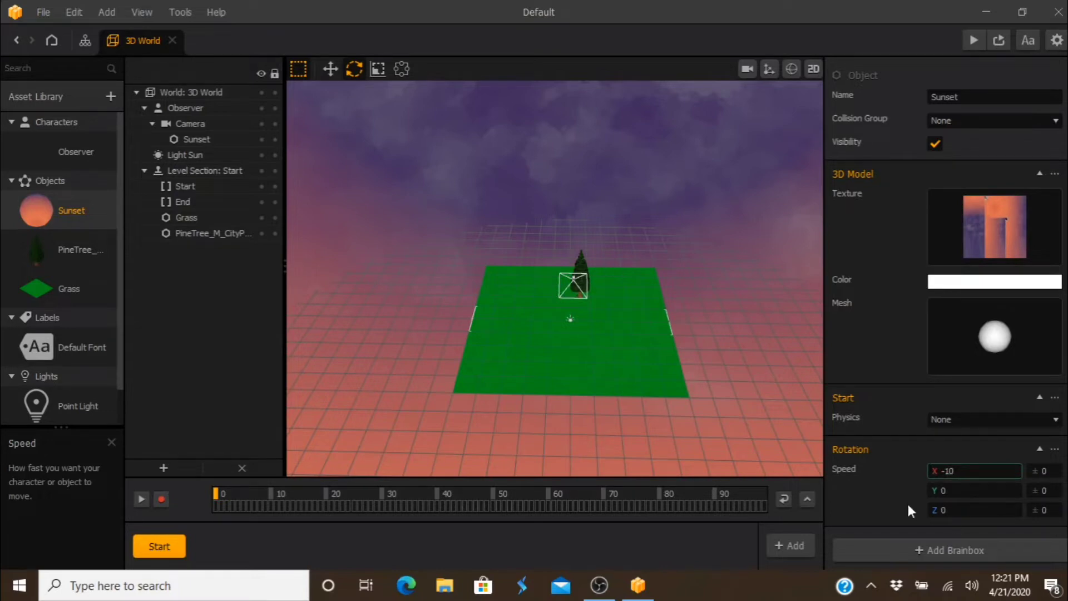
Preview the game at 50% zoom to check how the sky rotates, and close the preview.
left_click(999, 44)
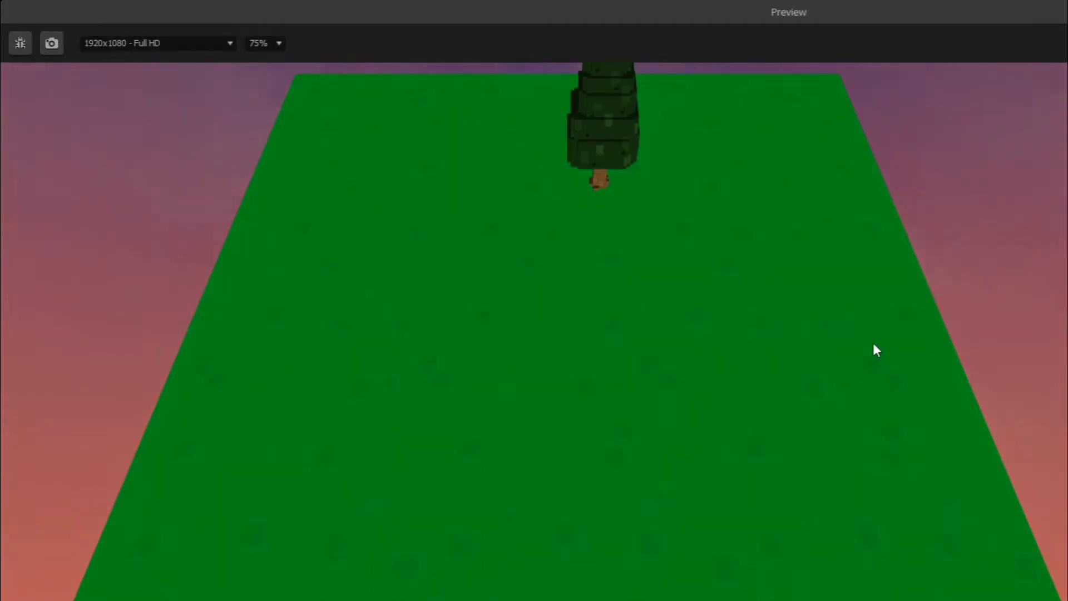
left_click_drag(957, 18, 696, 35)
double_click(963, 29)
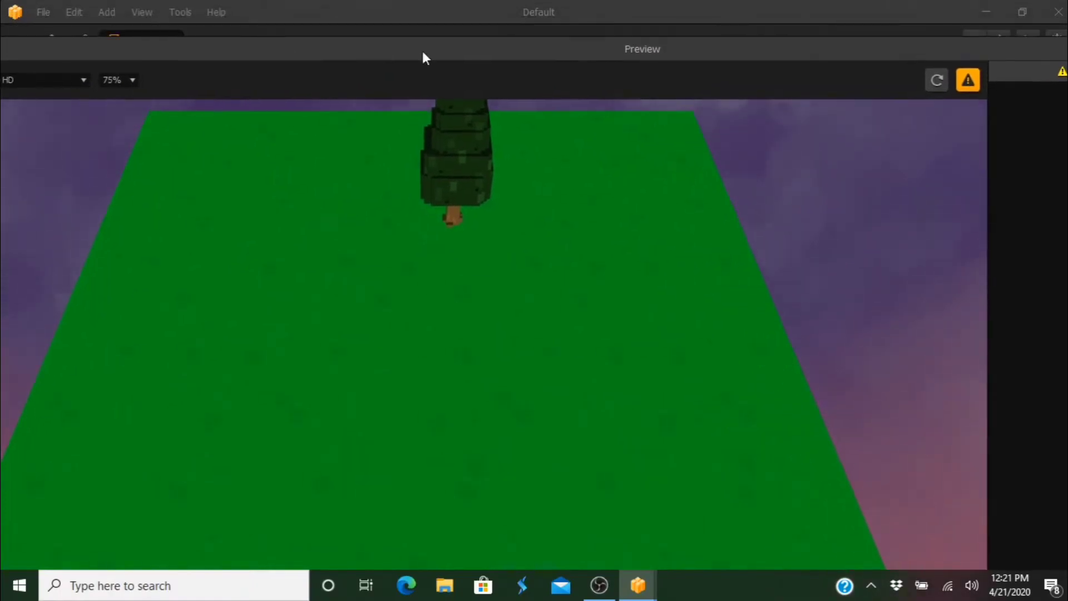
left_click(125, 81)
left_click(123, 128)
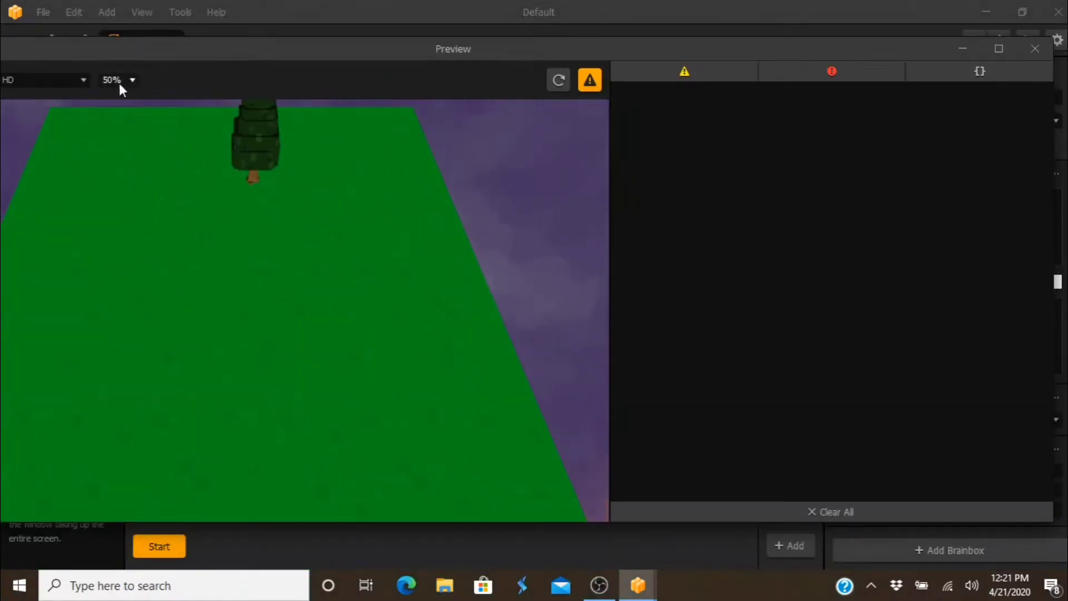
left_click_drag(162, 56, 338, 33)
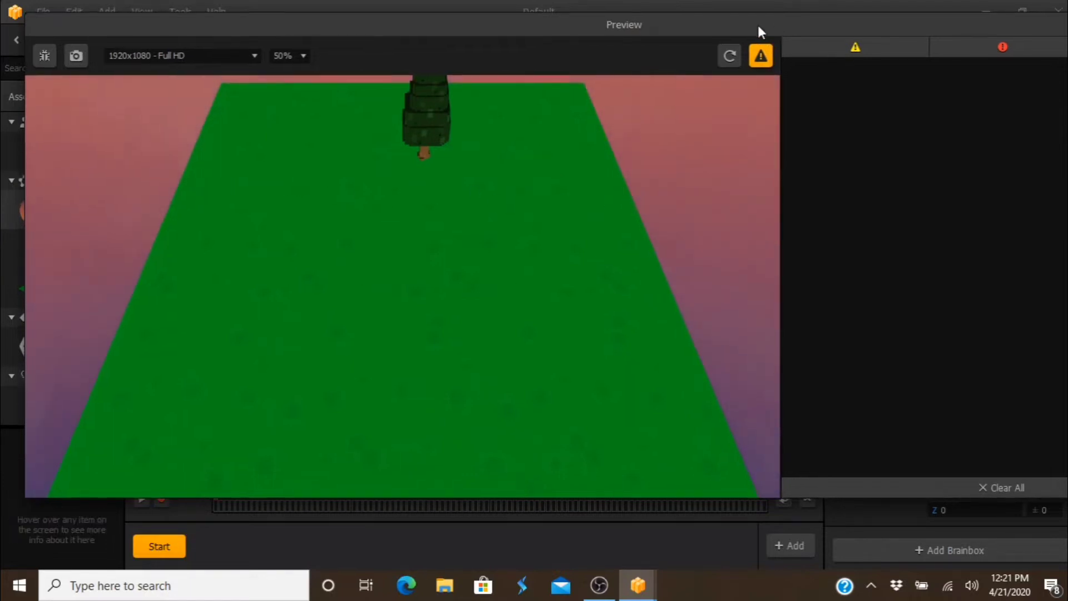
left_click_drag(757, 23, 478, 65)
left_click(911, 66)
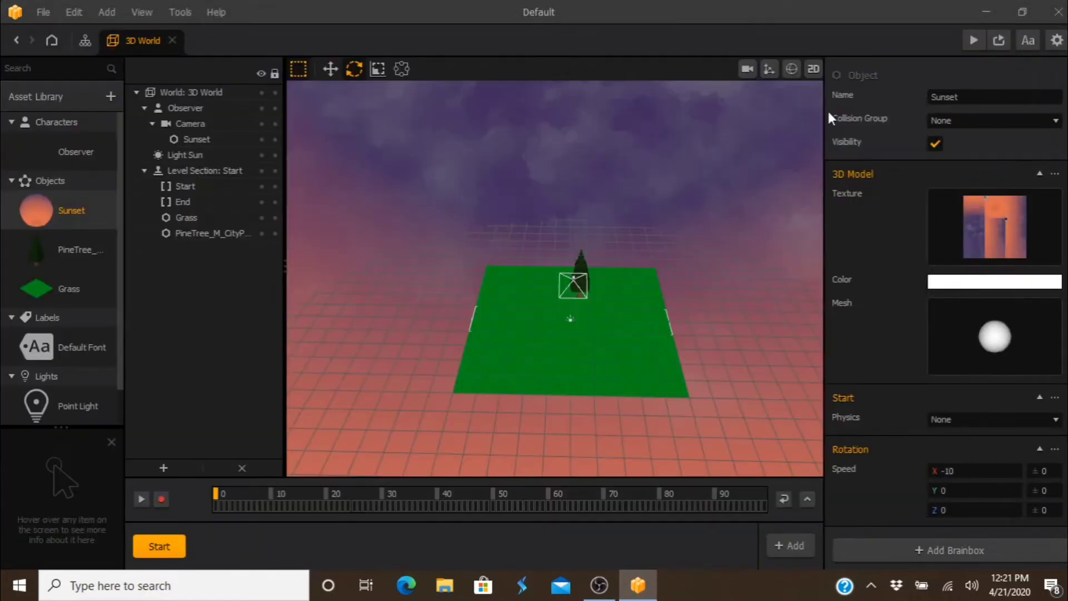
Adjust the game camera's view so the whole pine tree is in frame, and return to the editor view.
left_click(746, 70)
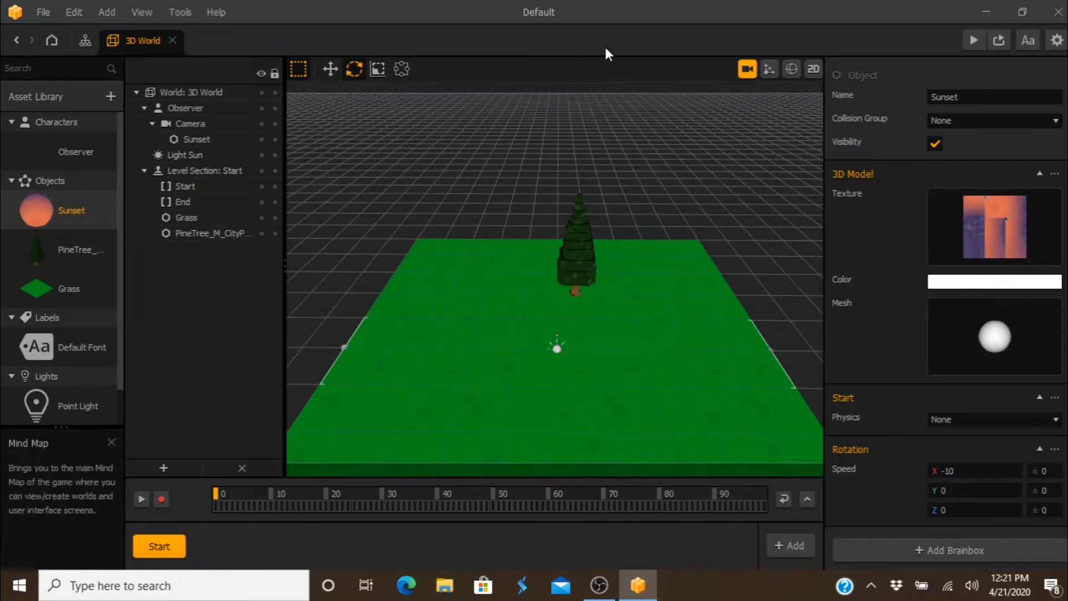
left_click(746, 75)
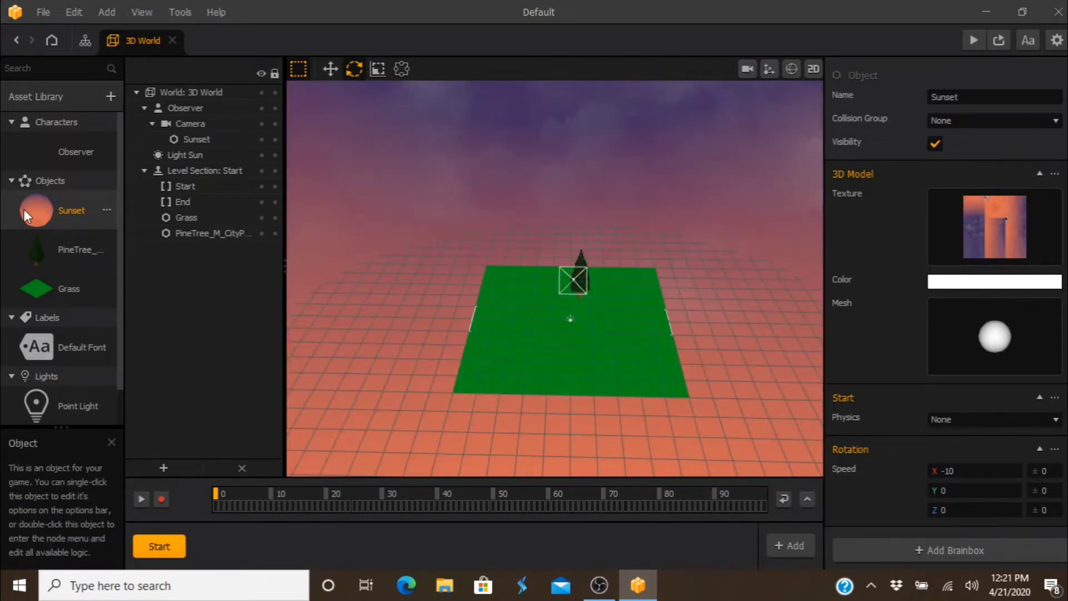
Move the Sunset entity down and forward to about X -0.087, Y -5.664, Z 7.287.
left_click(329, 69)
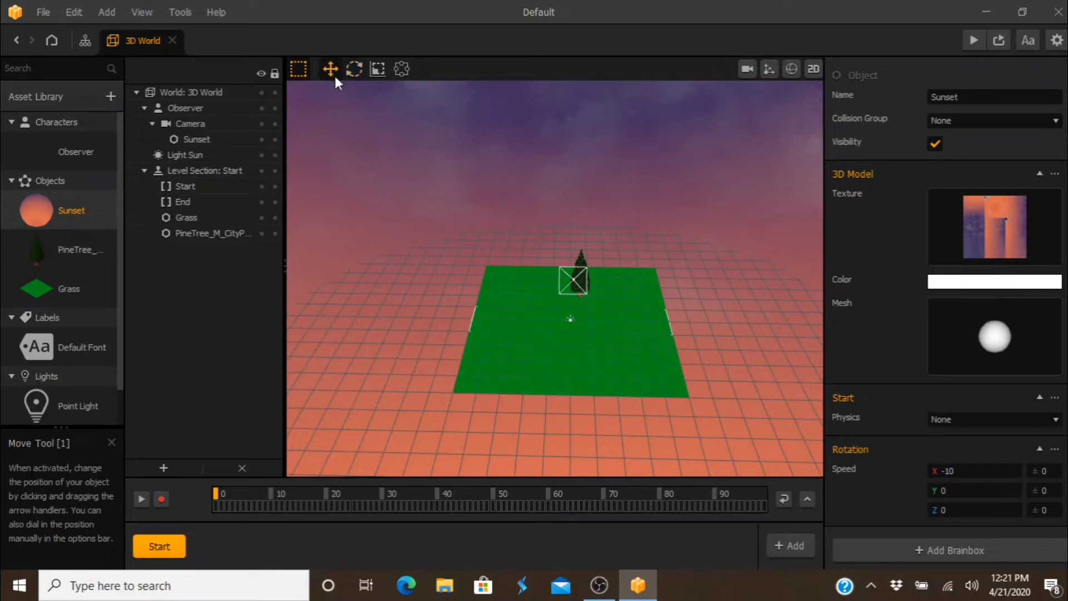
left_click(563, 187)
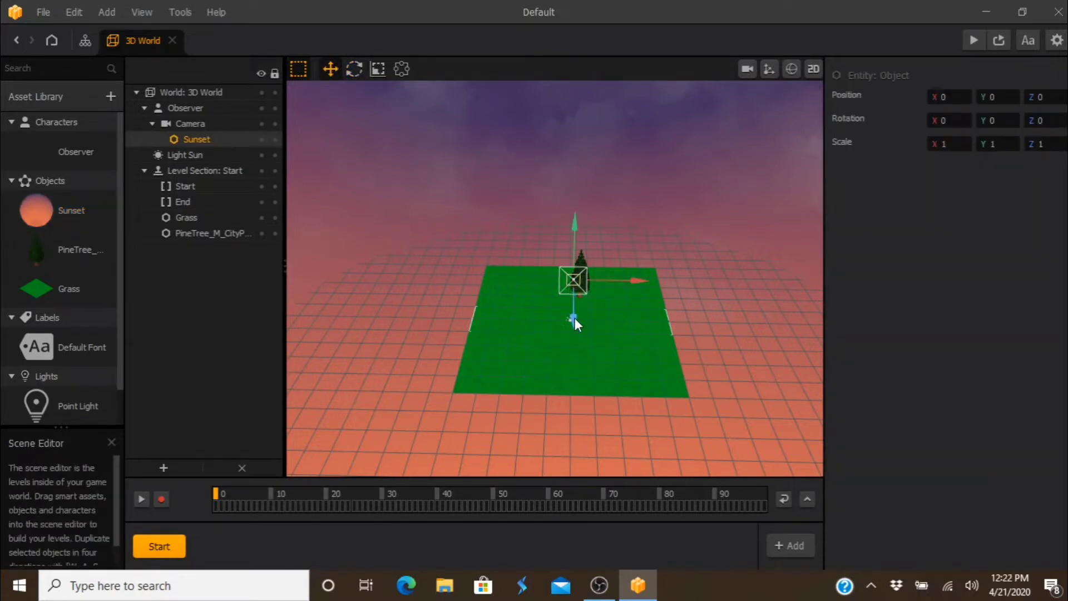
left_click_drag(575, 318, 614, 426)
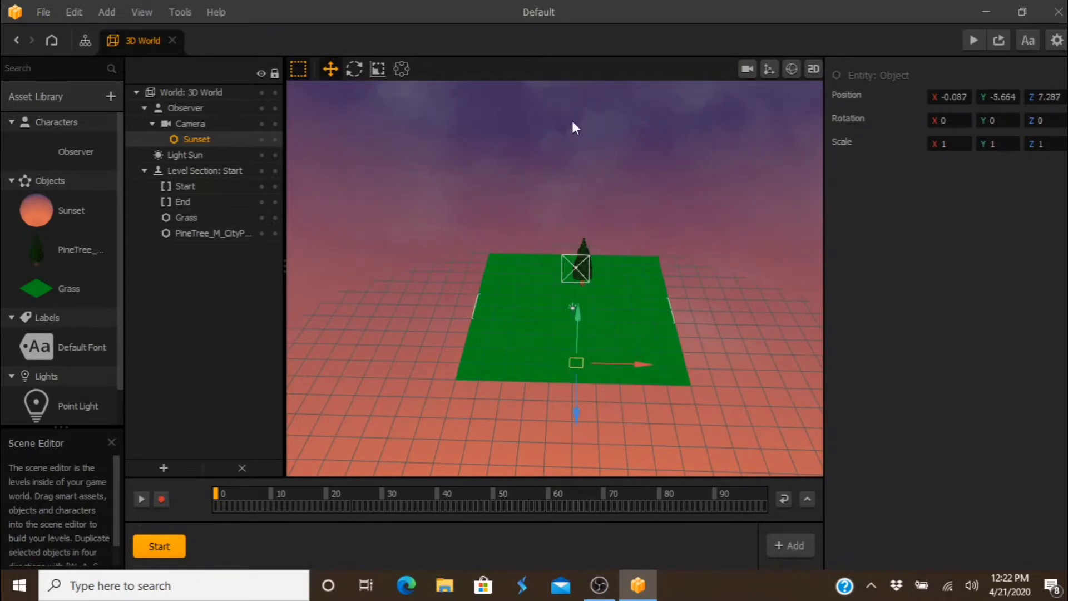
Scale the Sunset entity up uniformly to about 1.407.
left_click(377, 69)
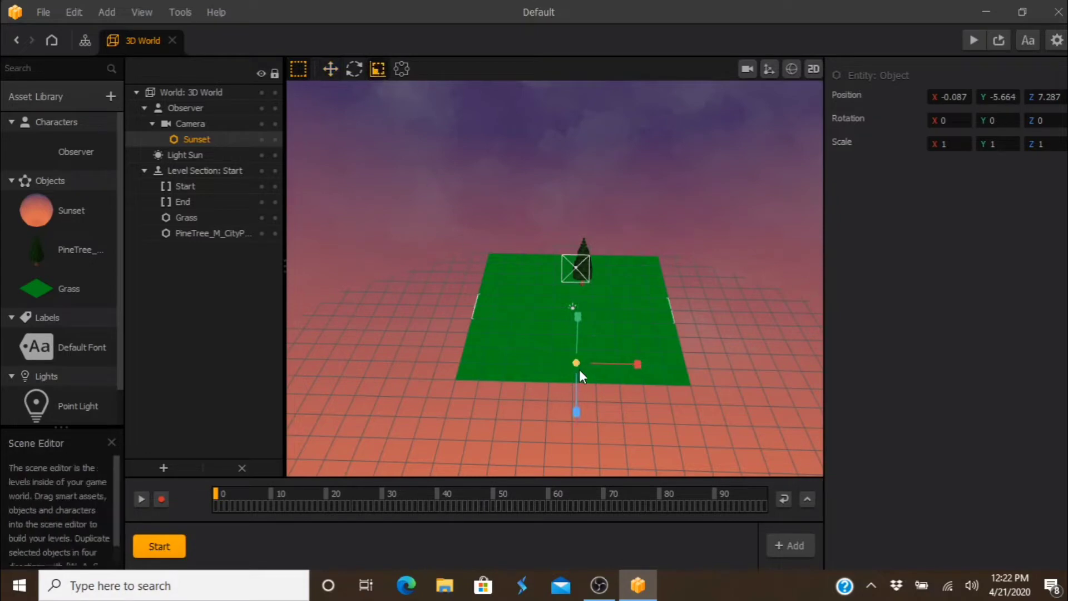
left_click_drag(577, 365, 582, 328)
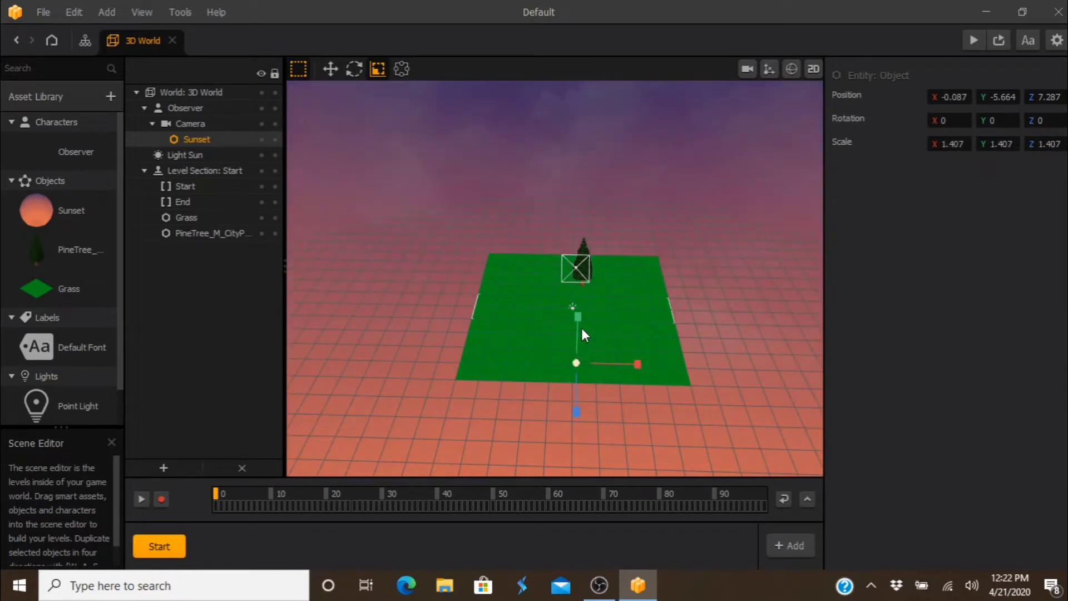
Move the Sunset entity further down to about X -0.126, Y -12.94, Z 6.91.
left_click(330, 69)
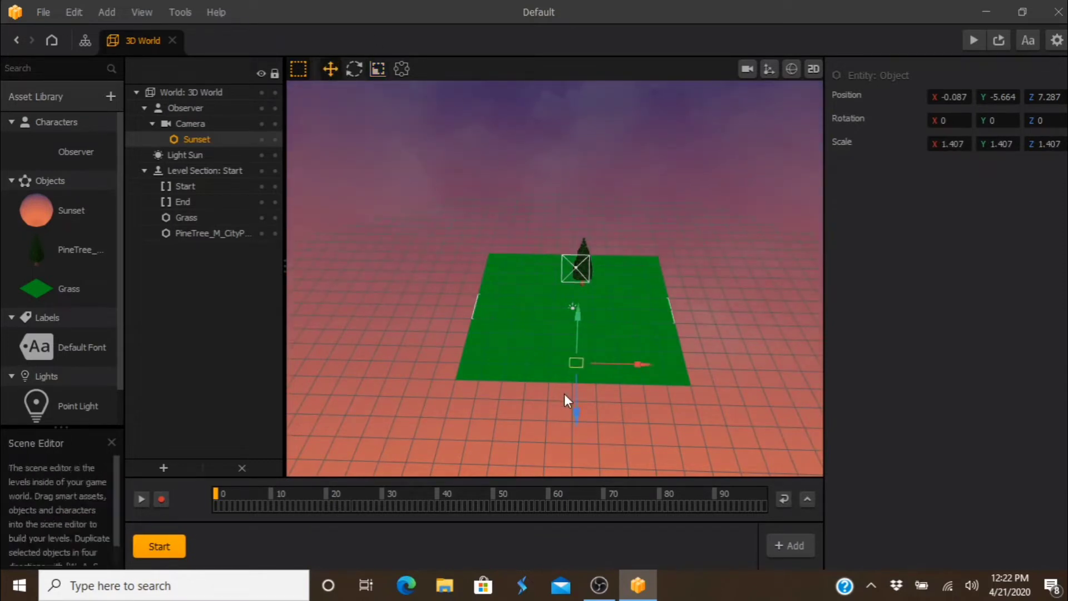
left_click_drag(578, 404, 572, 450)
left_click_drag(577, 390, 583, 444)
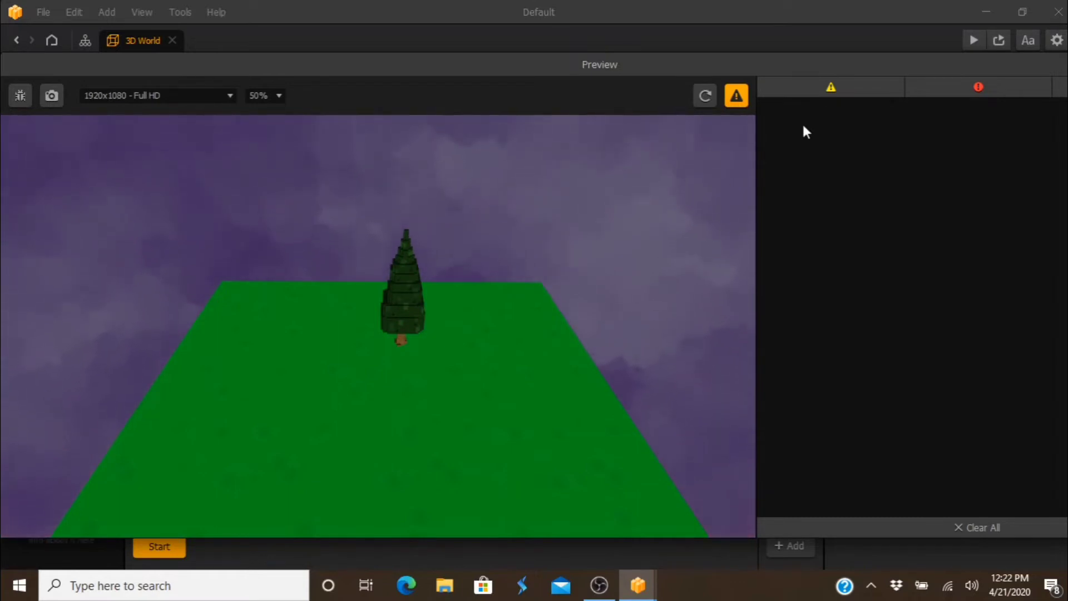
Check the enlarged sky in the game preview, close it, and view the whole sky sphere in the scene.
left_click_drag(983, 59, 758, 83)
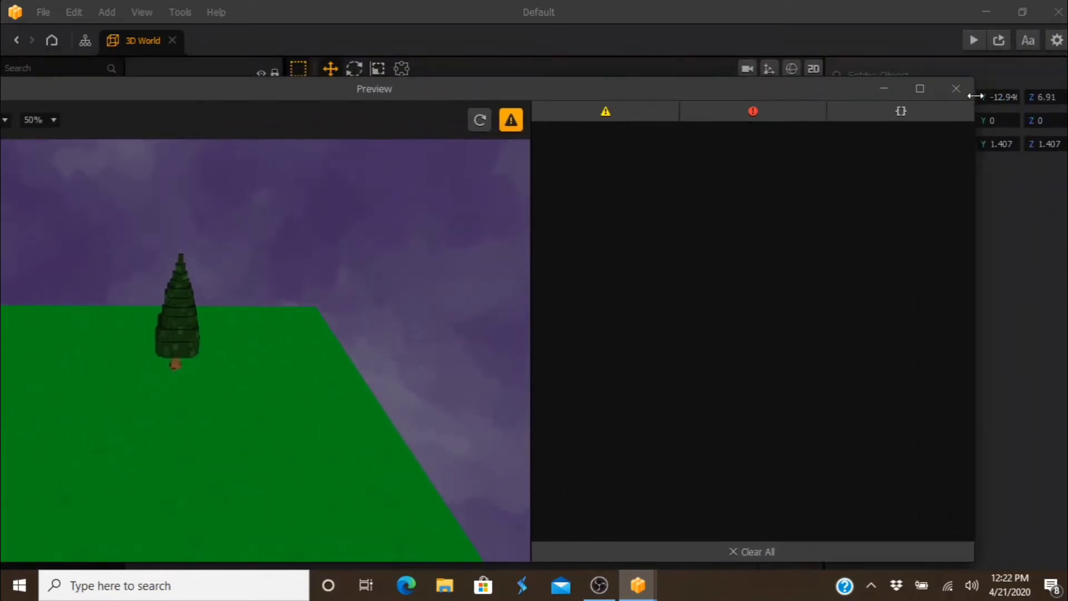
left_click(956, 88)
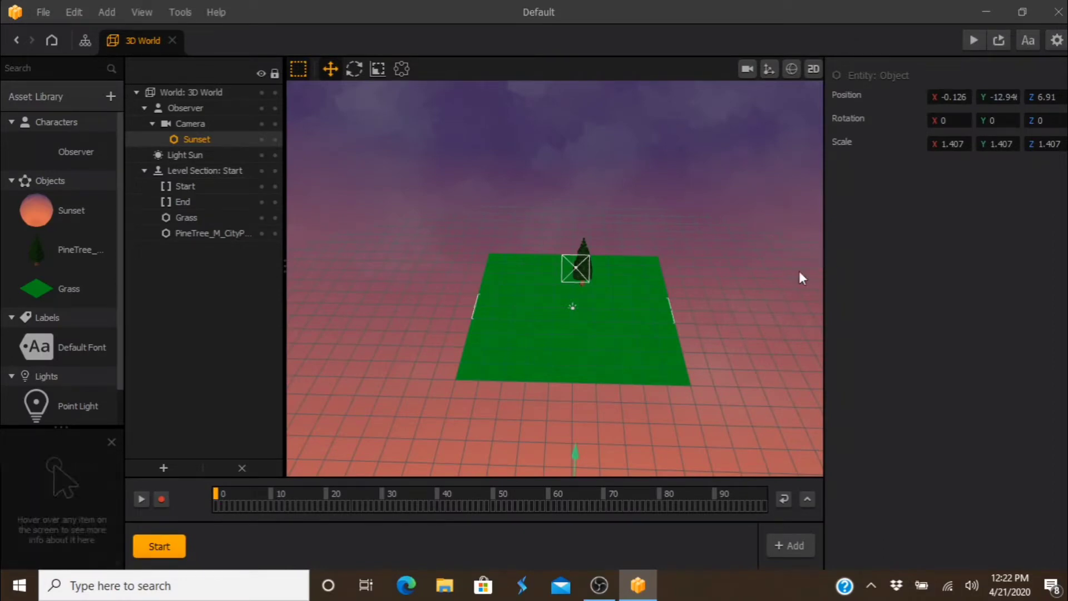
scroll(586, 191, "down", 8)
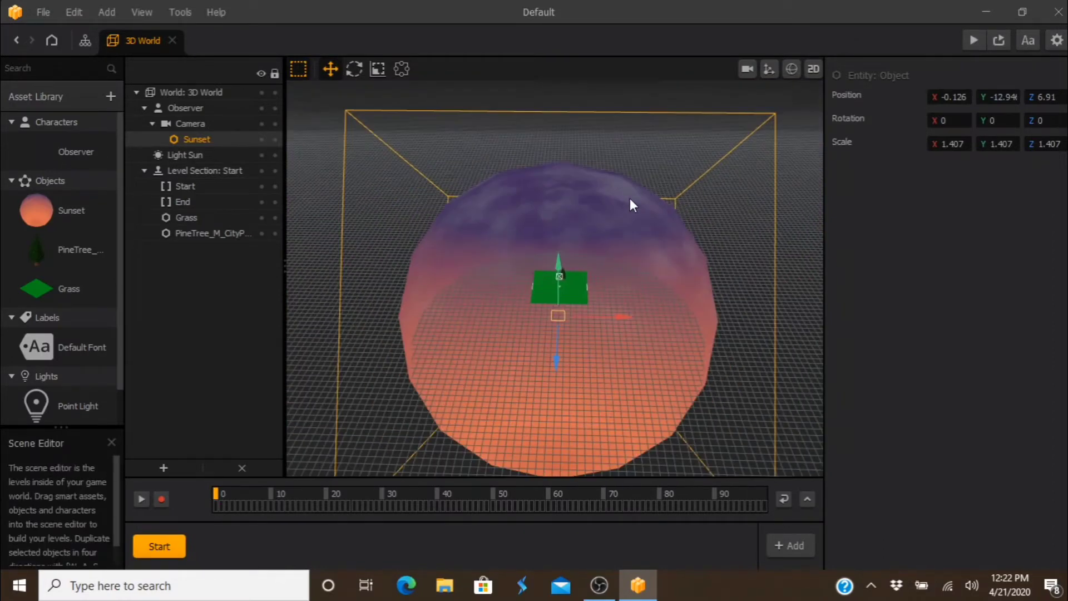
Lower the Sunset entity to about X -0.239, Y -28.41, Z 10.074, checking the sky in the game preview.
left_click_drag(560, 264, 562, 291)
left_click_drag(562, 379, 563, 418)
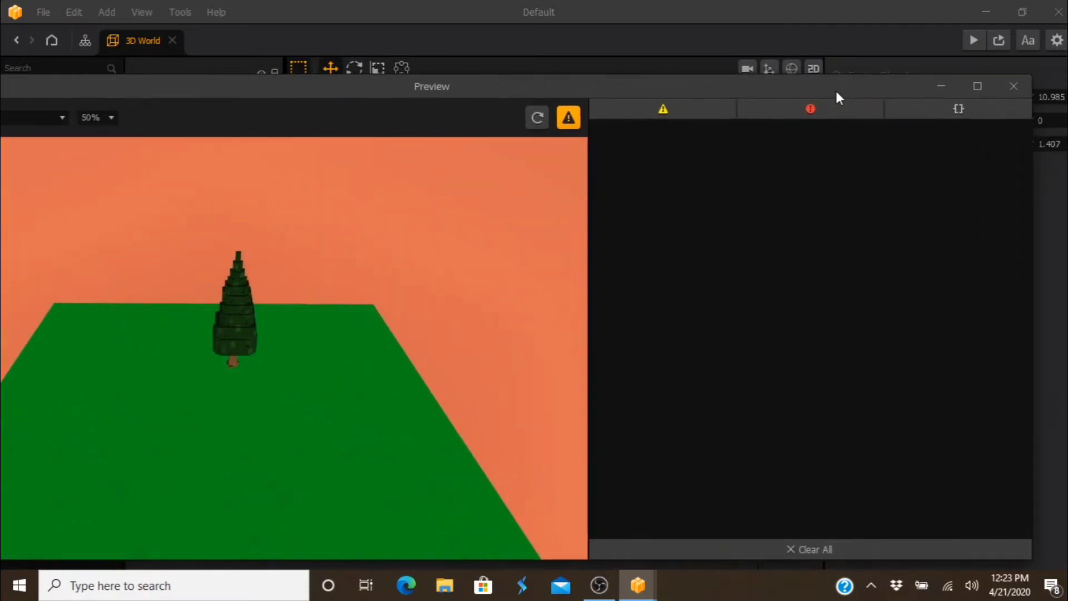
left_click(1013, 88)
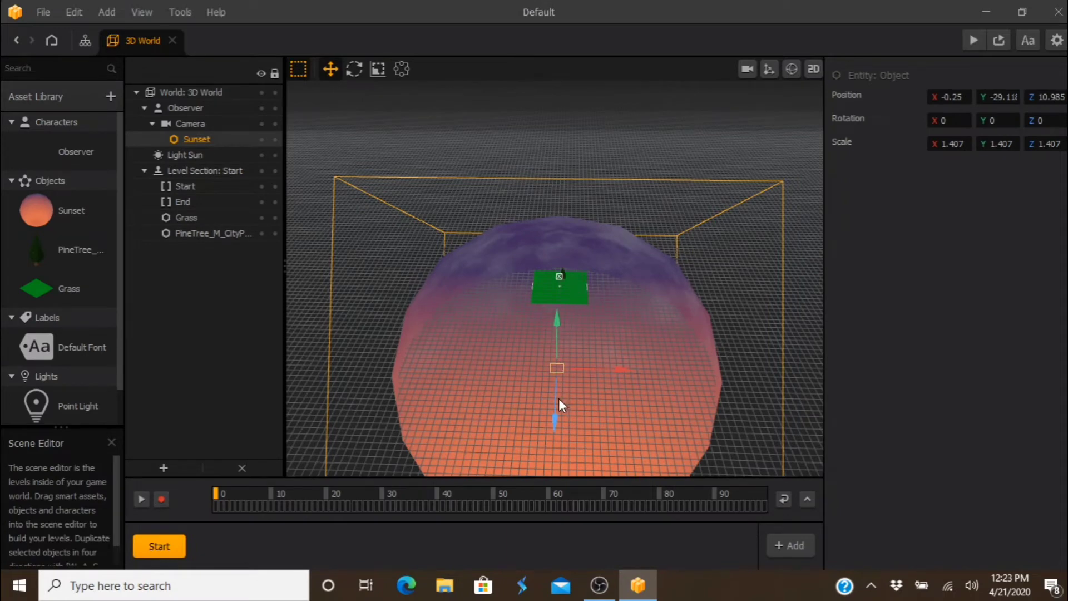
left_click_drag(558, 398, 556, 395)
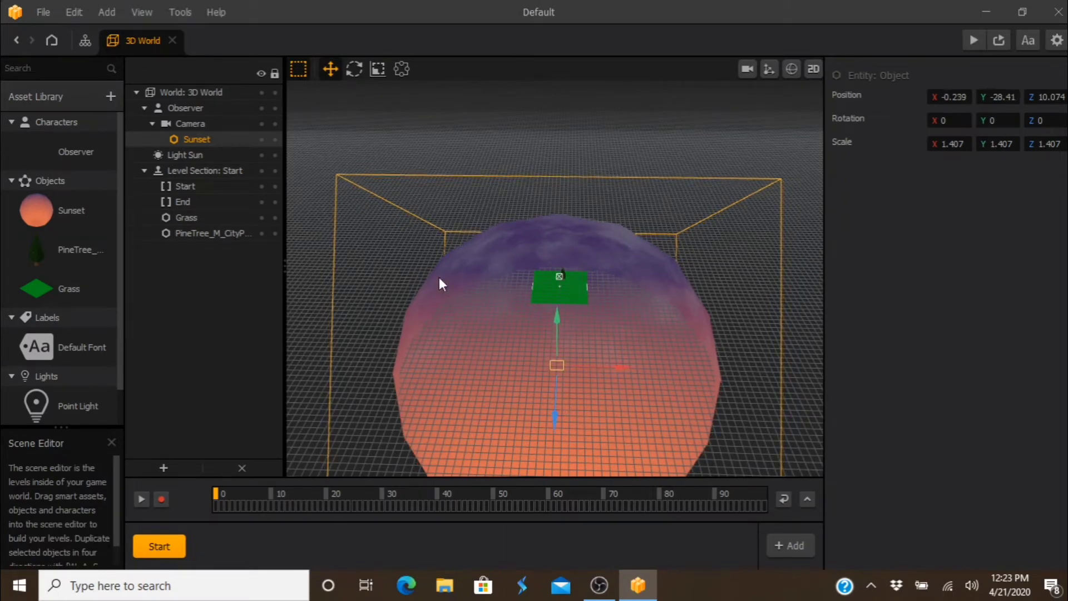
Scale the Sunset entity up uniformly to about 1.813.
left_click(378, 69)
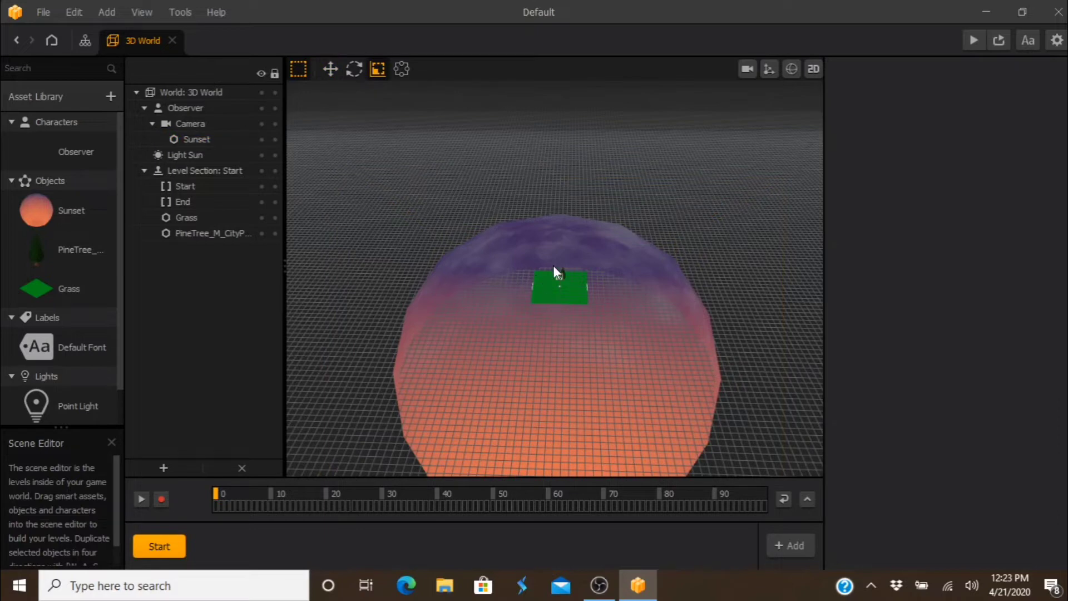
left_click(578, 315)
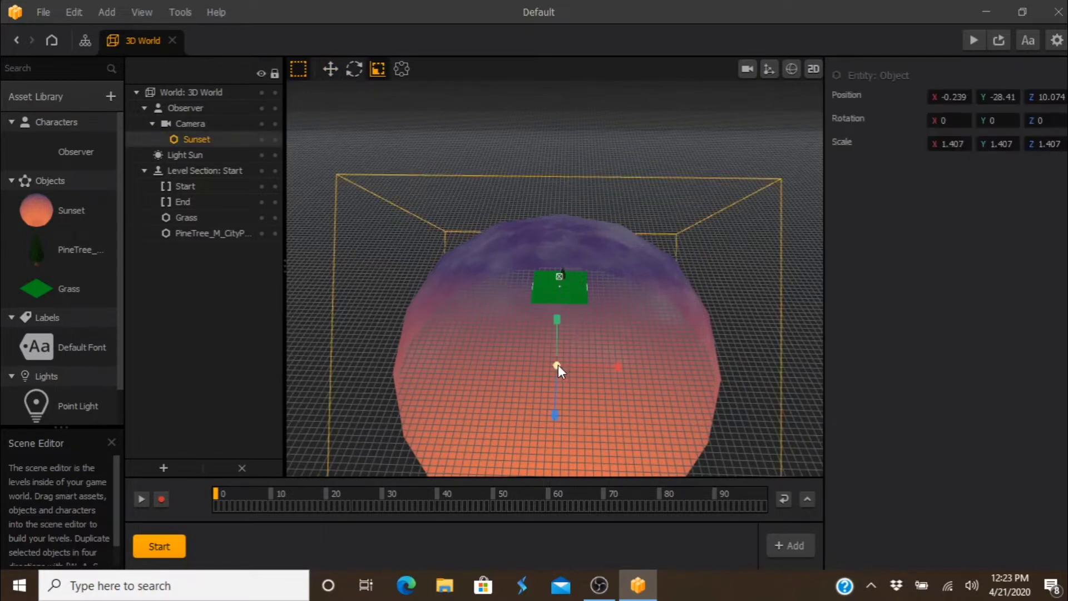
left_click_drag(558, 365, 556, 335)
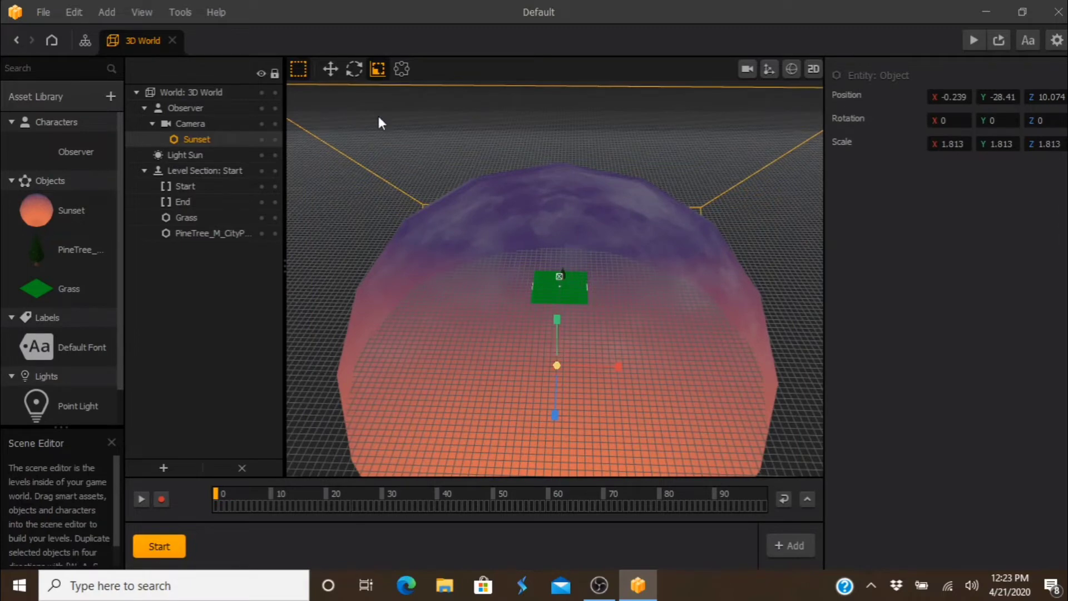
left_click(329, 68)
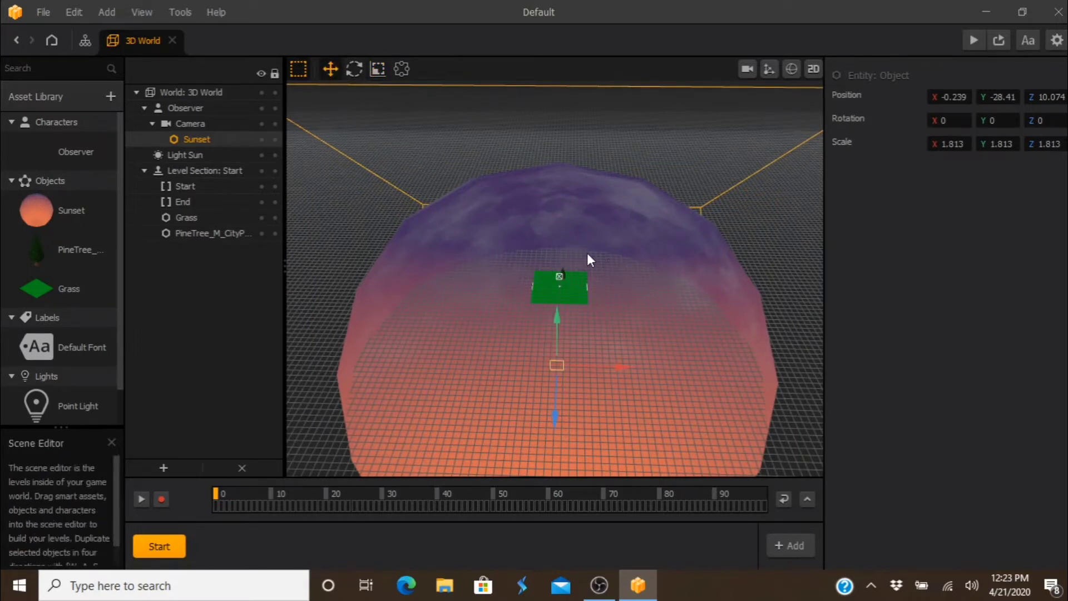
Check the sky behind the tree and grass in the game preview and close it.
left_click(1006, 39)
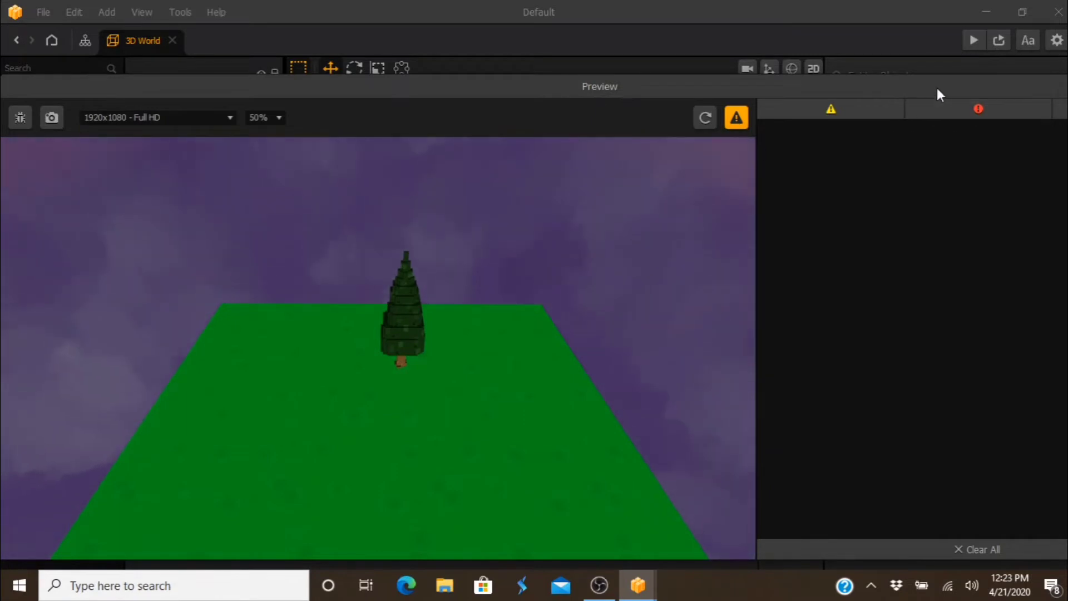
left_click_drag(936, 85, 847, 82)
left_click(1040, 78)
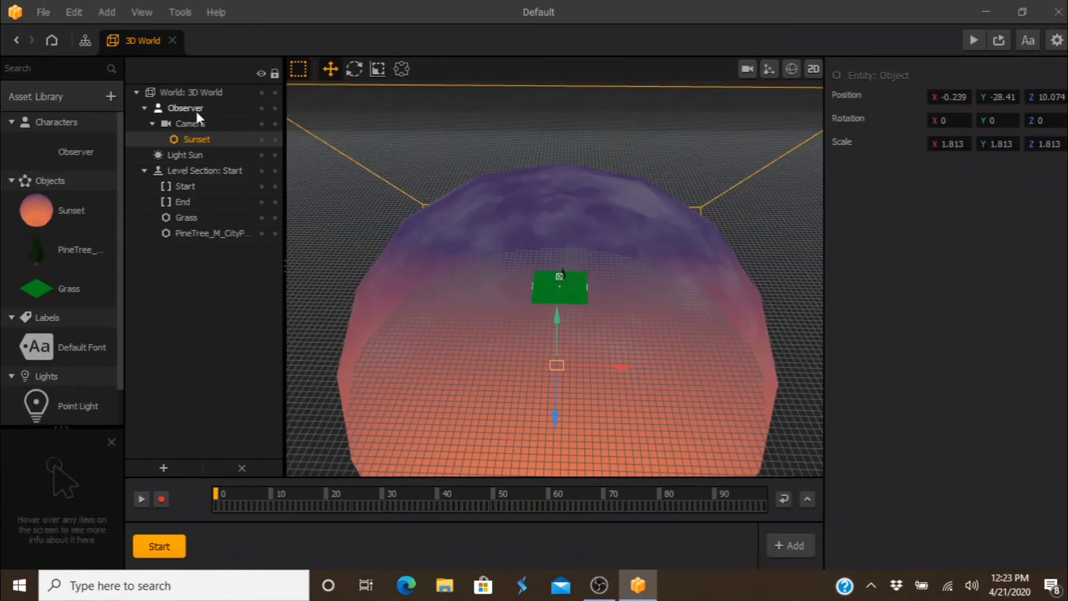
Move the Light Sun above and behind the tree to about X 0.846, Y 8.018, Z -3.001.
left_click(176, 158)
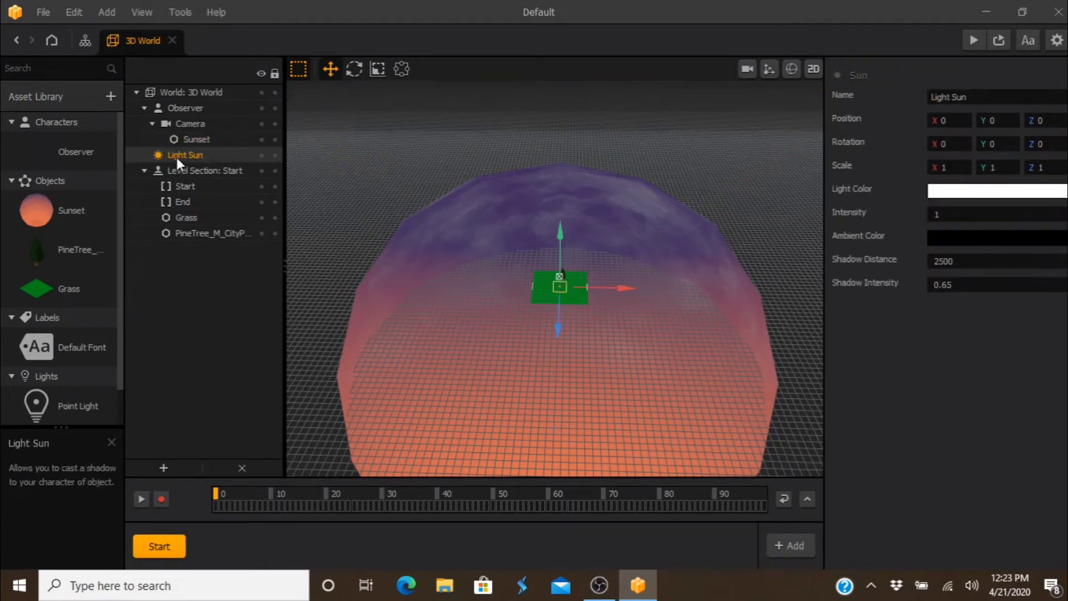
scroll(603, 275, "up", 2)
scroll(603, 275, "up", 5)
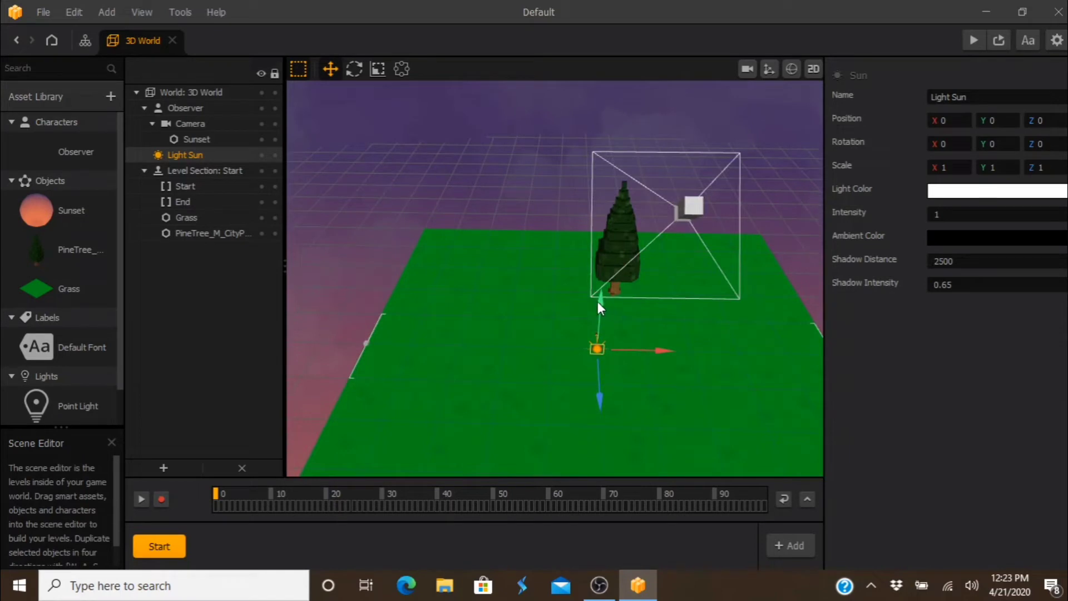
left_click_drag(598, 302, 610, 109)
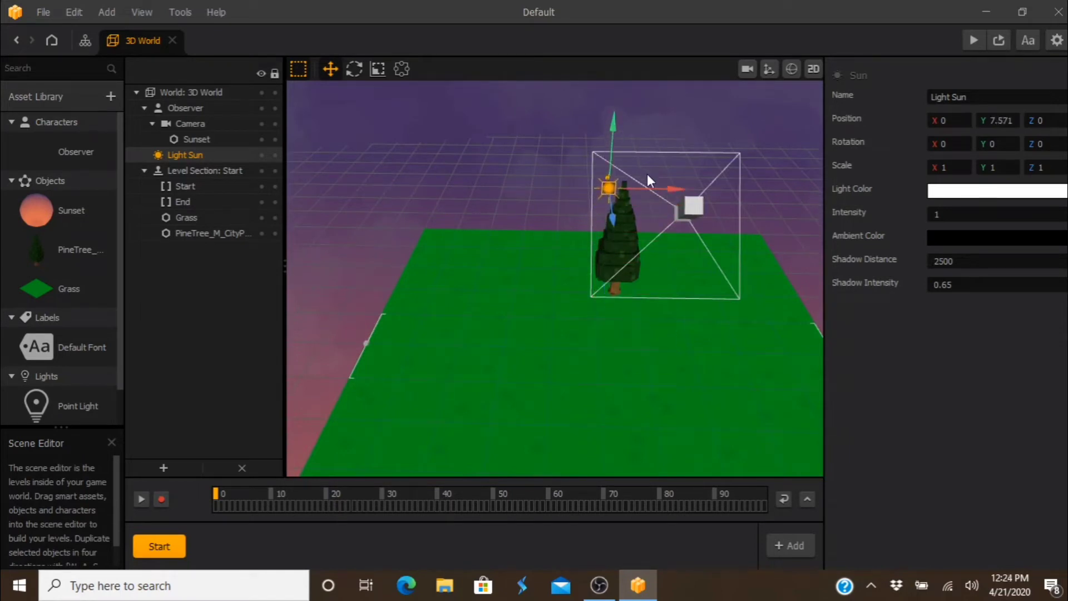
left_click_drag(660, 185, 687, 188)
middle_click_drag(712, 286, 670, 266)
left_click_drag(643, 221, 643, 205)
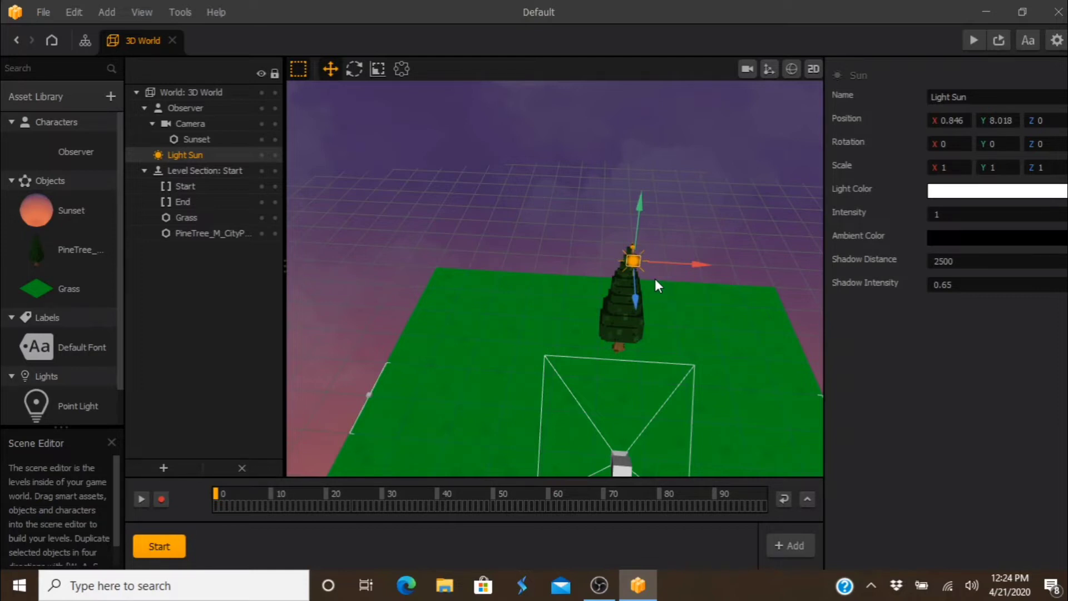
left_click_drag(638, 306, 634, 248)
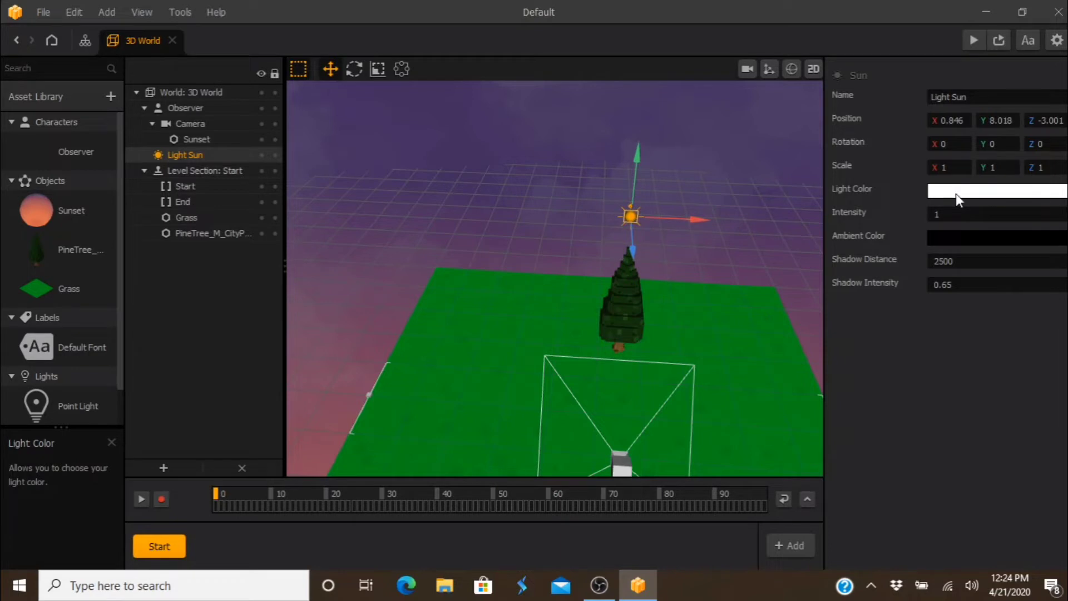
Start recording a Light Sun animation and key its X rotation at about 0.052 at frame 0.
left_click(164, 500)
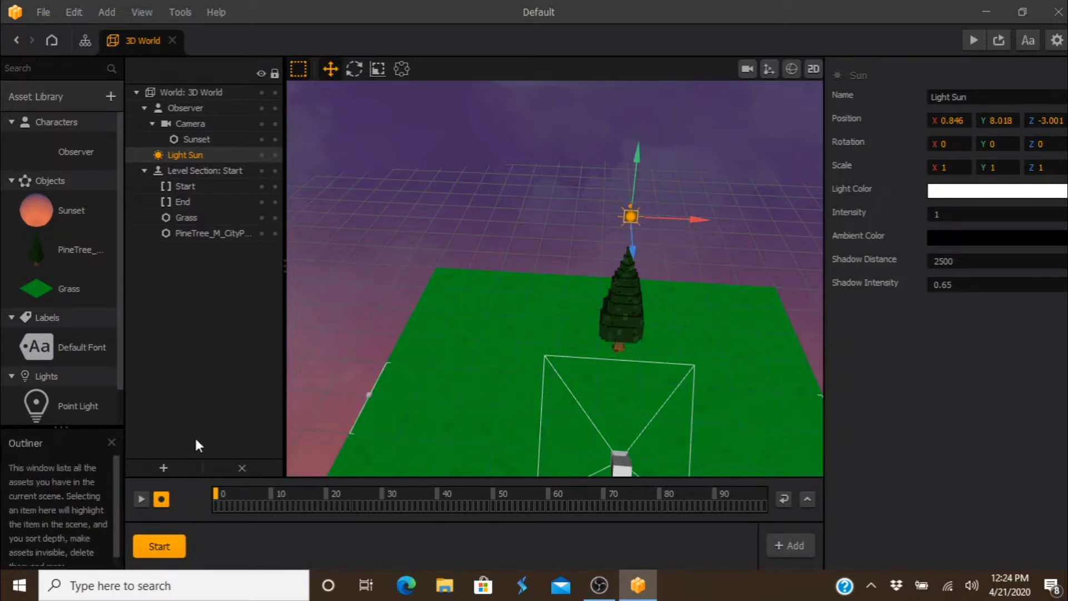
left_click(355, 70)
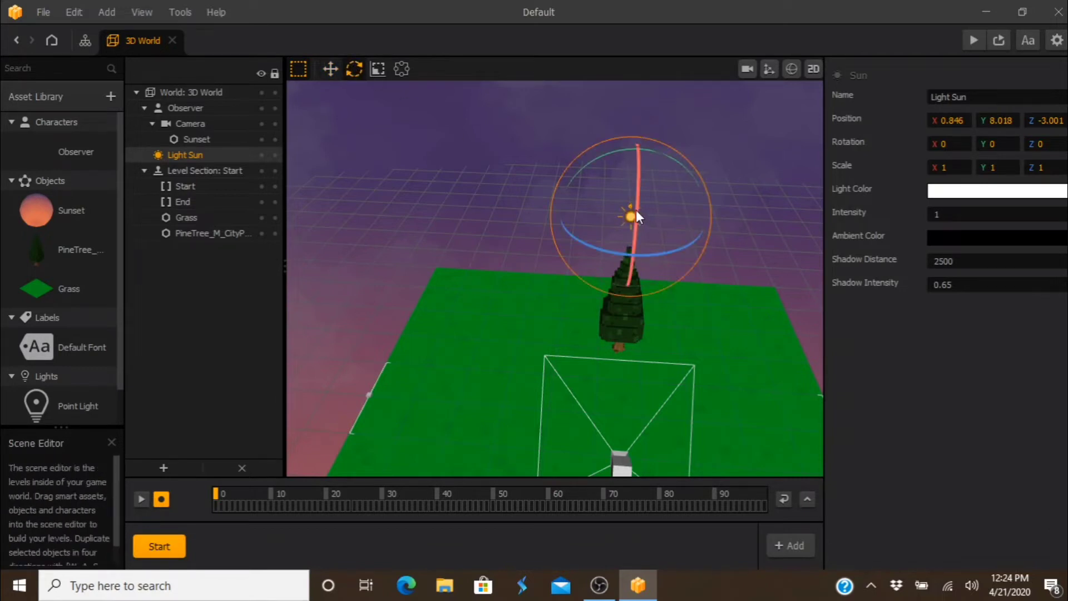
left_click_drag(636, 209, 636, 210)
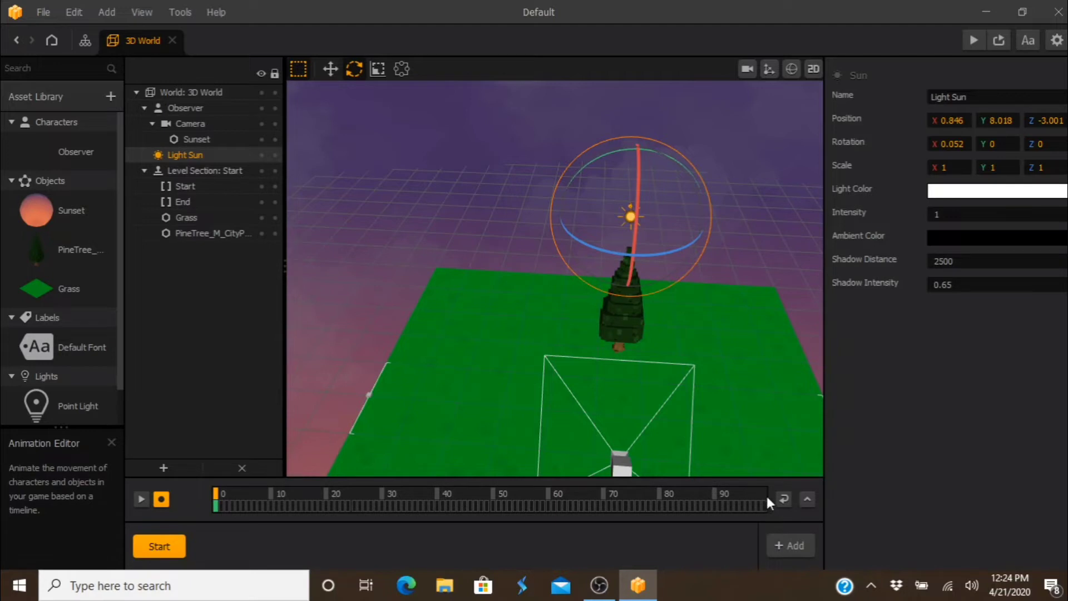
Key the Light Sun's rotation about its X axis at frame 25 (about -67.94) and half a turn around at frame 50.
left_click(348, 491)
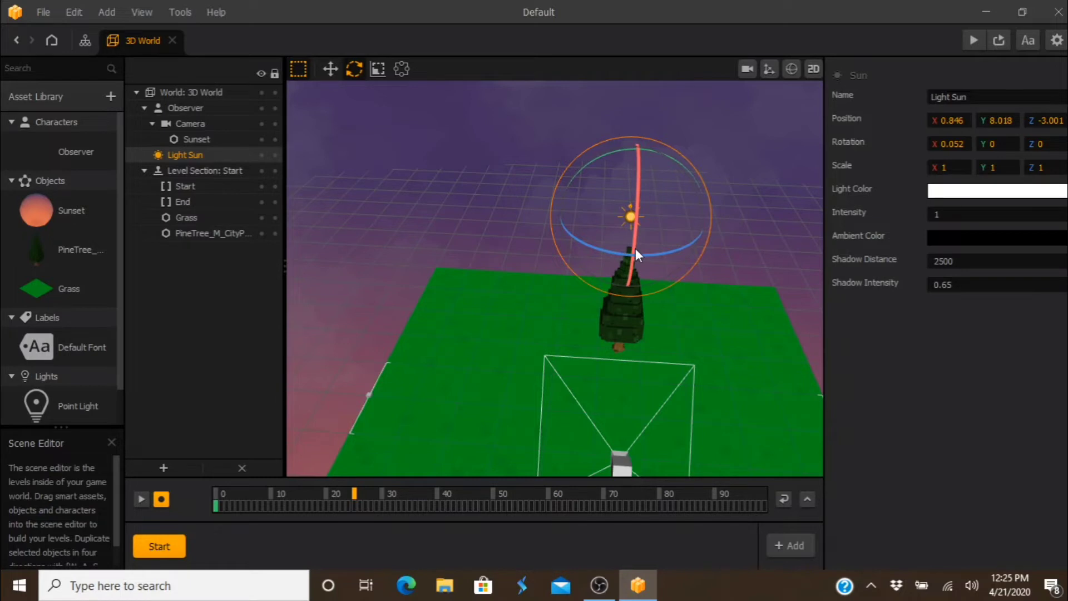
left_click_drag(636, 248, 659, 157)
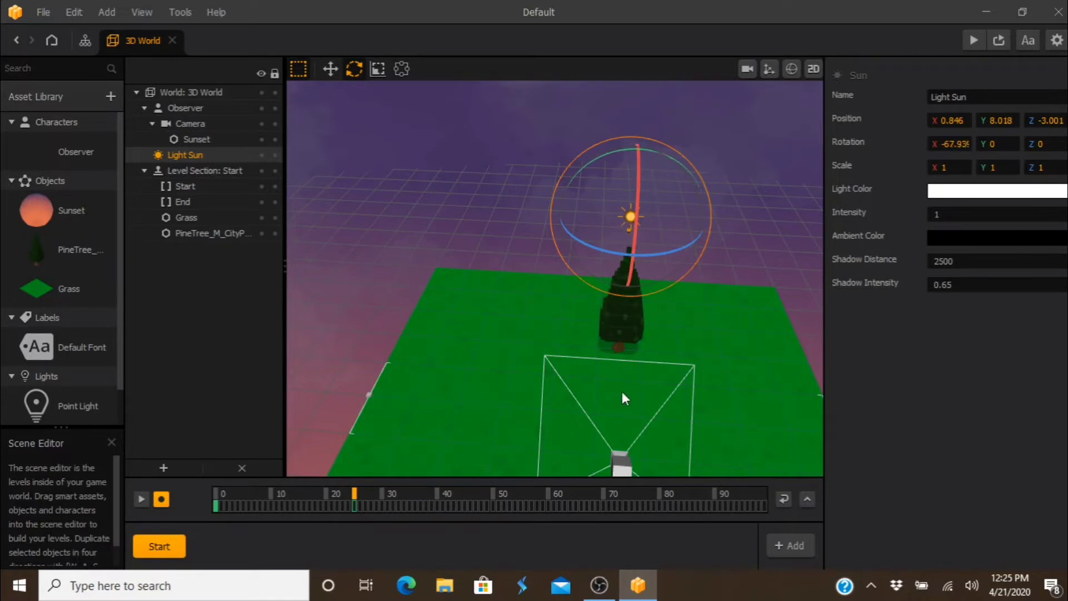
left_click(491, 493)
left_click_drag(637, 227, 644, 62)
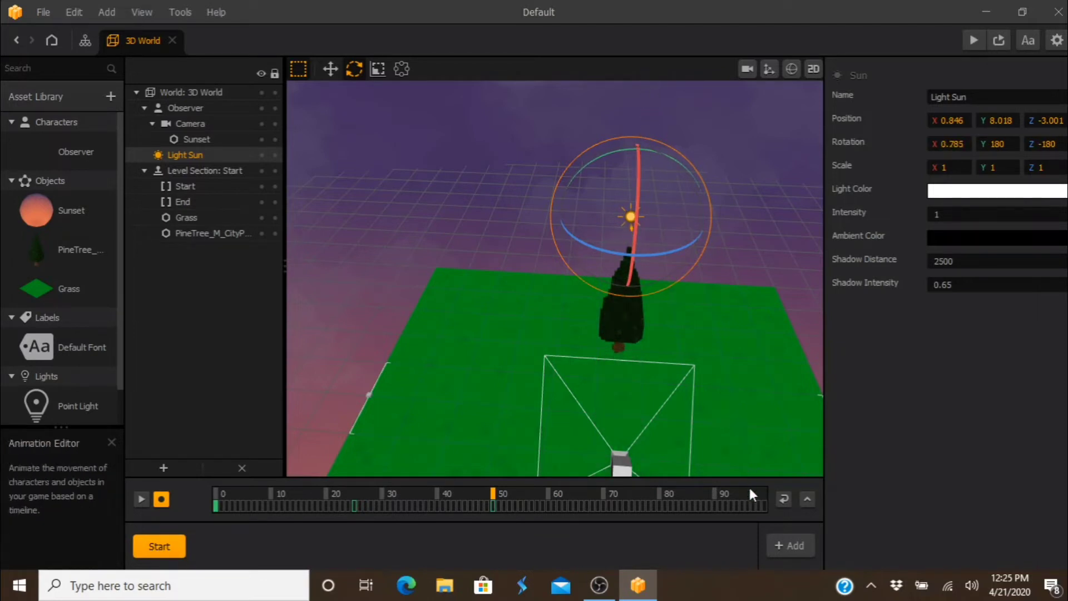
Key the Light Sun's rotation at frame 75 with X about 78.984, Y 0 and Z 0, and rotate it further about X at the last frame.
left_click(632, 490)
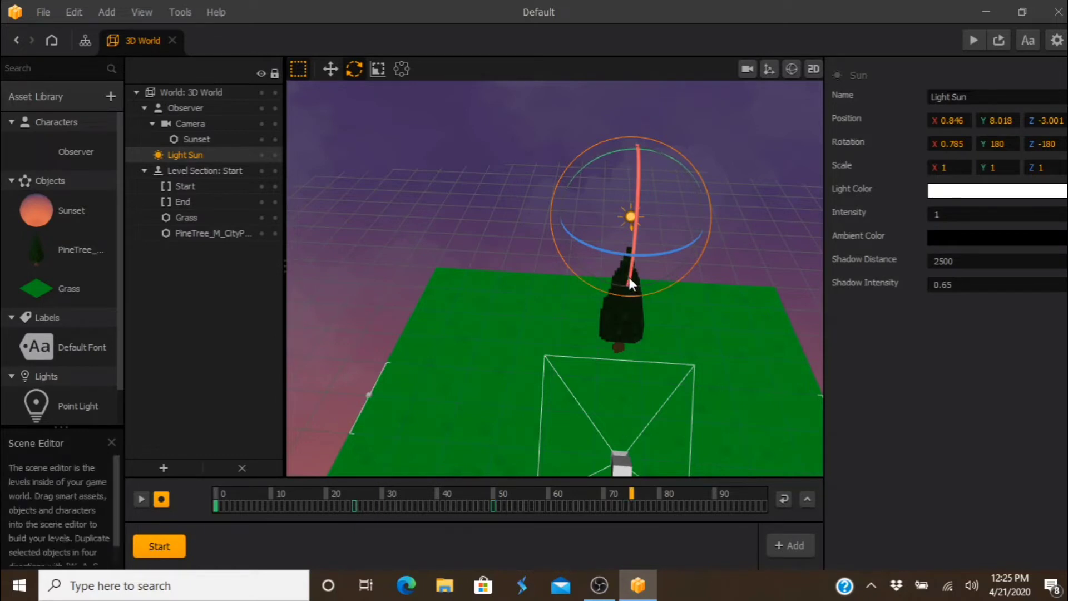
left_click_drag(629, 276, 642, 158)
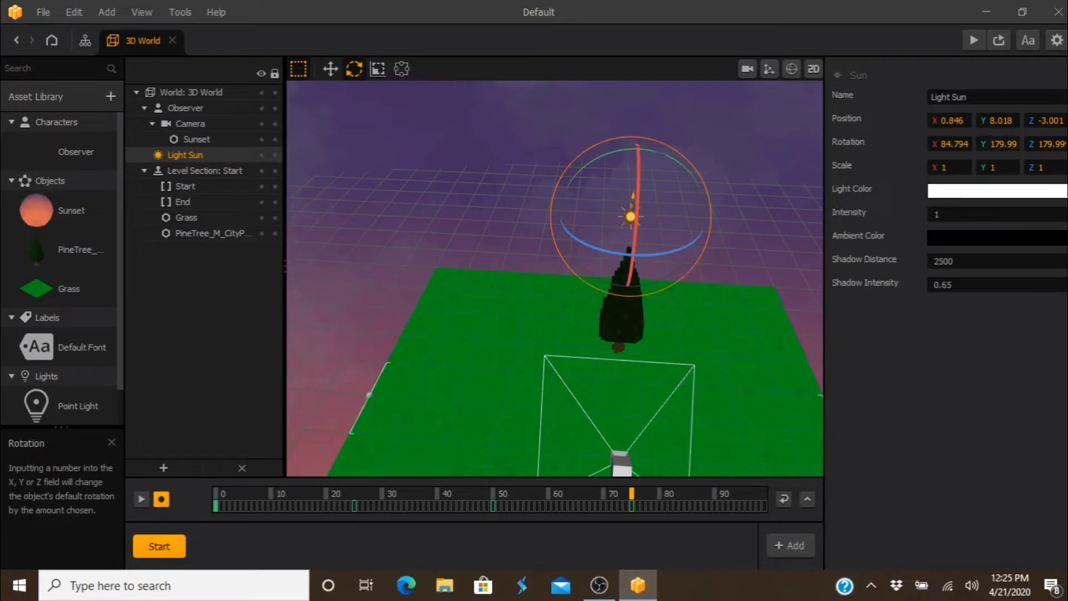
left_click(1000, 143)
type("0")
key("Tab")
type("0")
key("Tab")
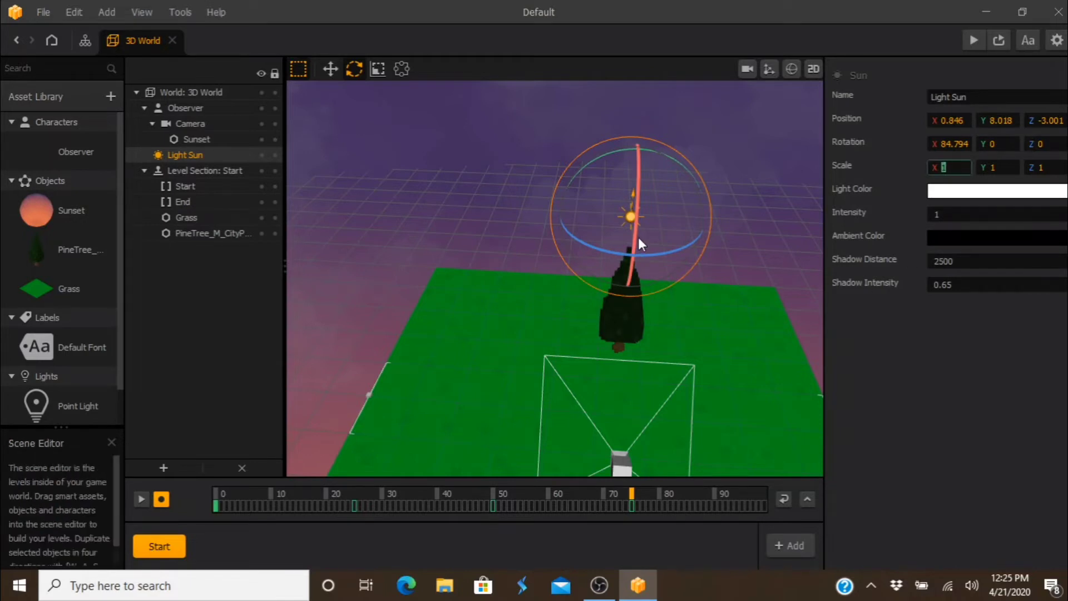
mouse_move(635, 232)
left_mouse_down()
mouse_move(635, 208)
mouse_move(642, 225)
left_mouse_up()
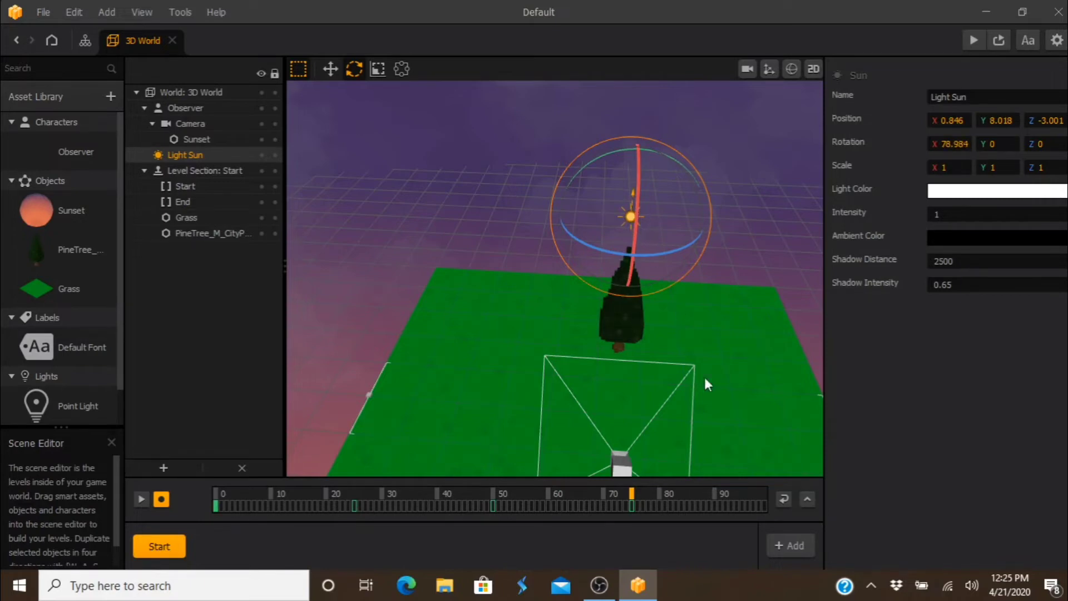
left_click(763, 492)
left_click_drag(626, 272, 646, 165)
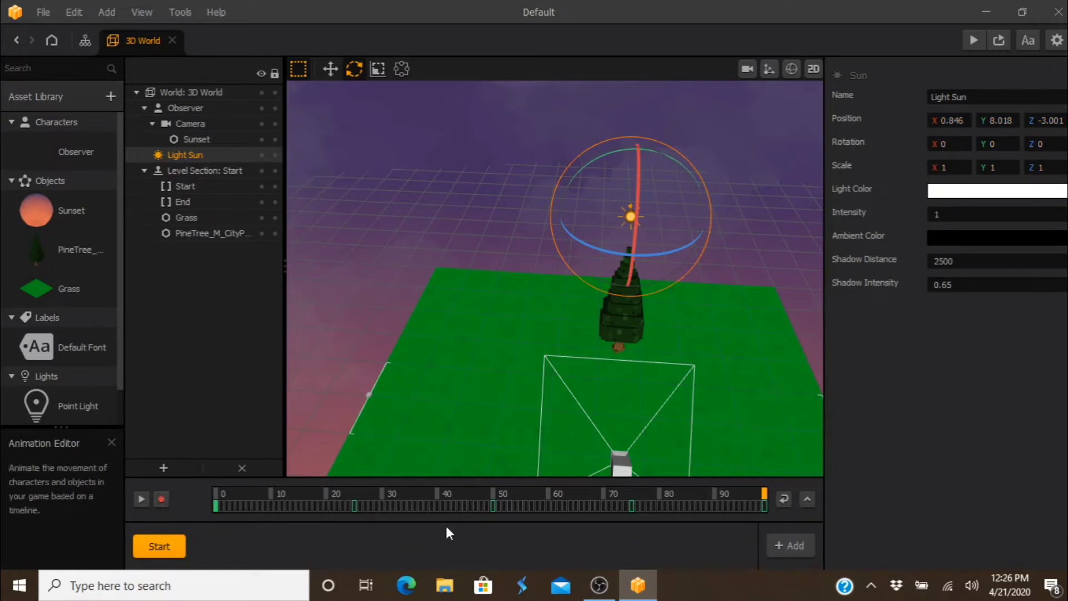
Enable looping for the Light Sun animation, play it, and resume recording from frame 0.
left_click(783, 500)
left_click(142, 499)
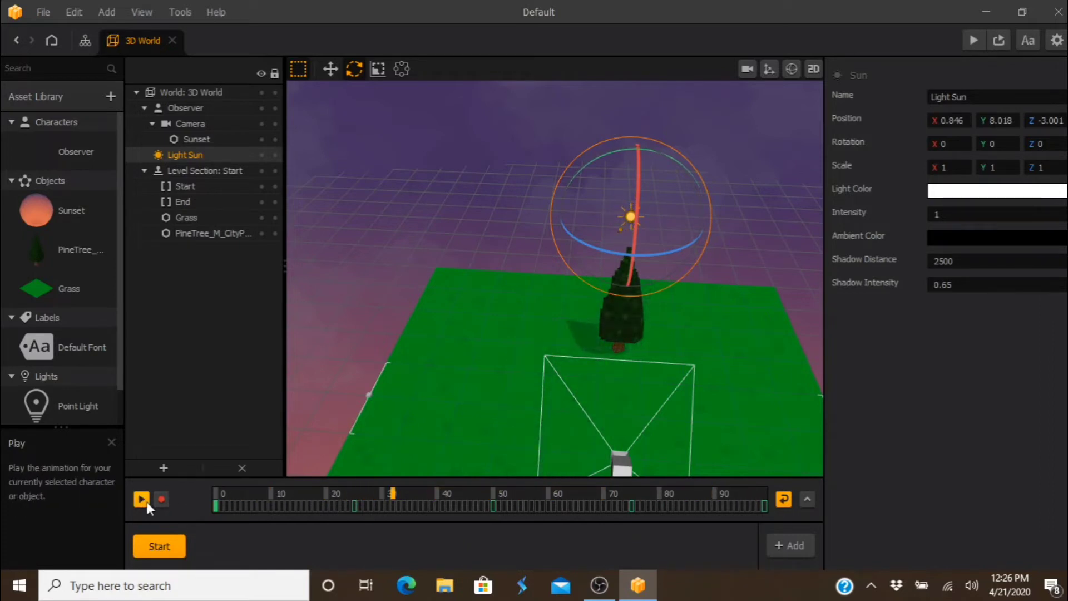
left_click(143, 499)
left_click(215, 499)
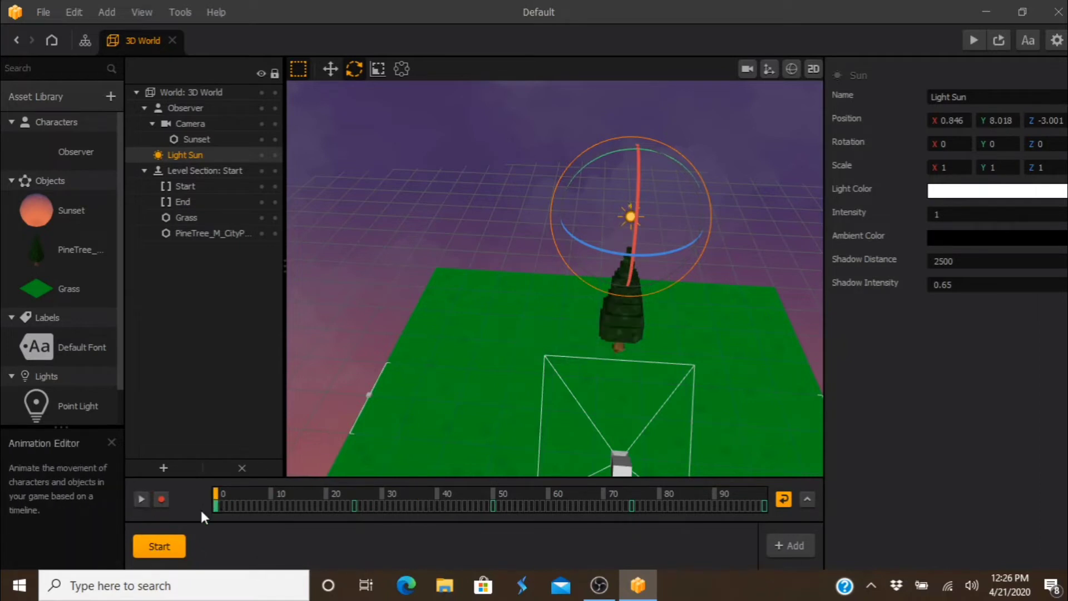
left_click(161, 499)
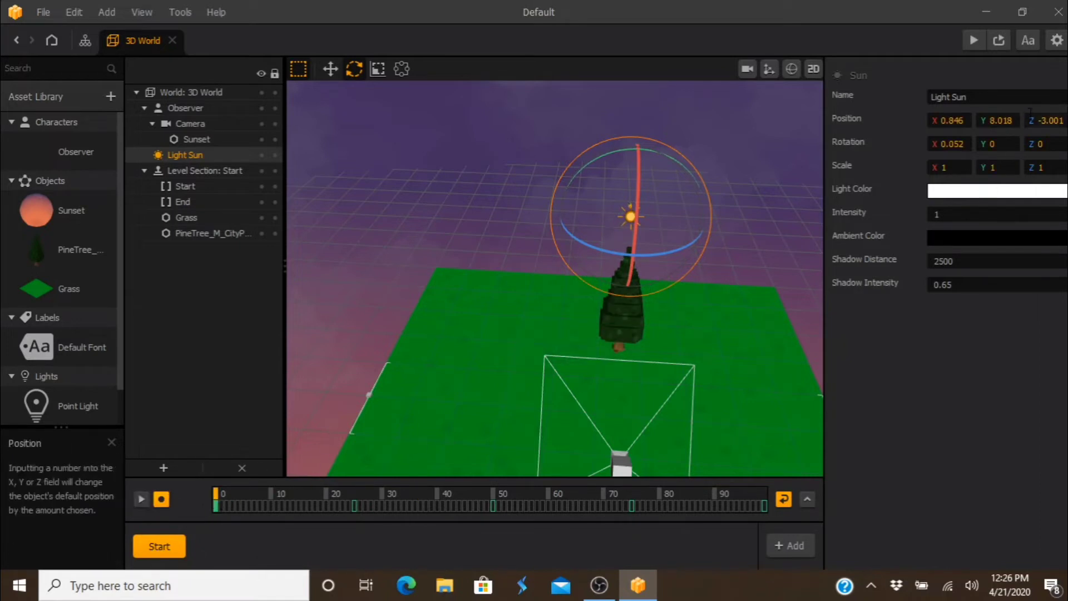
Try setting the Light Sun's Y position to 0 at frame 0, and reopen the 3D World scene.
left_click(1015, 121)
left_click_drag(1016, 121, 957, 122)
type("0")
key("Tab")
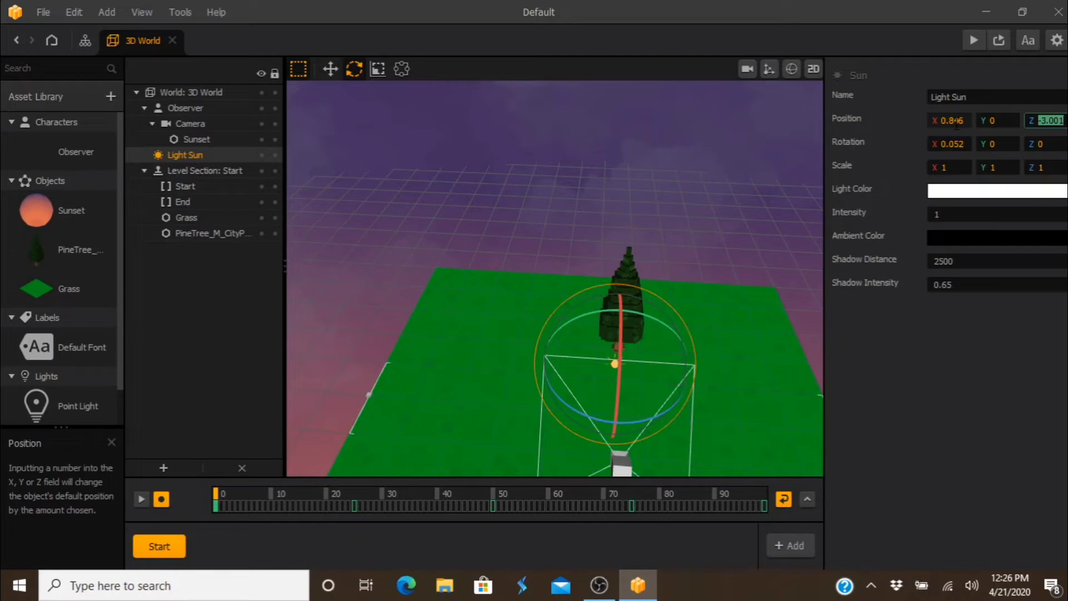
key("Escape")
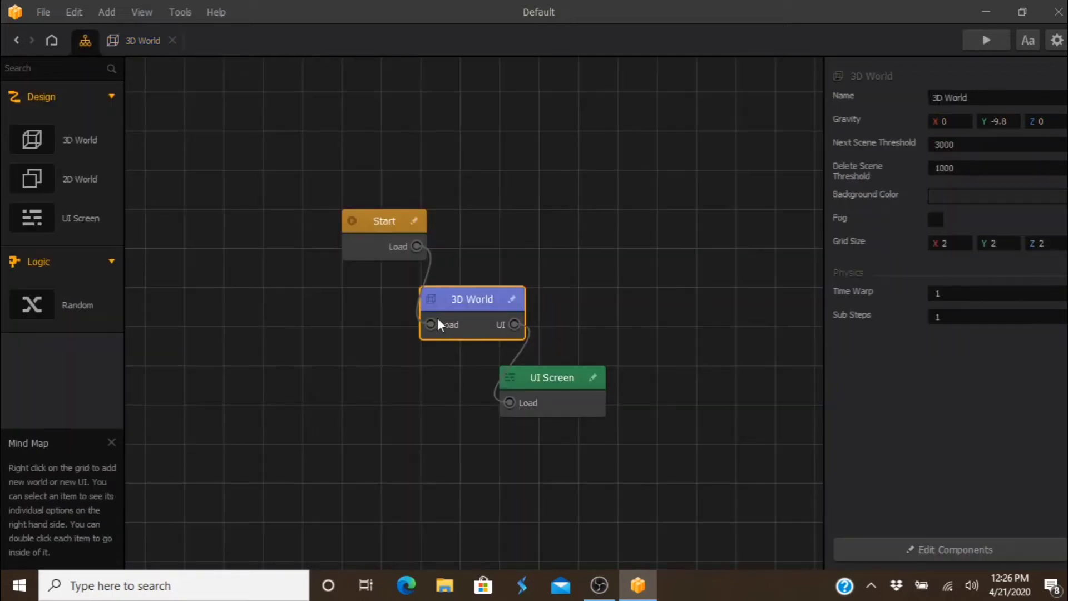
double_click(441, 300)
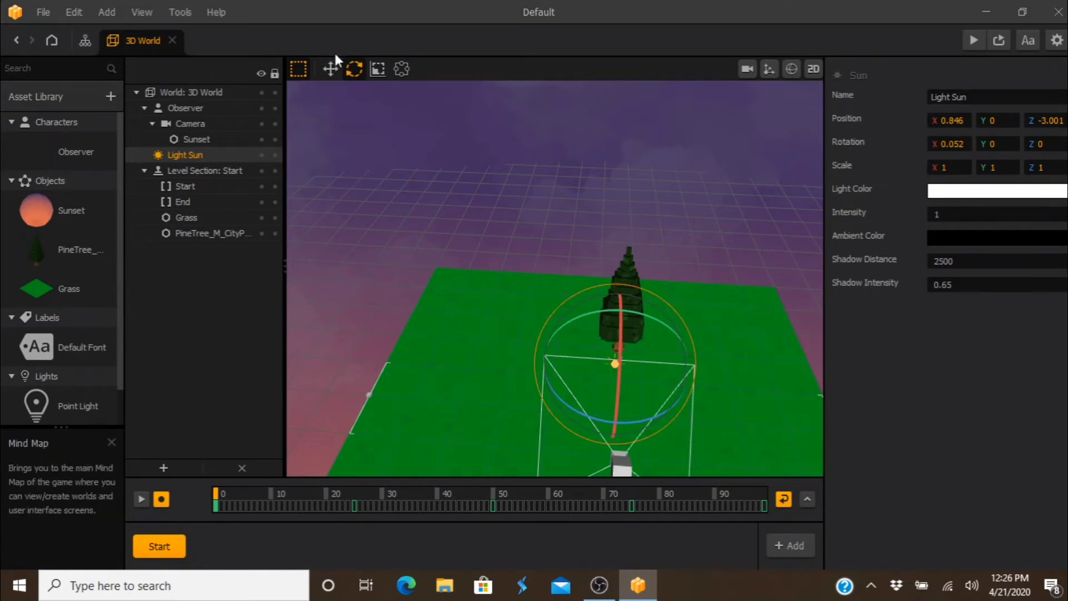
Move the Light Sun back above the tree at frame 0, to about X 1.038, Y 7.221, Z -4.893.
left_click(330, 69)
left_click_drag(623, 318, 649, 165)
left_click_drag(634, 279, 683, 218)
Set the Light Sun's Y position at frame 0 to 8.018, matching its keyframe at frame 25.
left_click(353, 492)
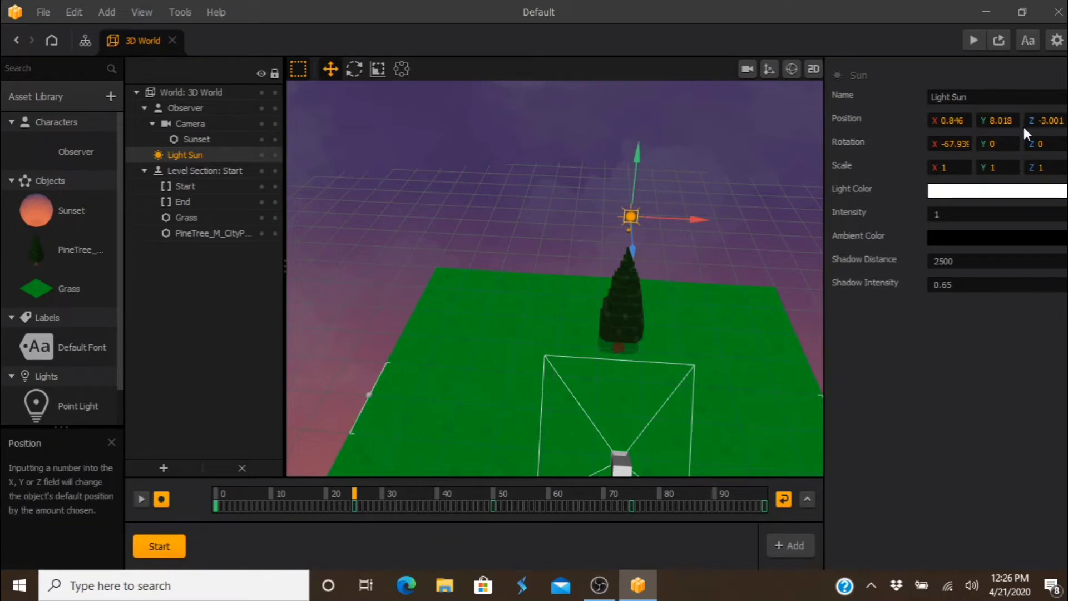
left_click(220, 494)
left_click(216, 493)
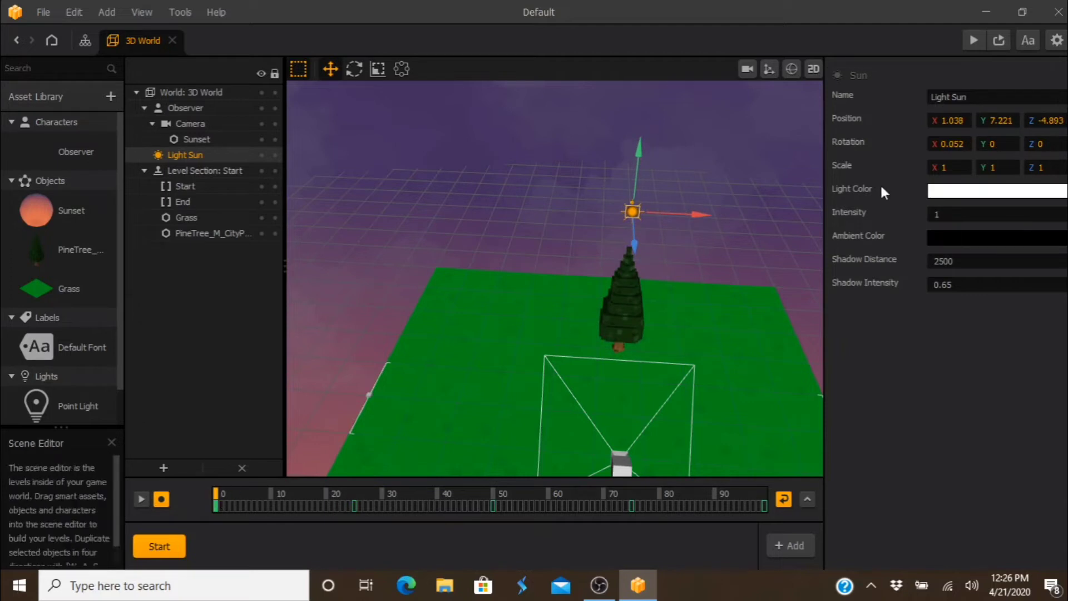
left_click(1017, 121)
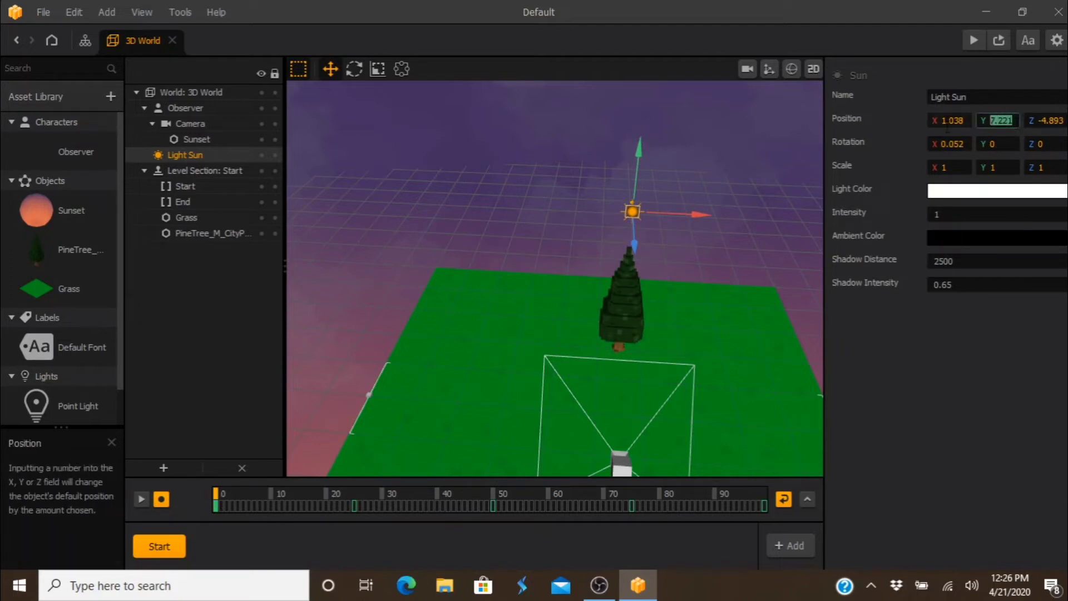
type("8.081")
key("BackSpace")
key("BackSpace")
type("18")
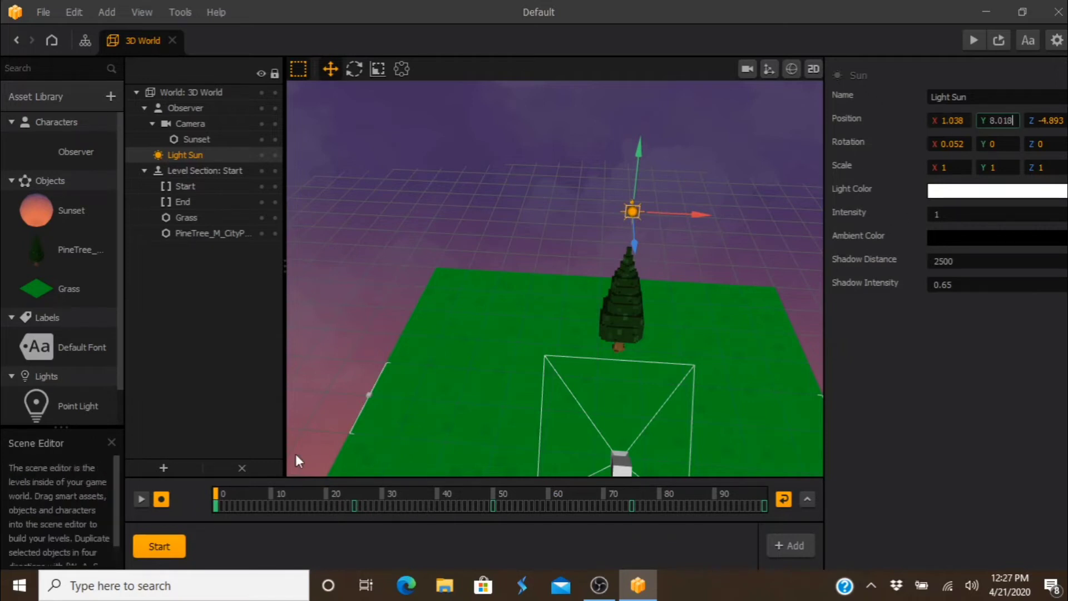
Match the Light Sun's Z position at frame 0 to the frame 25 keyframe by setting it to -3.001.
left_click(355, 493)
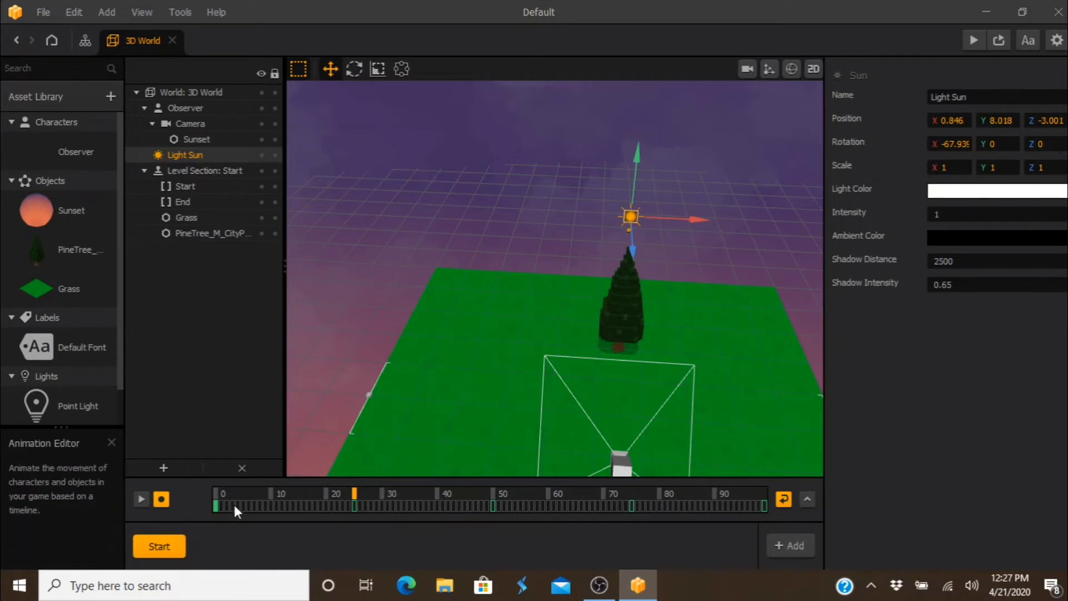
left_click(215, 494)
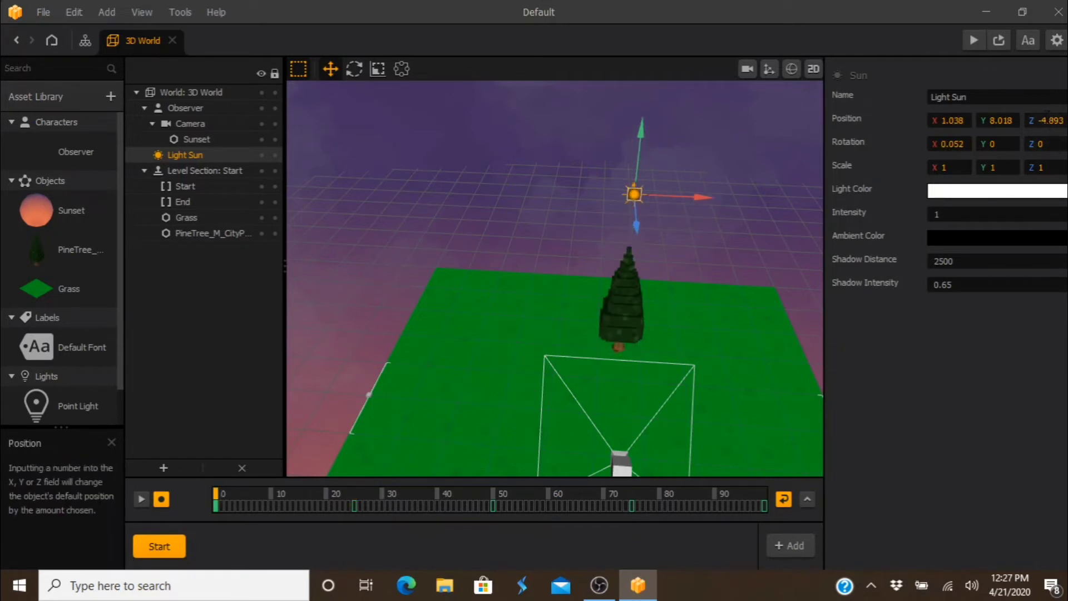
left_click_drag(1055, 121, 1064, 122)
type("3.001")
left_click(990, 329)
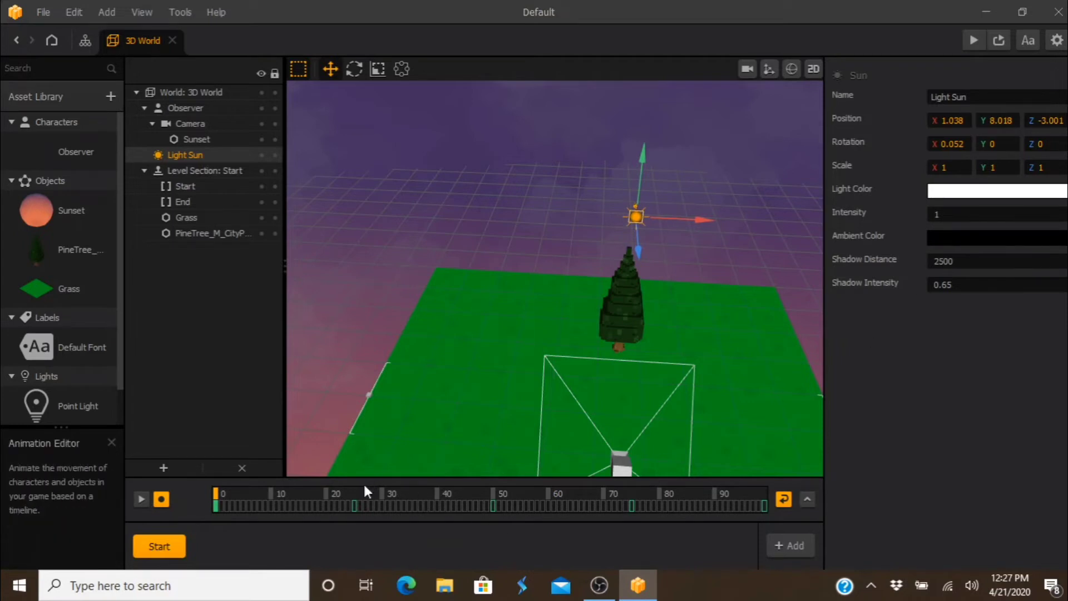
At frame 50, set the Light Sun's Y and Z rotation to 0.
left_click(353, 501)
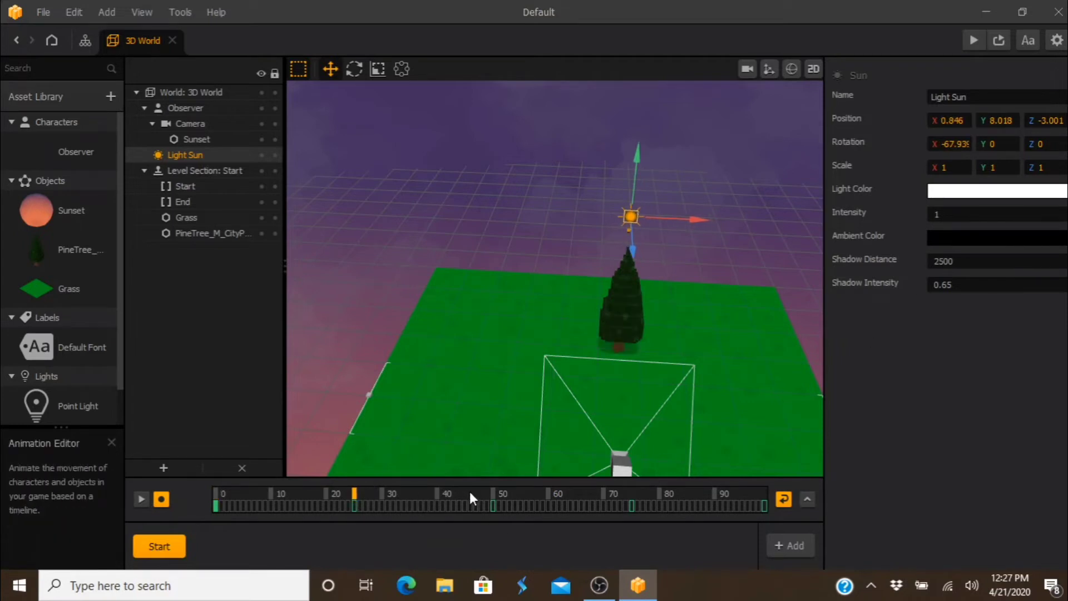
left_click(491, 491)
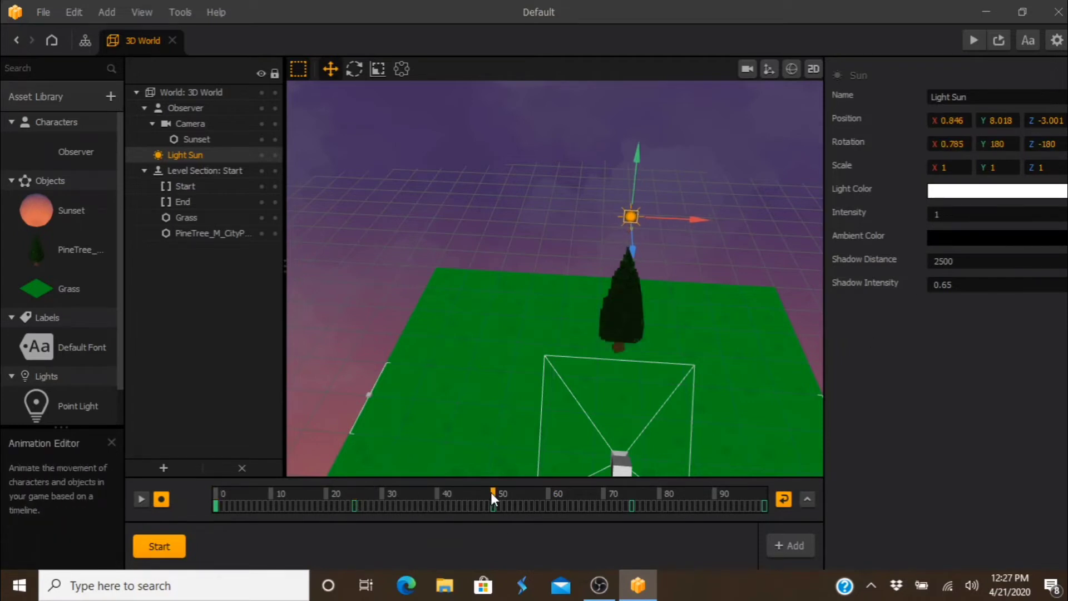
left_click(1010, 139)
type("0")
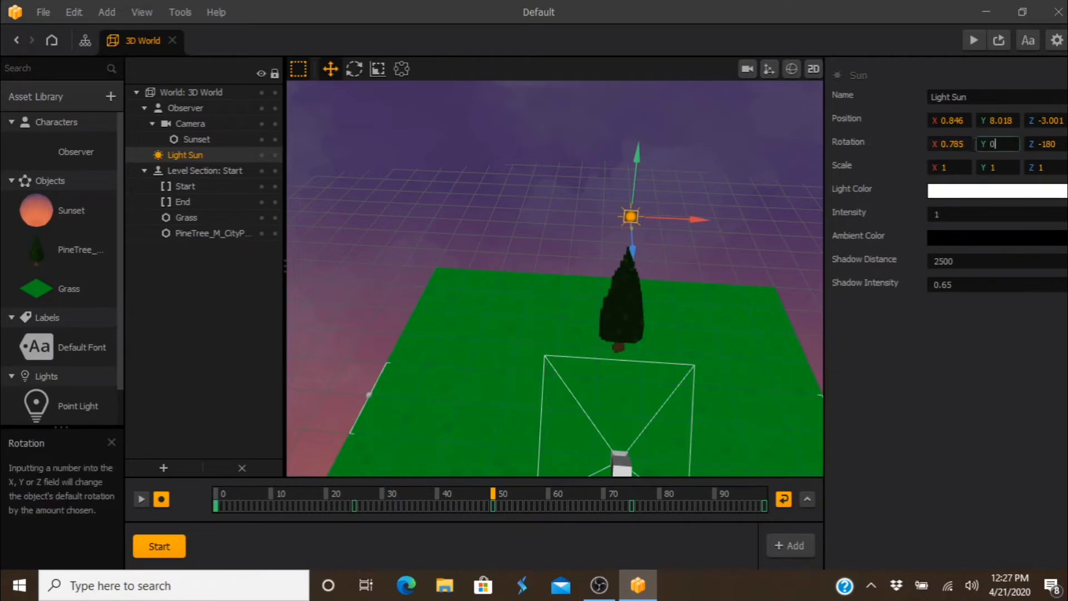
key("Tab")
type("0")
key("Tab")
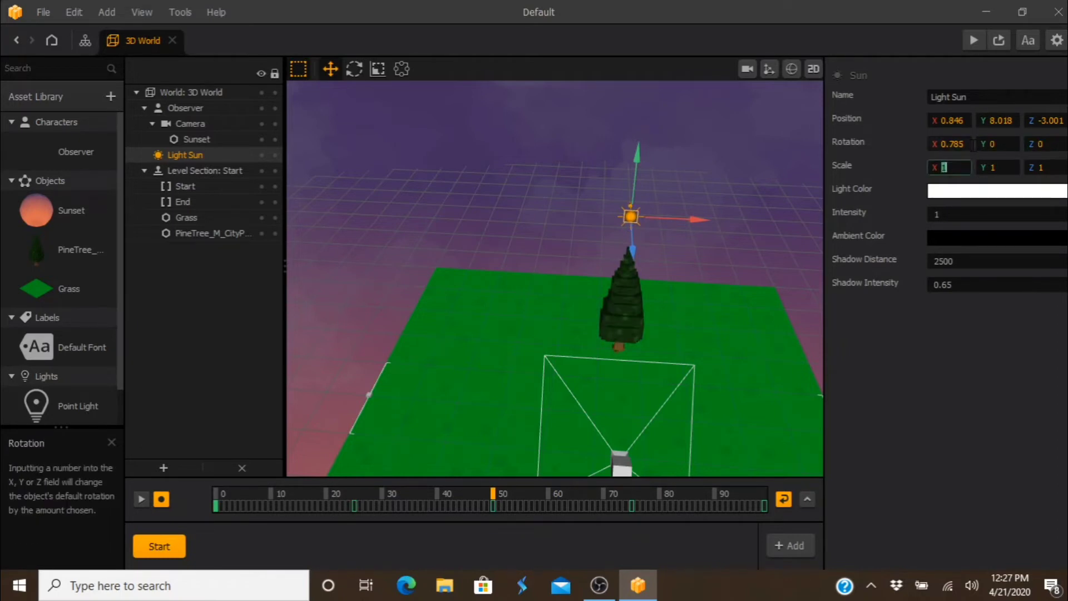
Check the Light Sun's values at frame 75 and the last frame, and play the looping animation before stopping it.
left_click(631, 498)
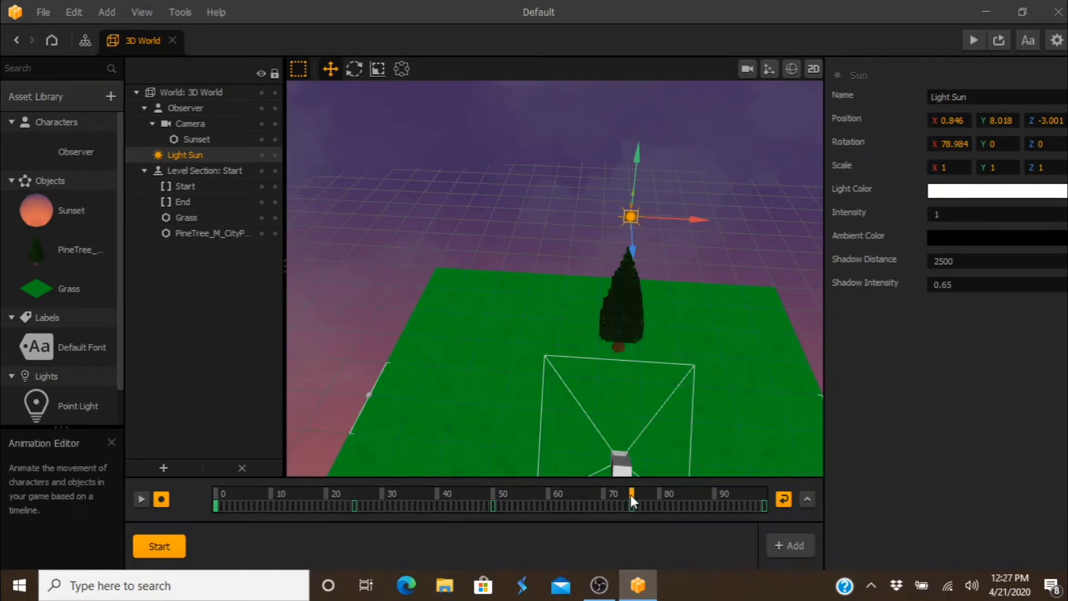
left_click(762, 492)
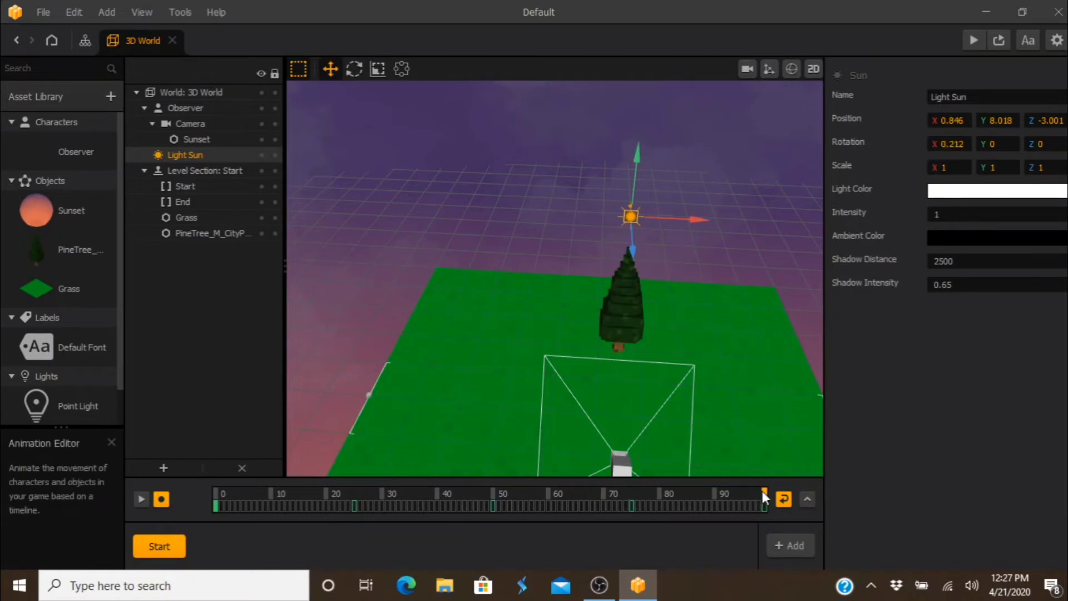
left_click(146, 500)
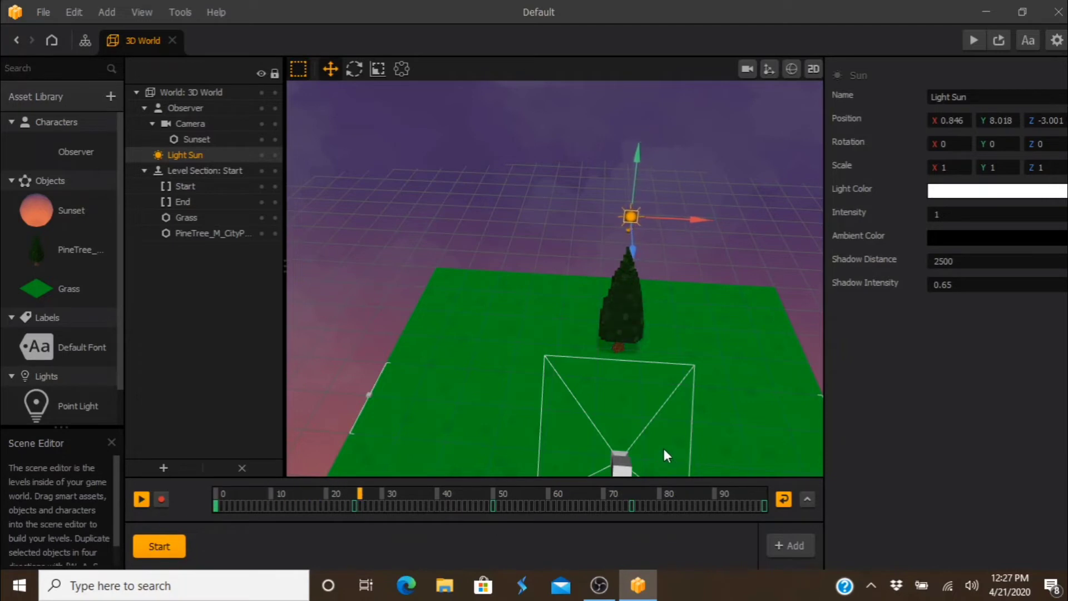
left_click(141, 499)
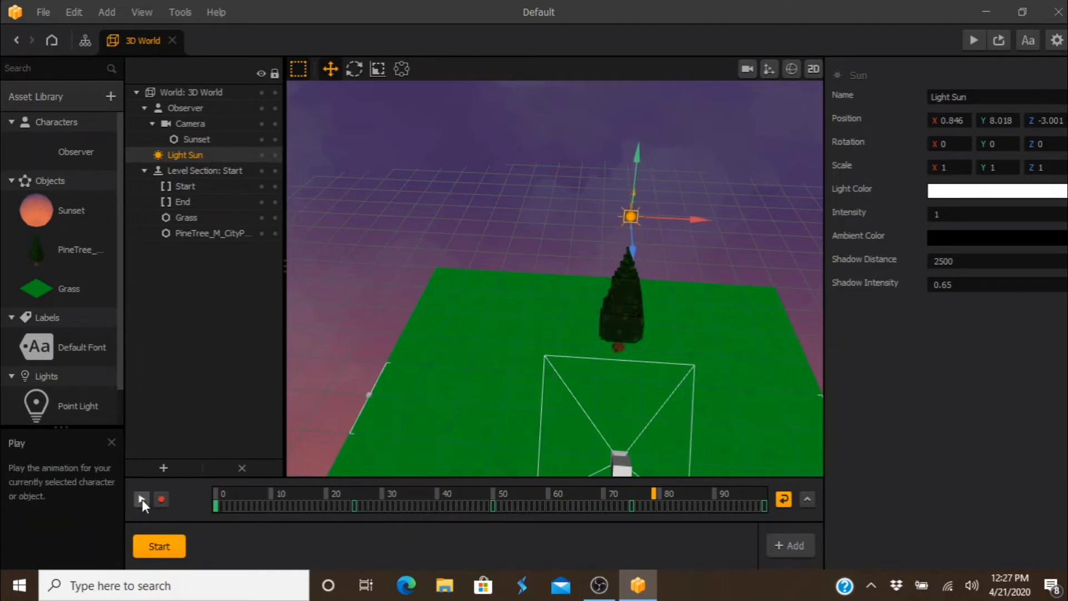
Return to frame 0, resume recording and set the Light Sun's X rotation to 0.
left_click(353, 495)
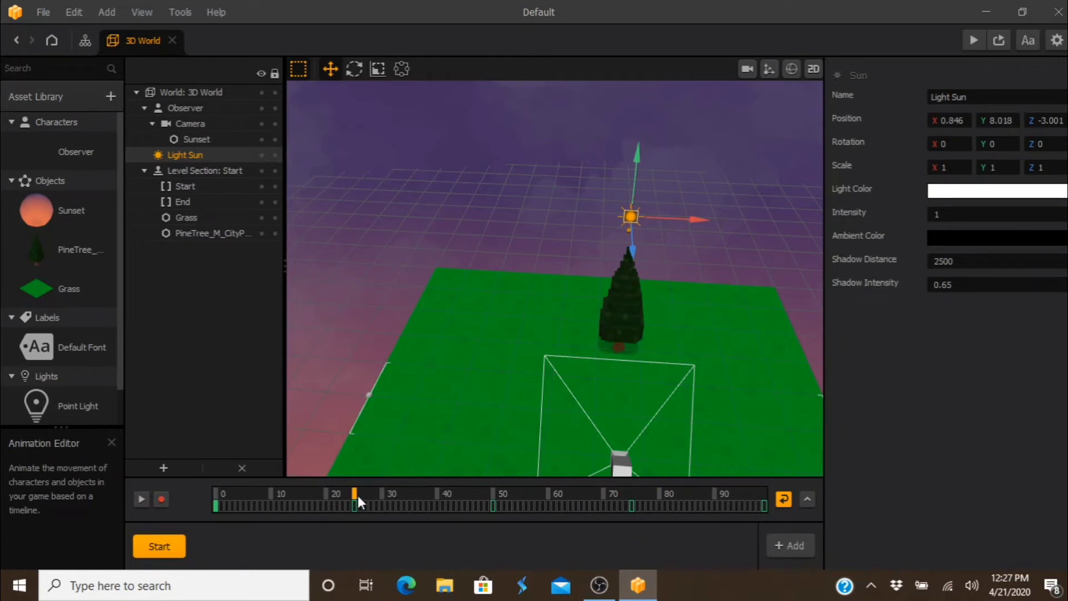
left_click(214, 499)
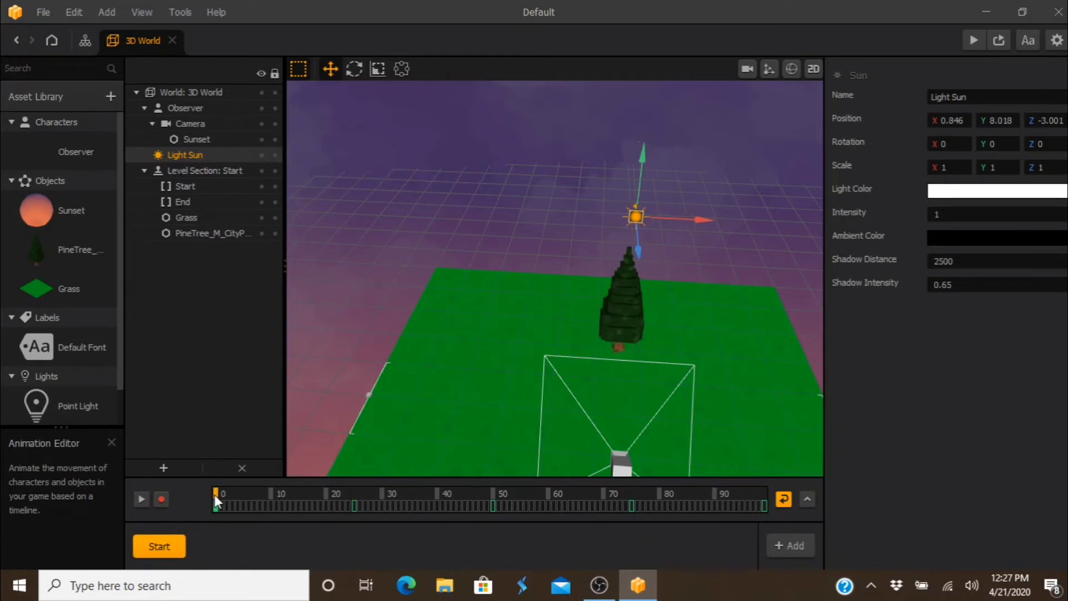
left_click(161, 499)
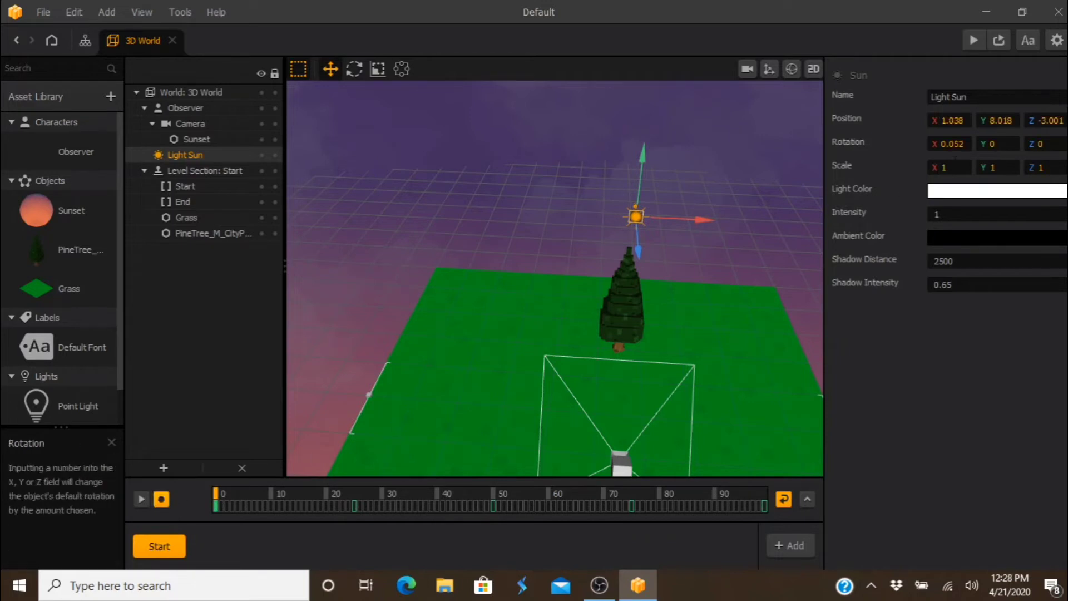
left_click(970, 143)
type("0")
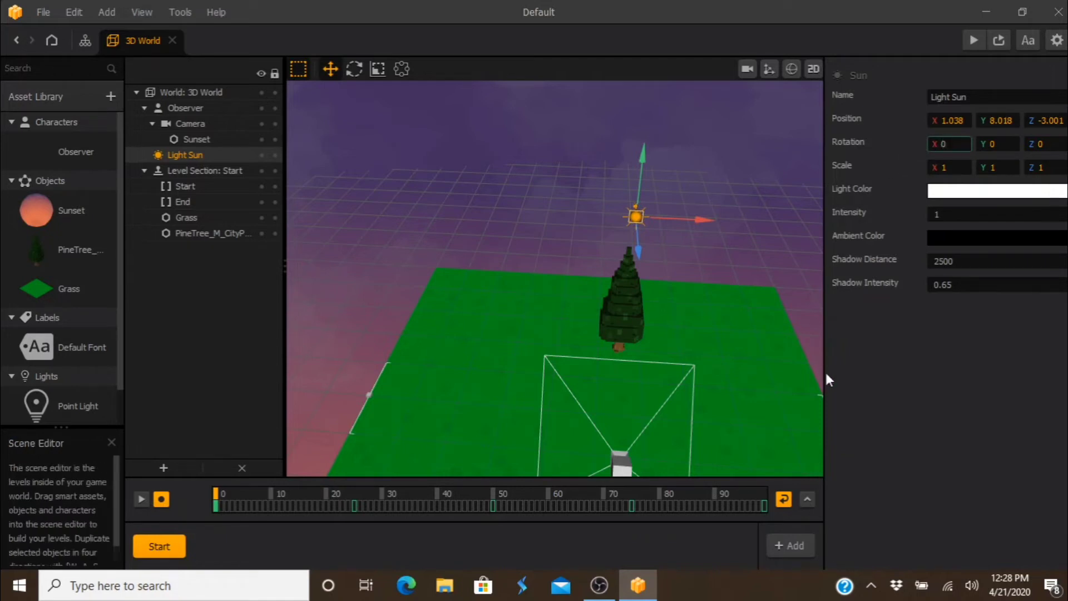
key("Tab")
Try X rotations of 90, 30 and 60 on the Light Sun at frame 25.
left_click(351, 489)
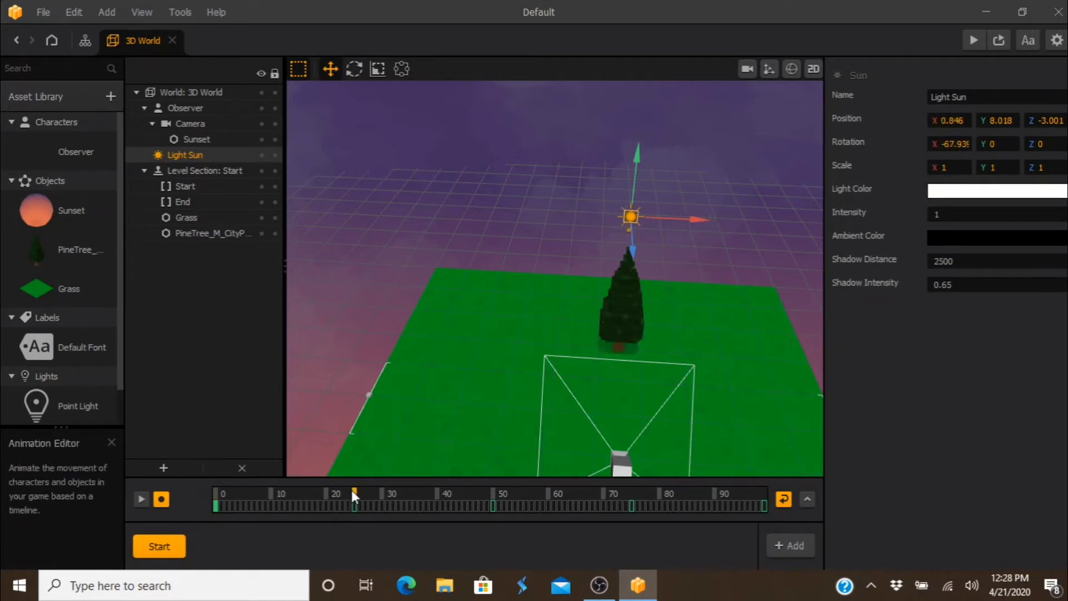
left_click(945, 145)
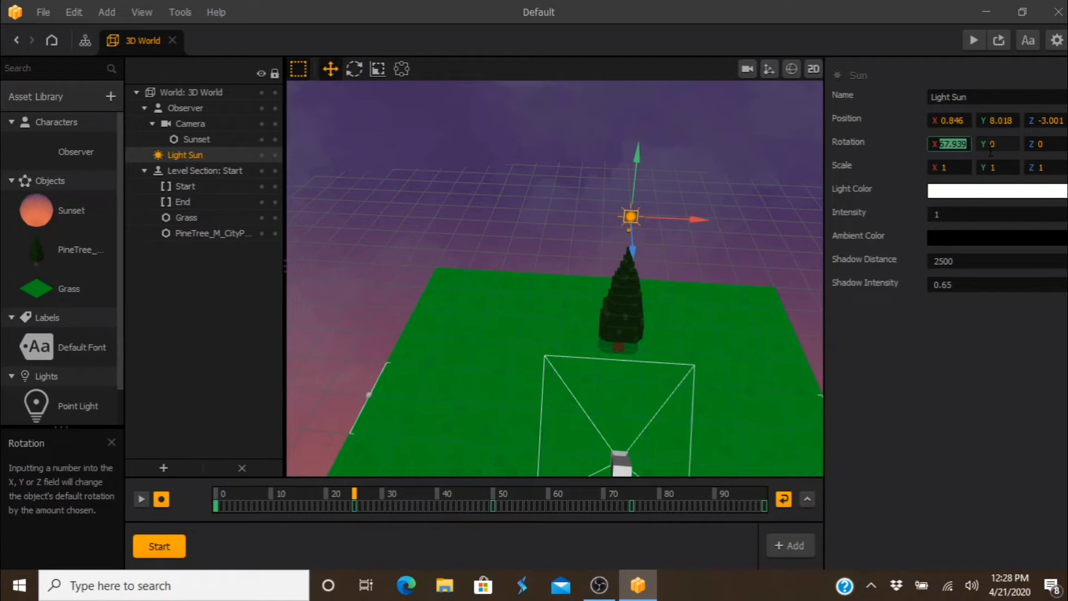
type("90")
left_click(991, 146)
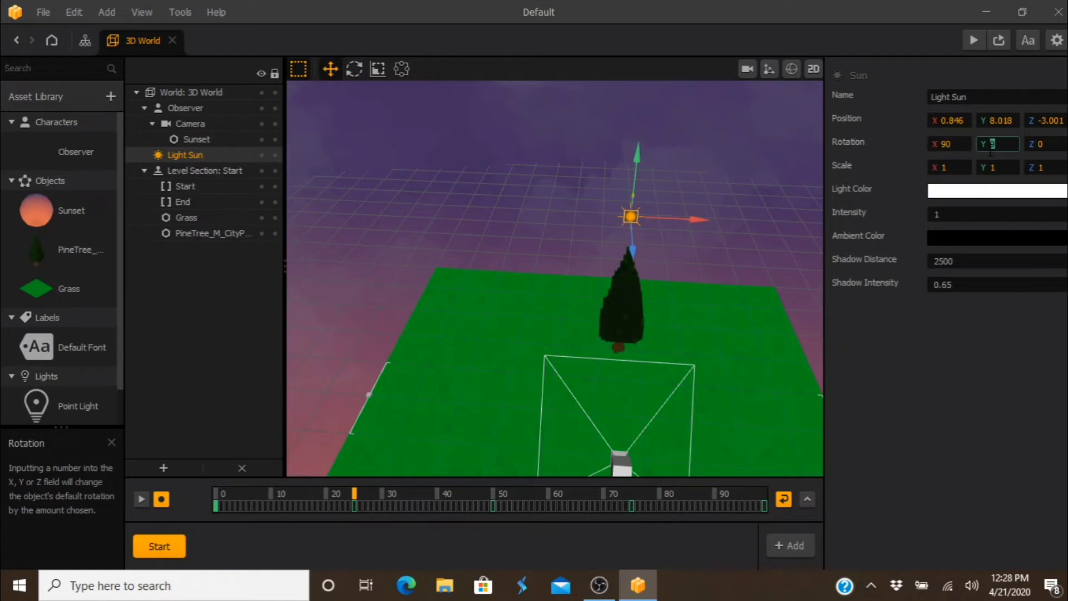
key("shift+Tab")
type("30")
key("Tab")
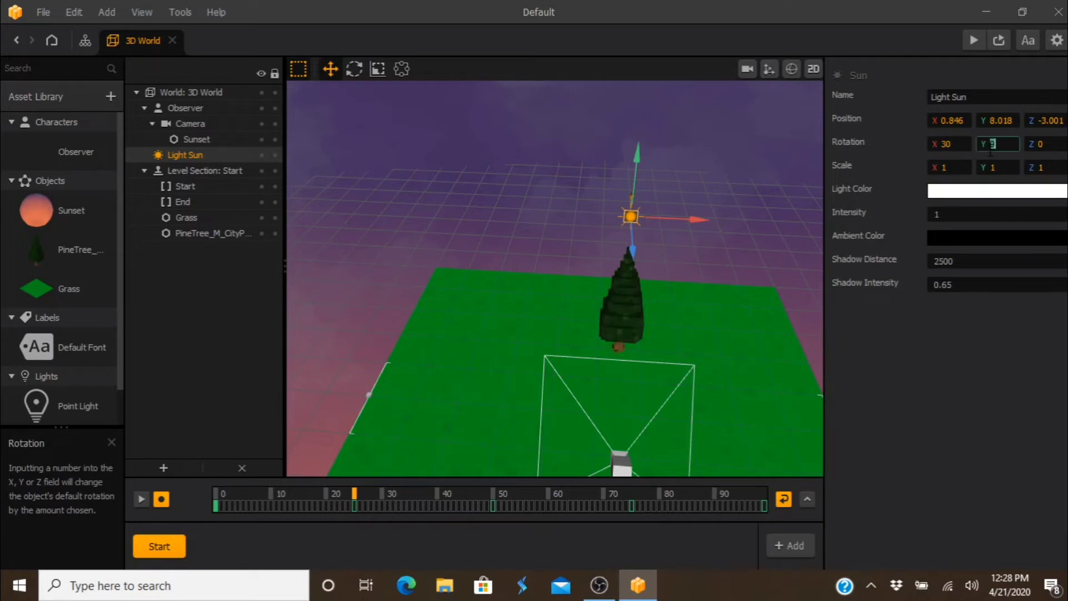
key("shift+Tab")
type("60")
key("Tab")
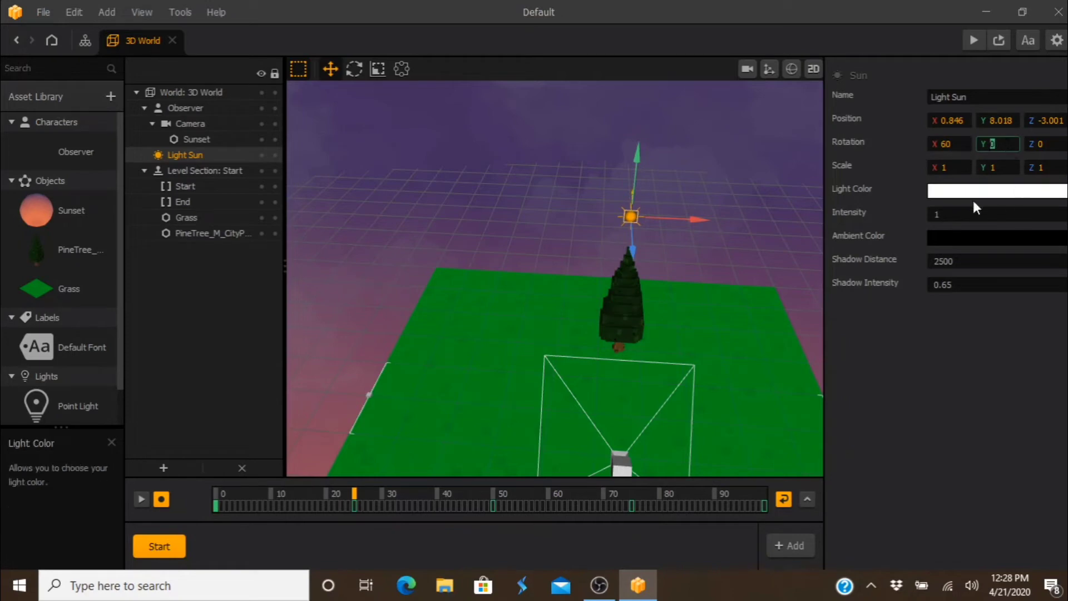
Rotate the Light Sun about its X axis at frame 25, and set its rotation to X -90 and Y 0.
left_click(354, 69)
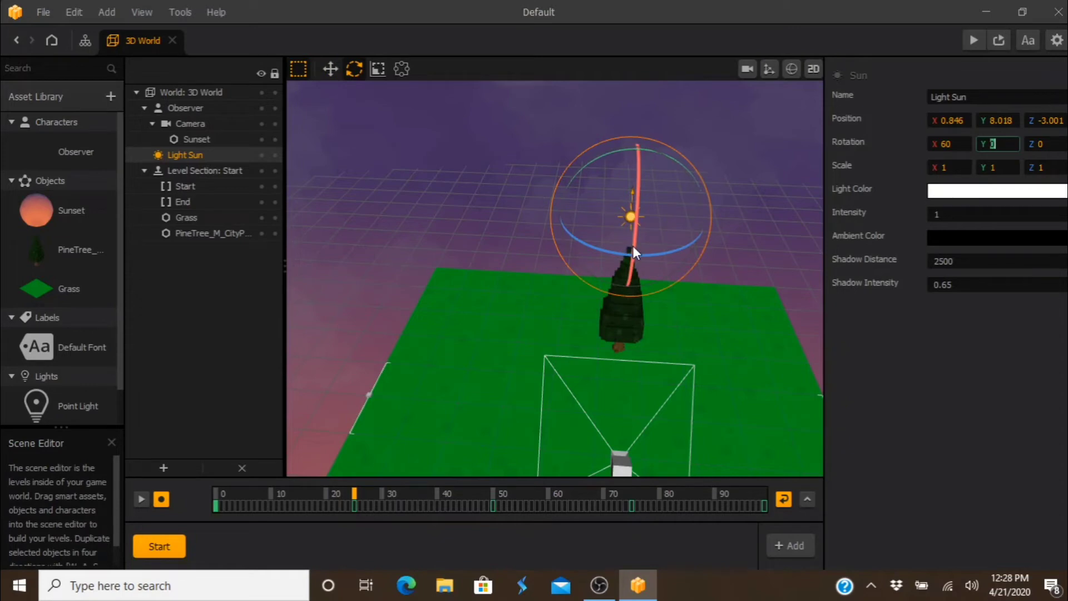
left_click_drag(633, 246, 644, 1)
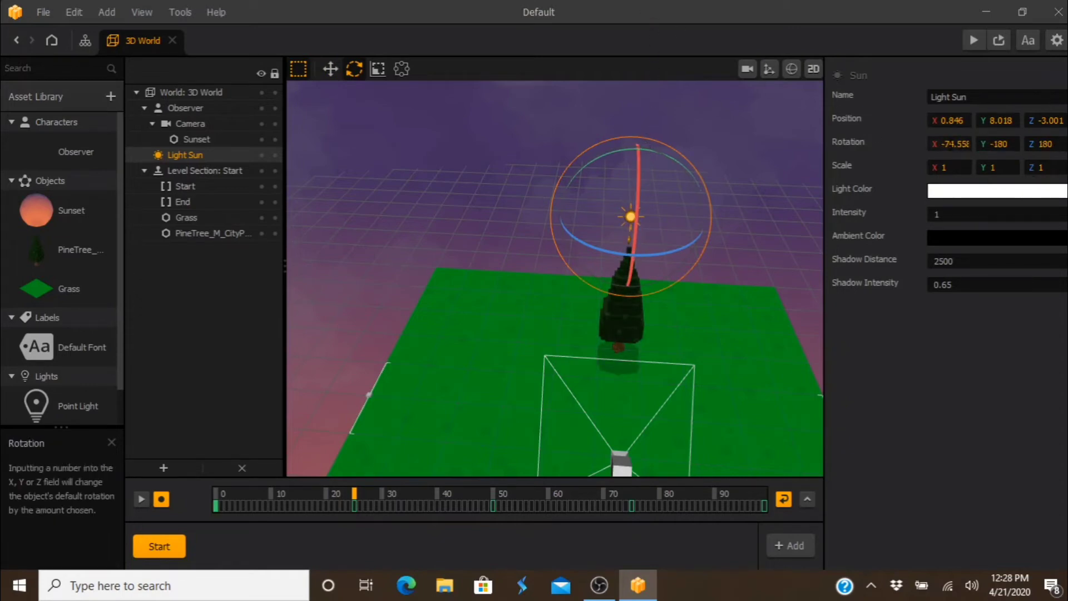
left_click_drag(942, 143, 987, 140)
type("-90")
key("Tab")
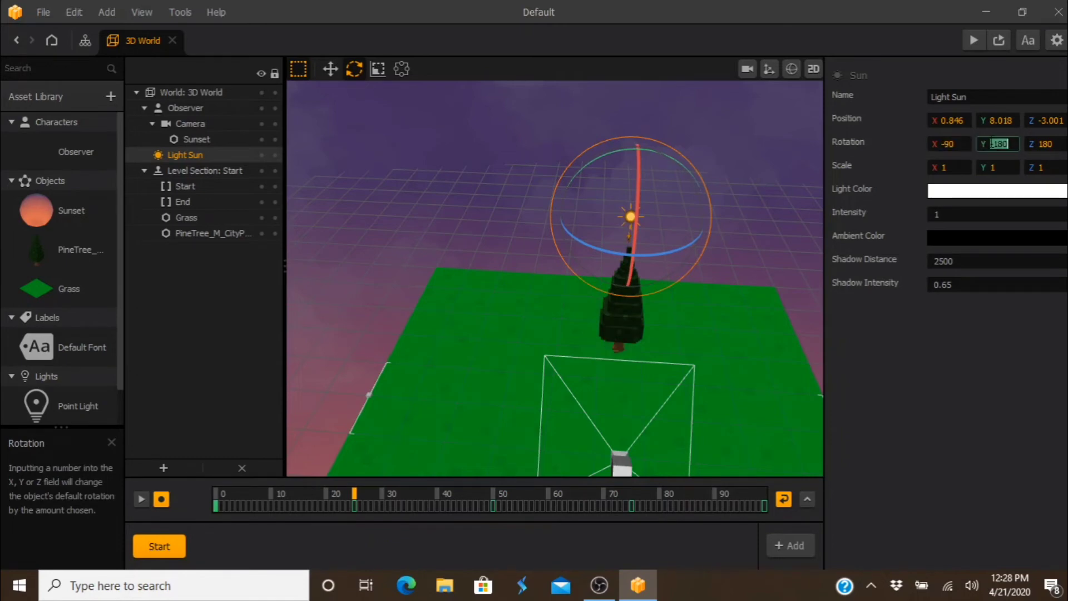
type("0")
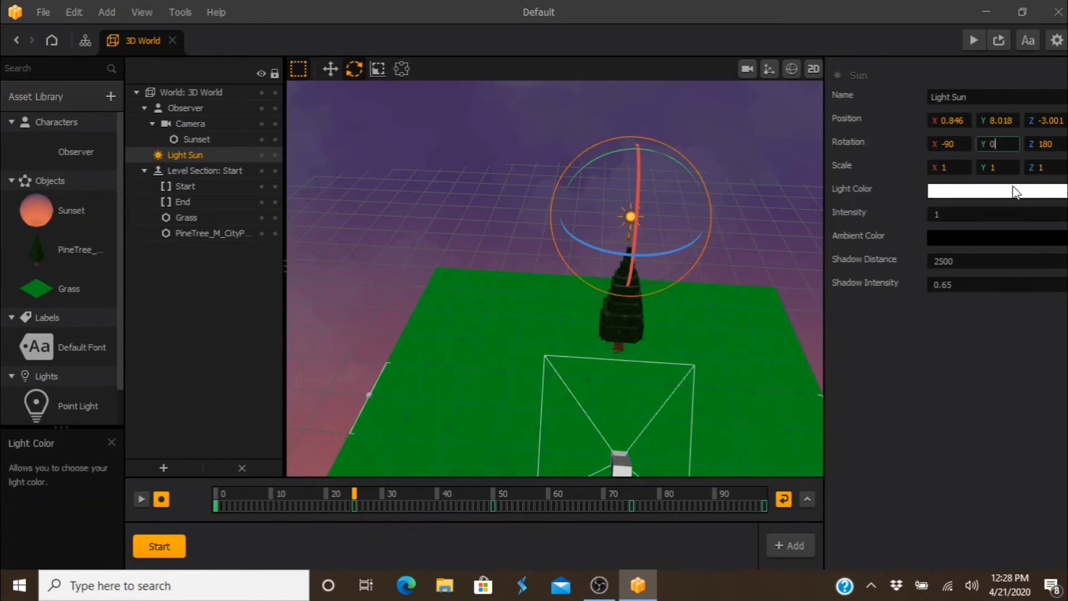
Set the Light Sun's X rotation to -180 at frame 50.
left_click(493, 495)
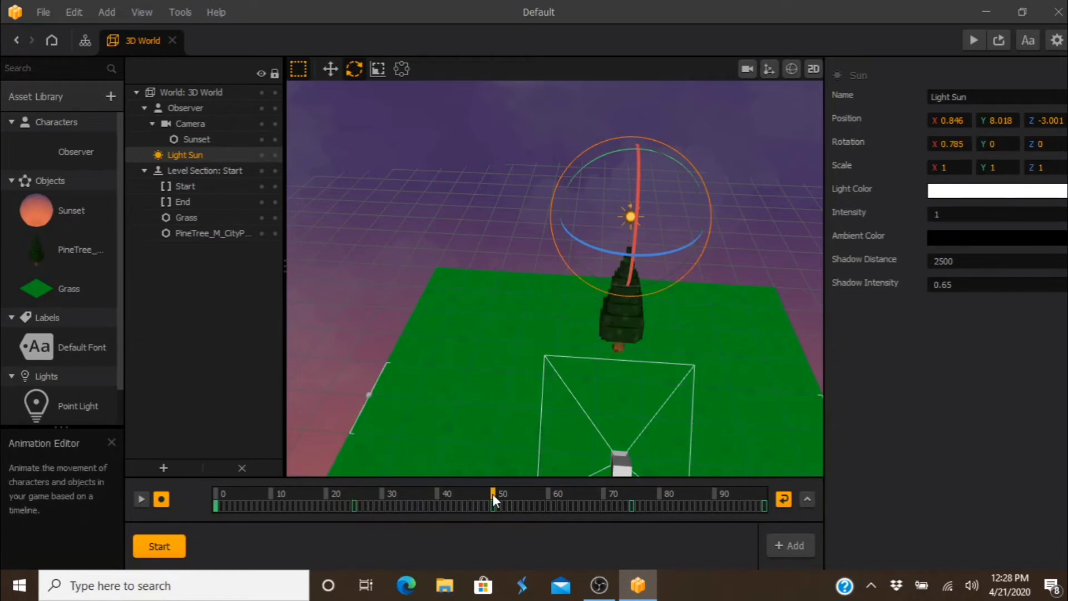
double_click(954, 144)
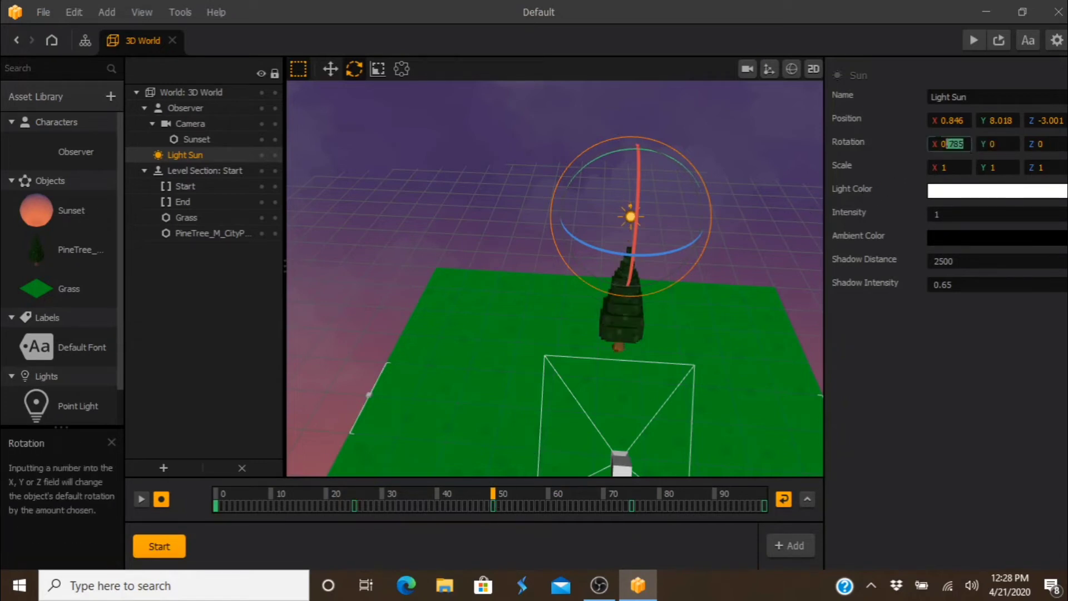
left_click_drag(945, 144, 916, 145)
key("BackSpace")
type("-180")
key("Tab")
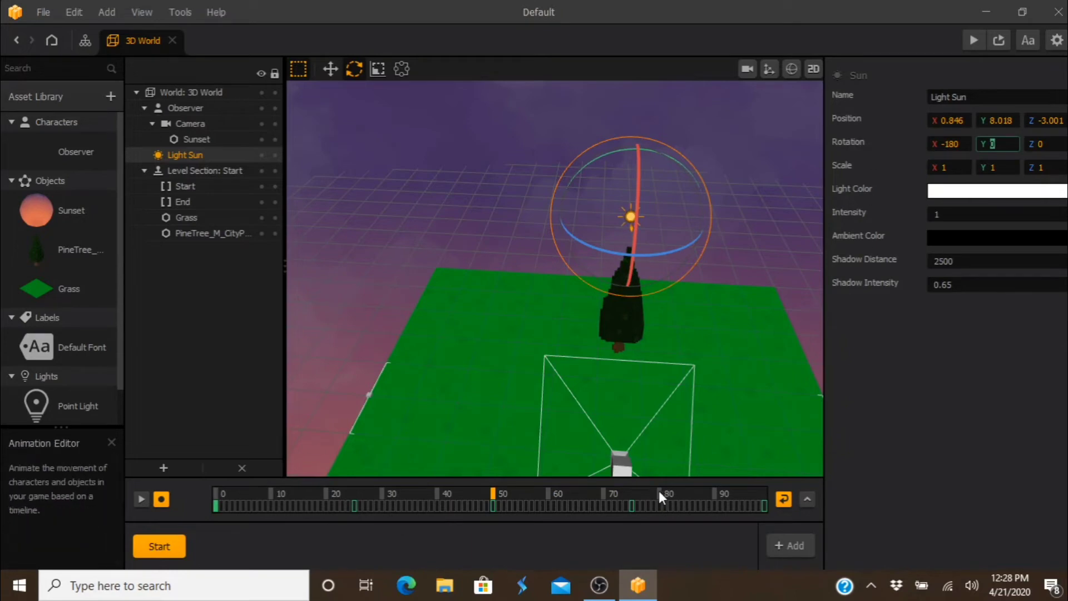
Set the Light Sun's X rotation to 90 at frame 75.
left_click(632, 489)
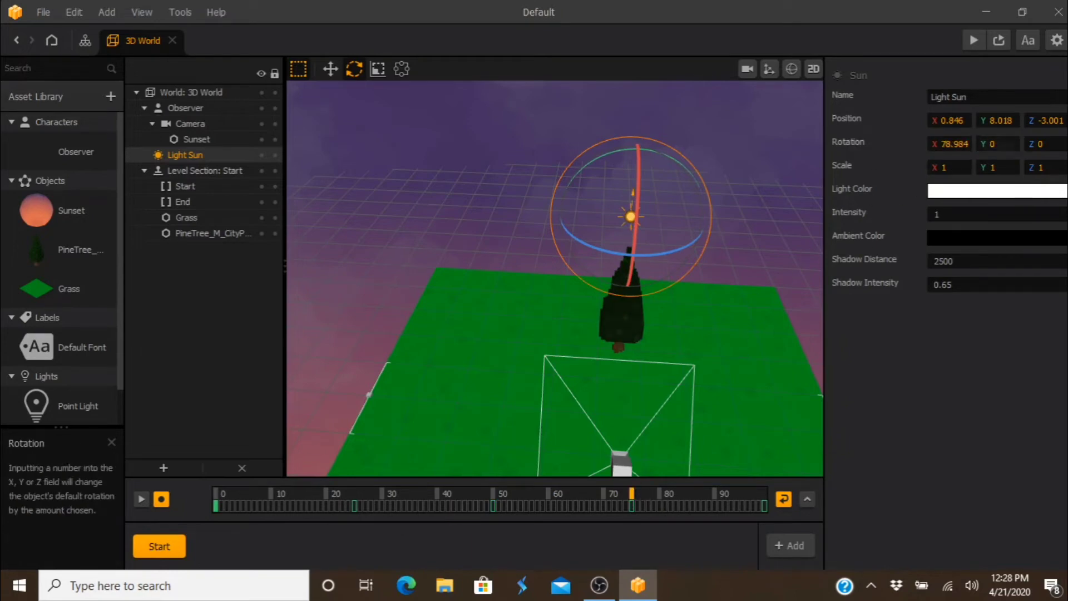
left_click(968, 143)
left_click_drag(968, 144, 921, 143)
type("90")
key("Tab")
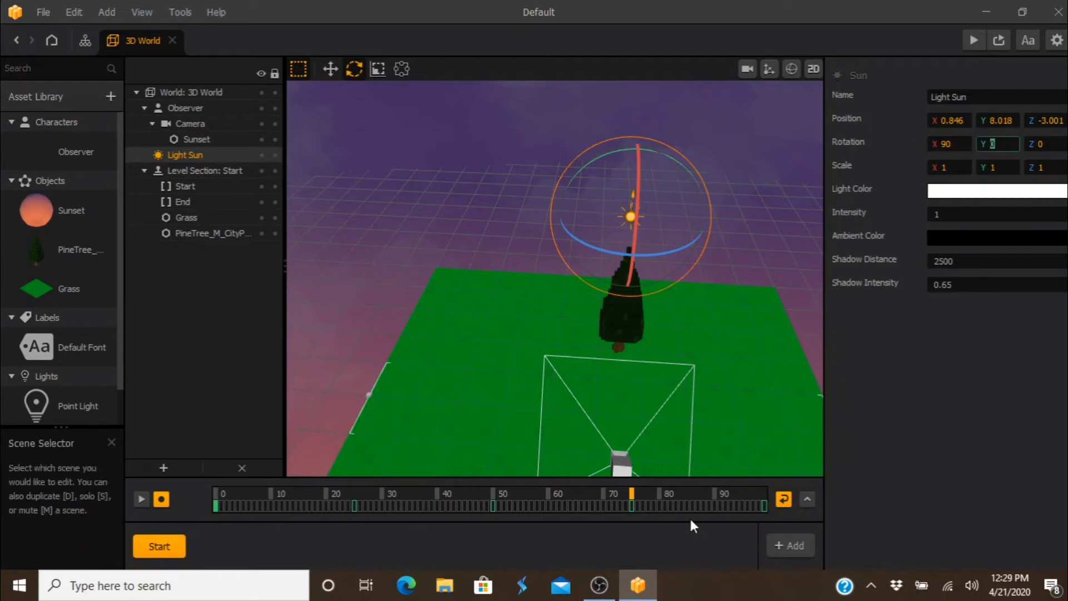
Set the Light Sun's X rotation to 0 at the last frame and play back the animation.
left_click(763, 494)
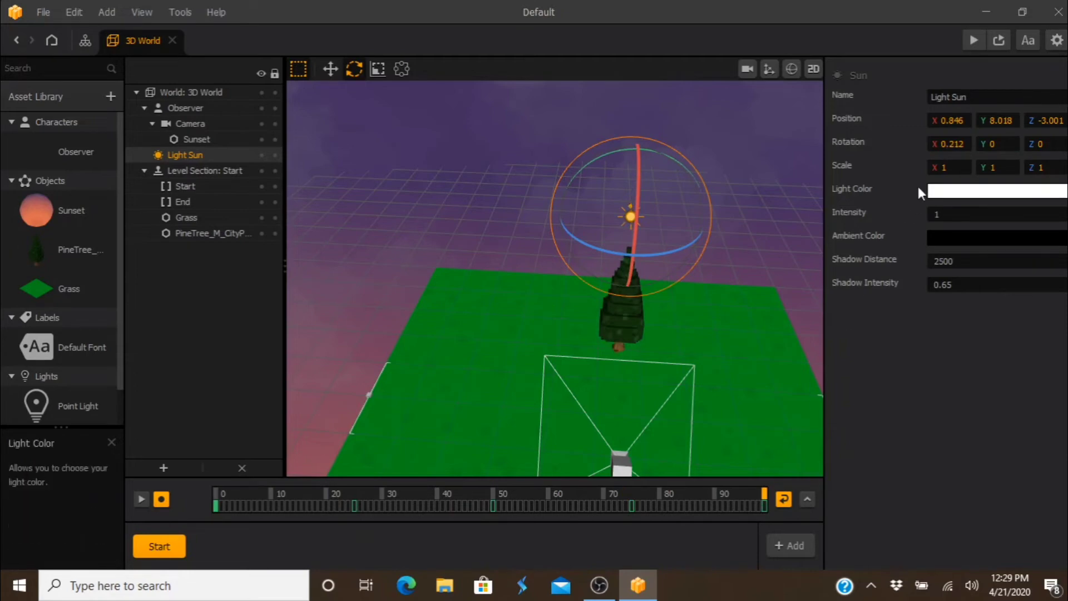
left_click(966, 144)
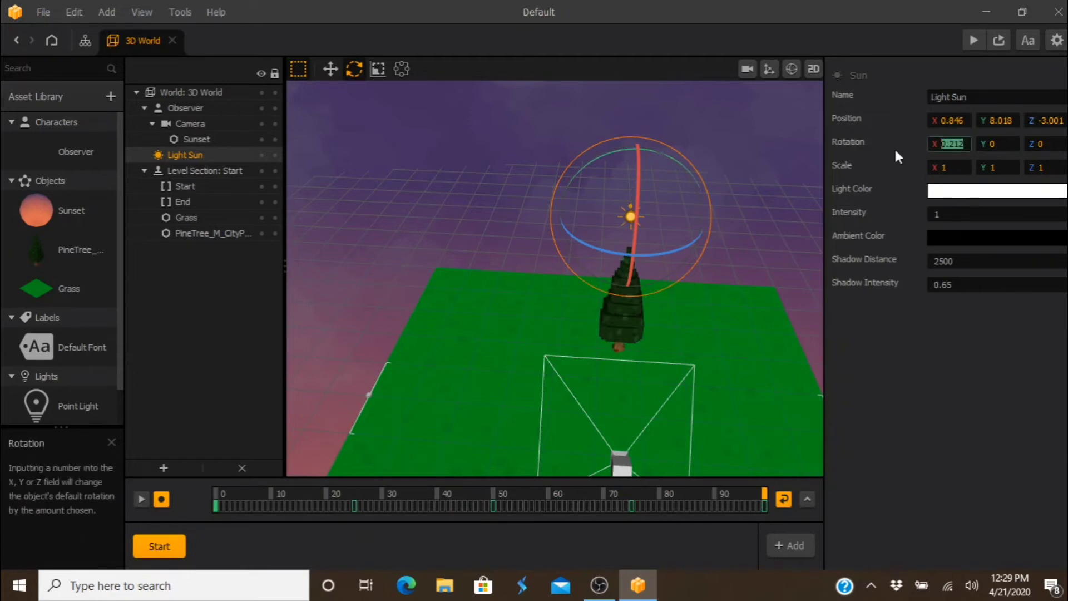
type("0")
key("Tab")
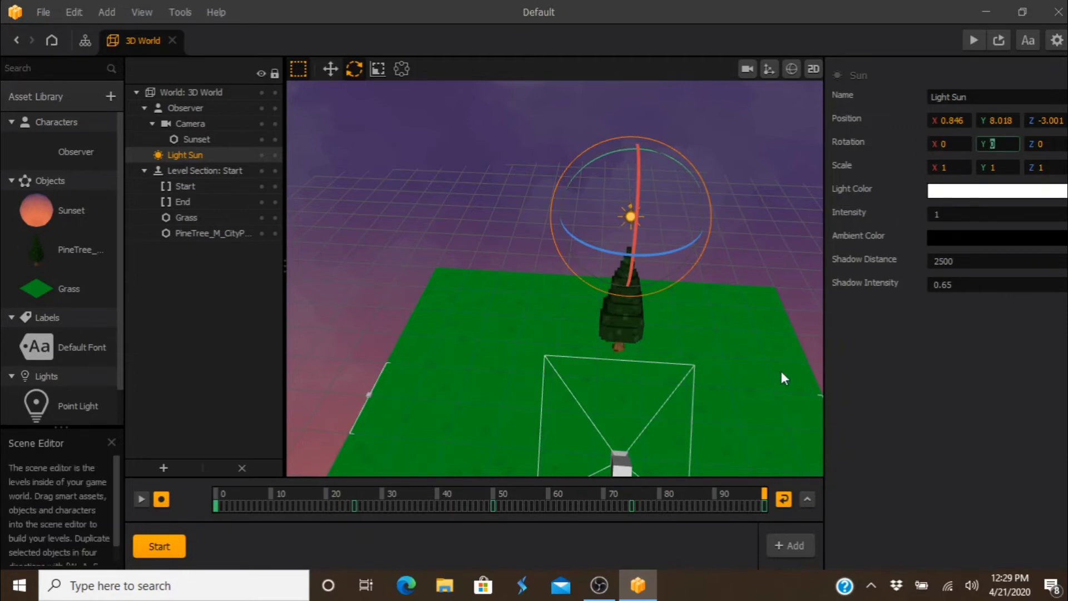
left_click(139, 499)
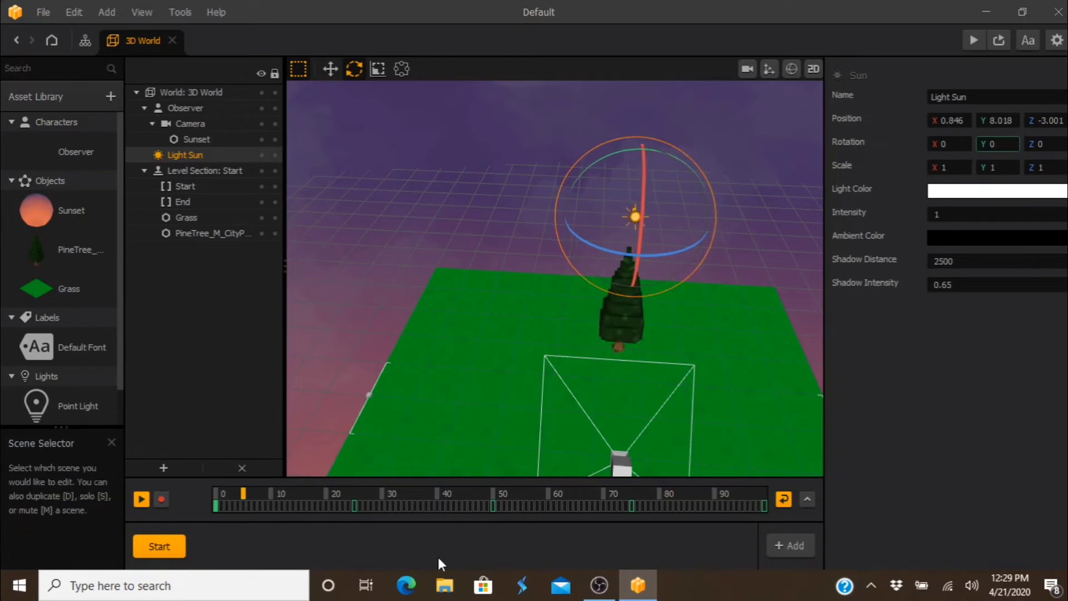
left_click(142, 499)
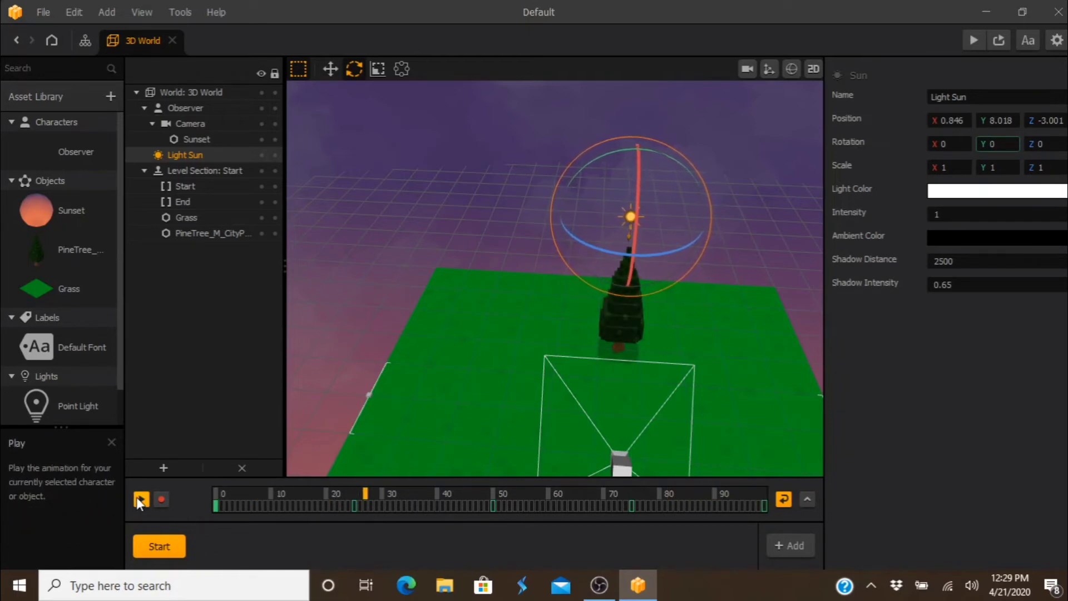
Record an X rotation of -270 for the Light Sun at frame 75 and play back the animation.
left_click(633, 492)
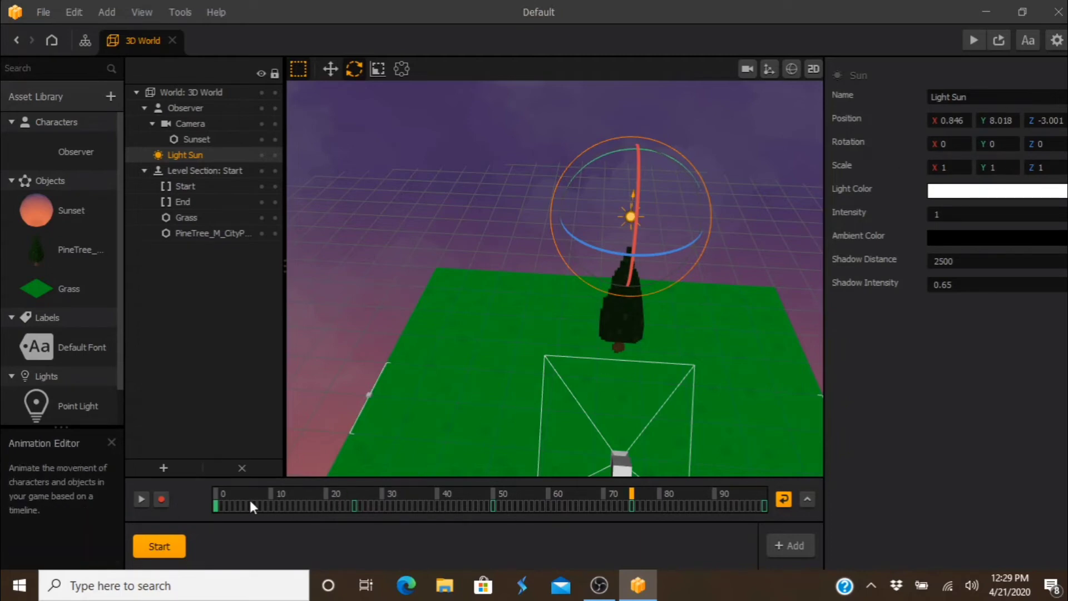
left_click(161, 499)
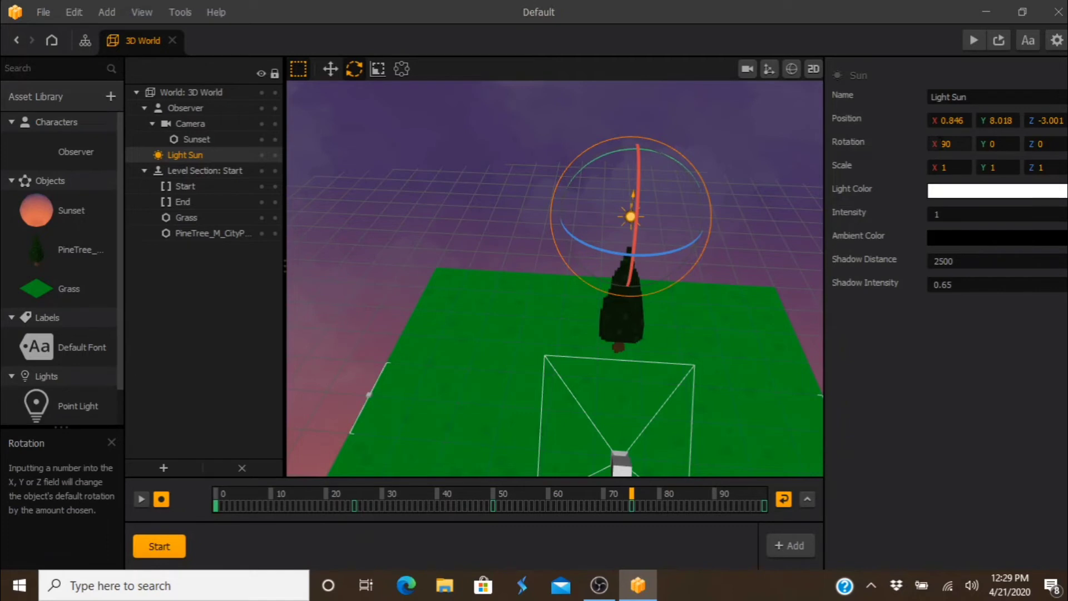
left_click(942, 144)
key("Delete")
key("Delete")
type("-270")
key("Tab")
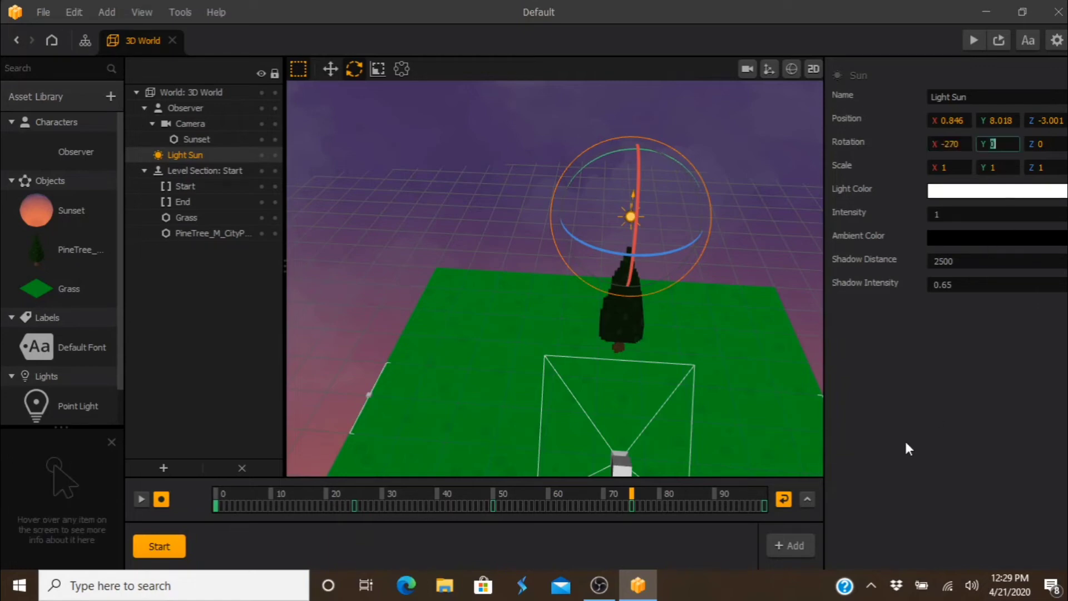
left_click(142, 499)
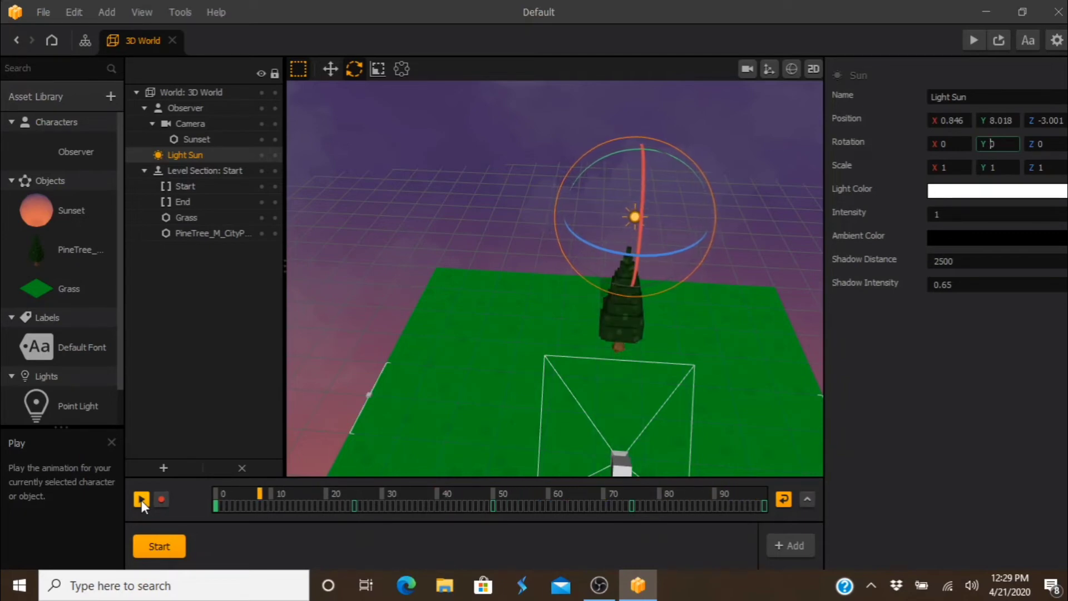
left_click(142, 500)
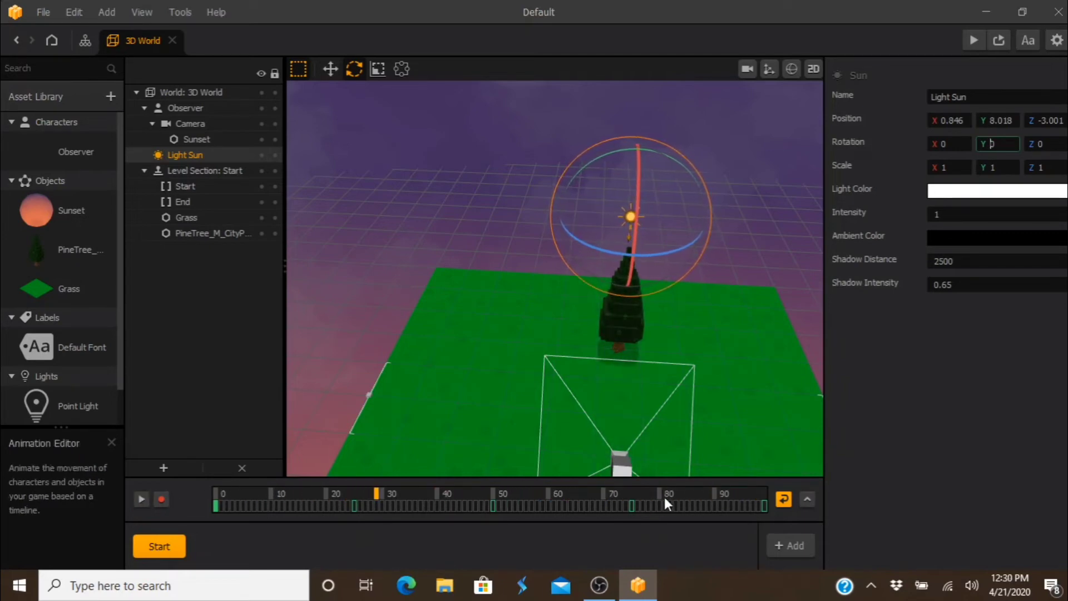
Try an X rotation of -1 on the Light Sun at the last frame with keyframe recording on.
left_click(763, 494)
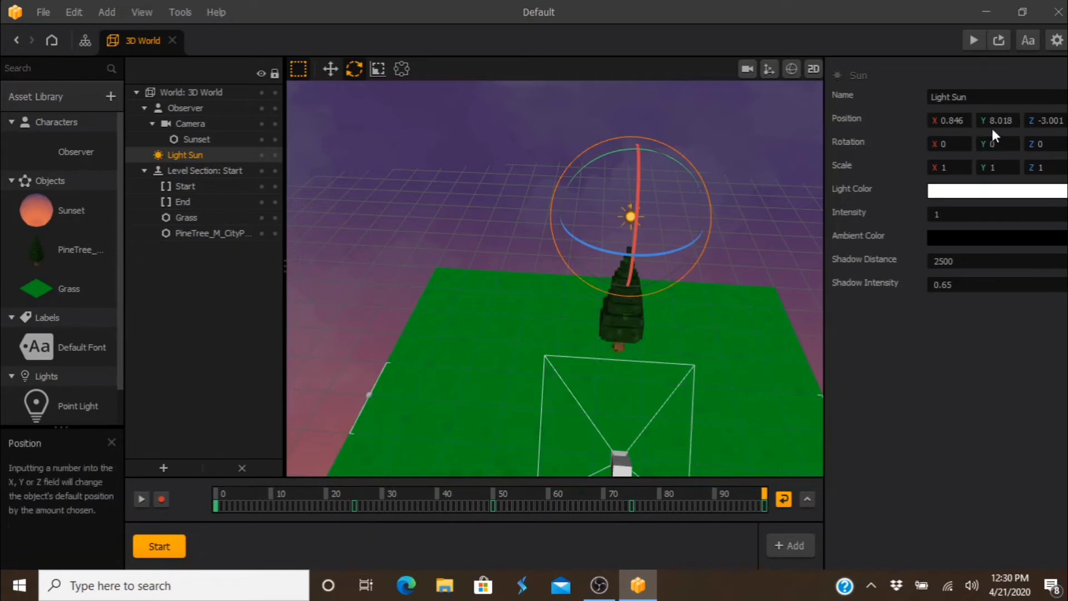
left_click(949, 144)
type("-1")
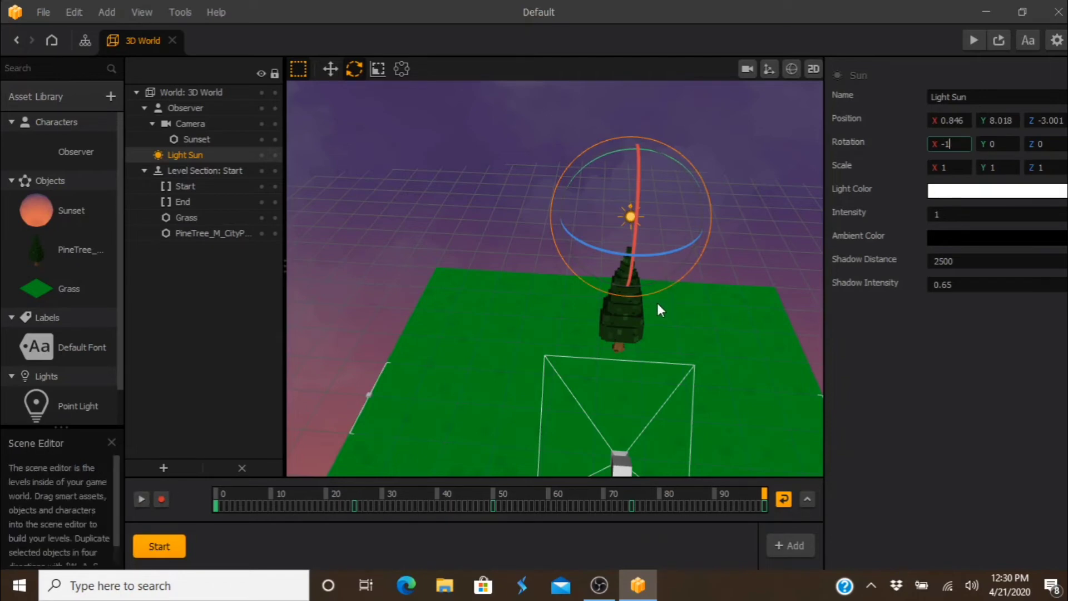
left_click(162, 499)
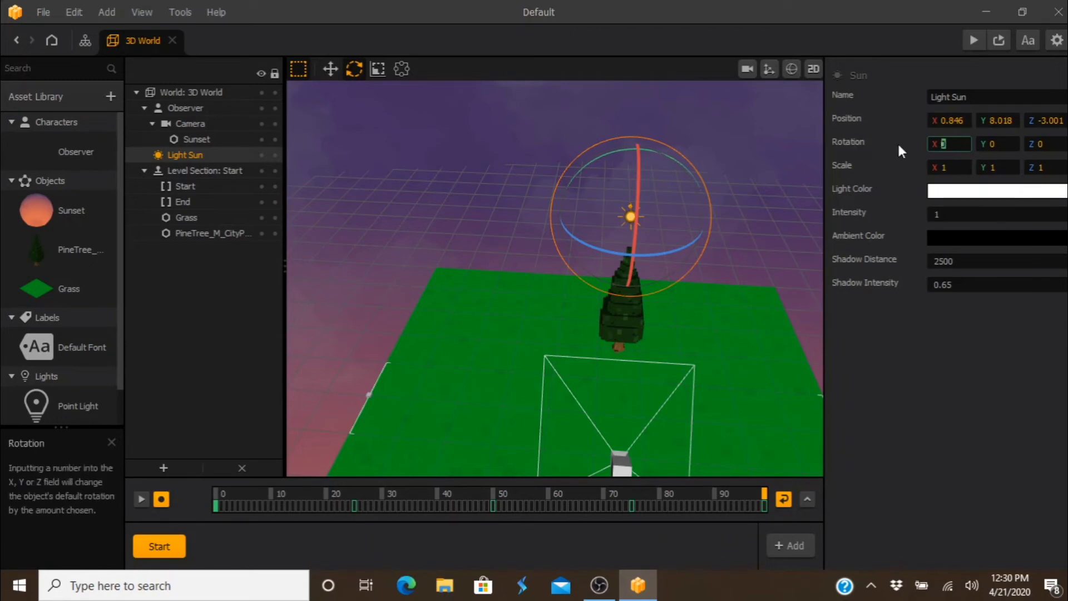
type("-1")
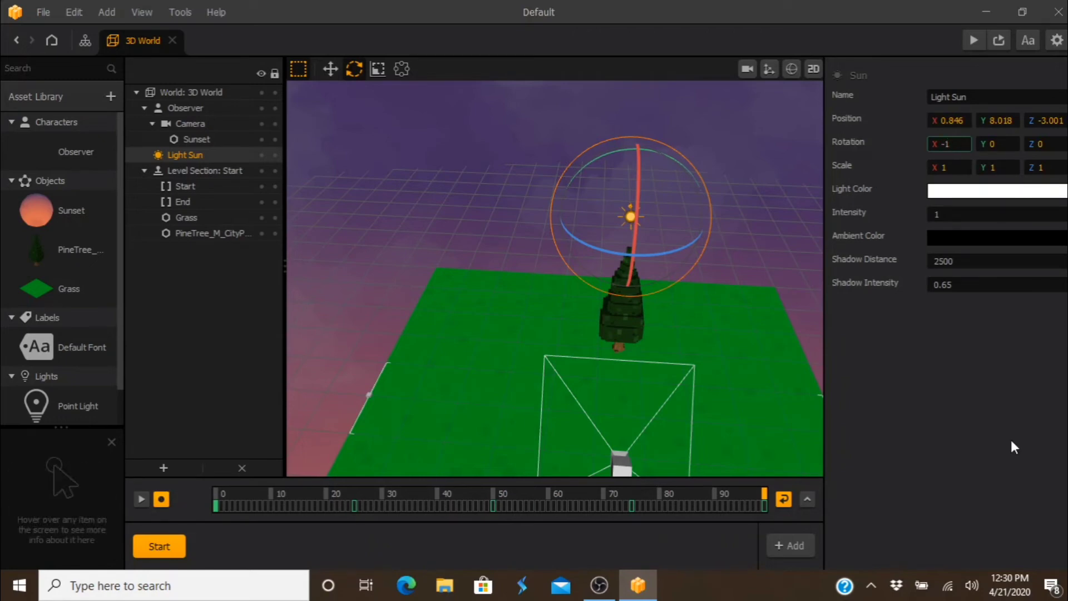
left_click(997, 416)
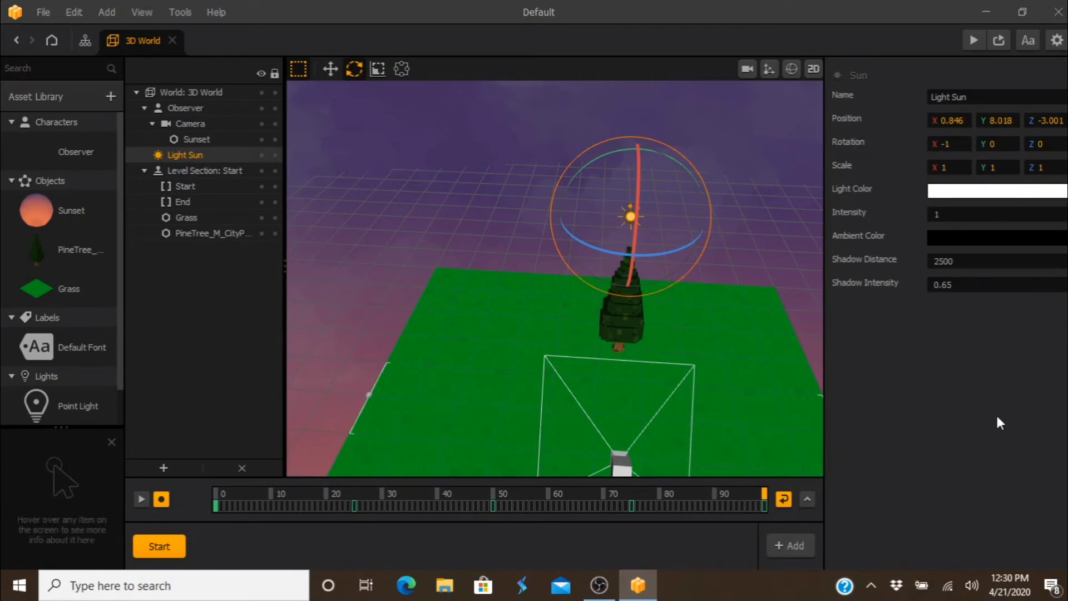
Check the Light Sun's rotation at frames 75, 50, 25 and 0, and play back the animation.
left_click(632, 491)
left_click(494, 490)
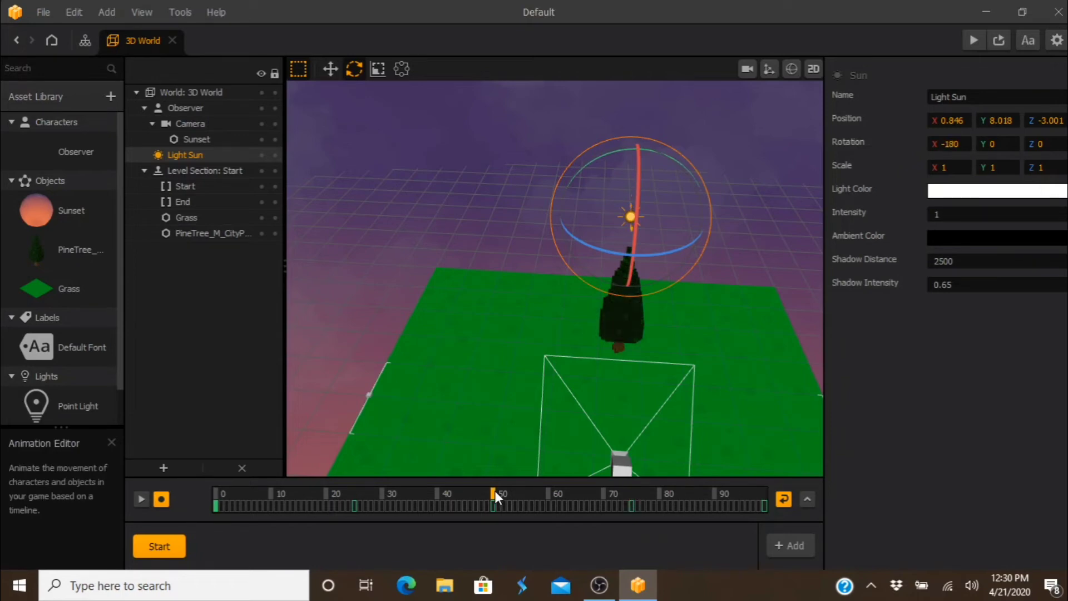
left_click(355, 488)
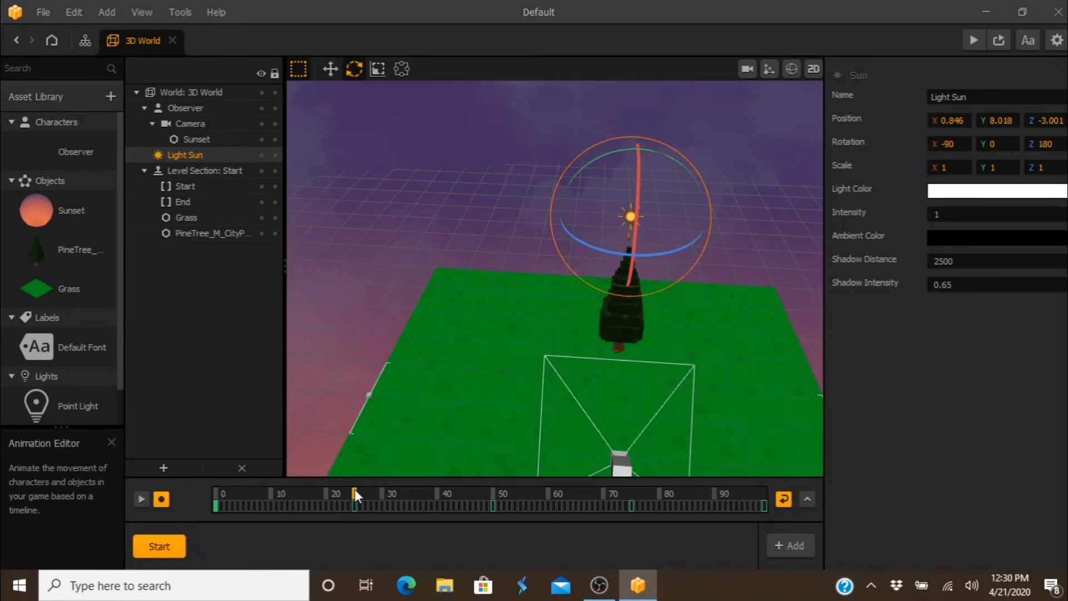
left_click(217, 494)
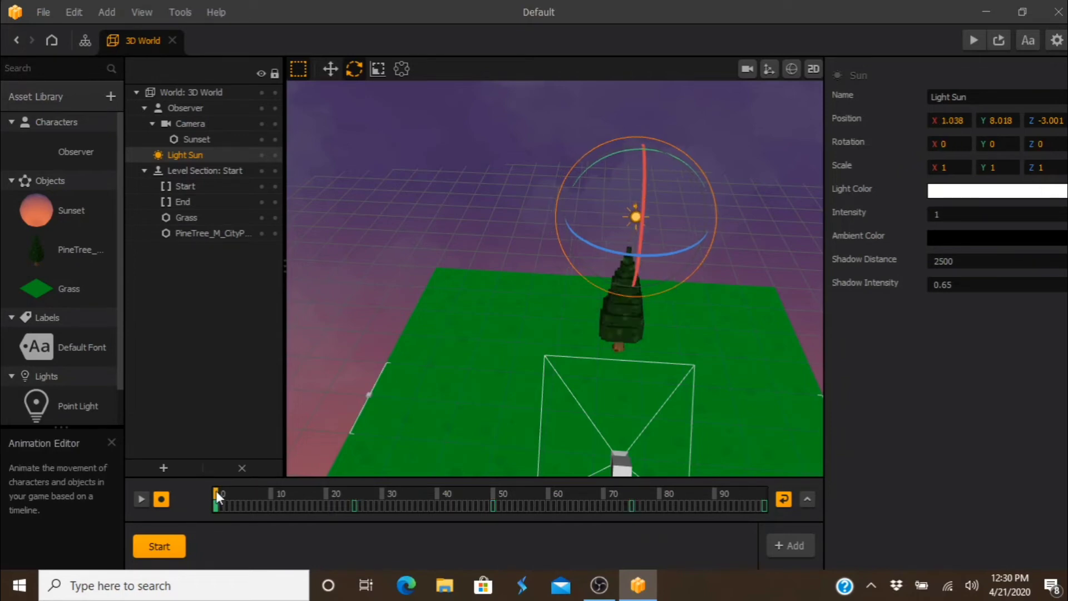
left_click(148, 497)
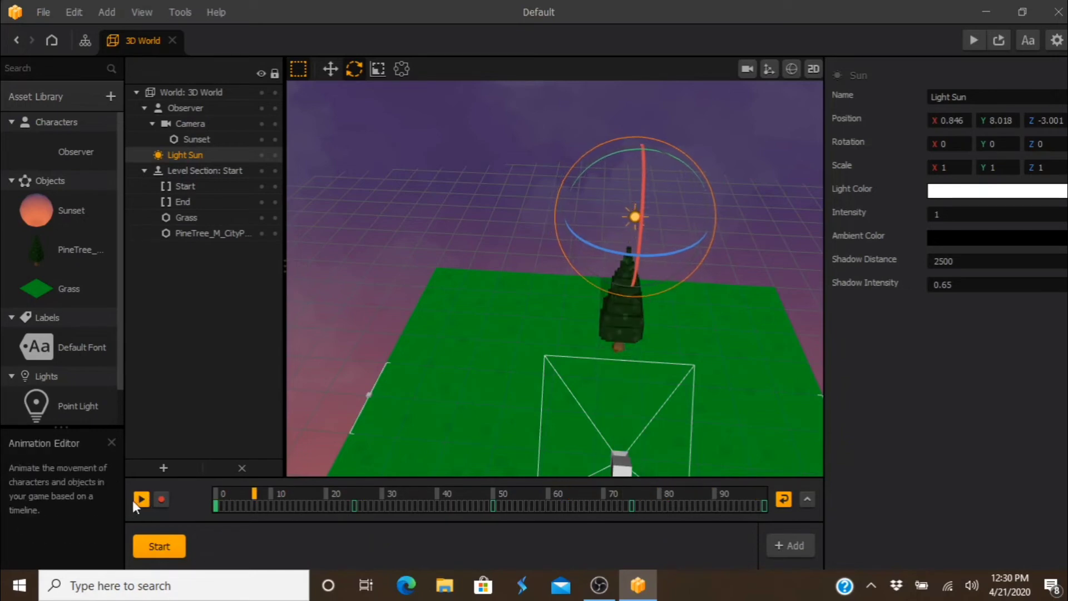
left_click(141, 499)
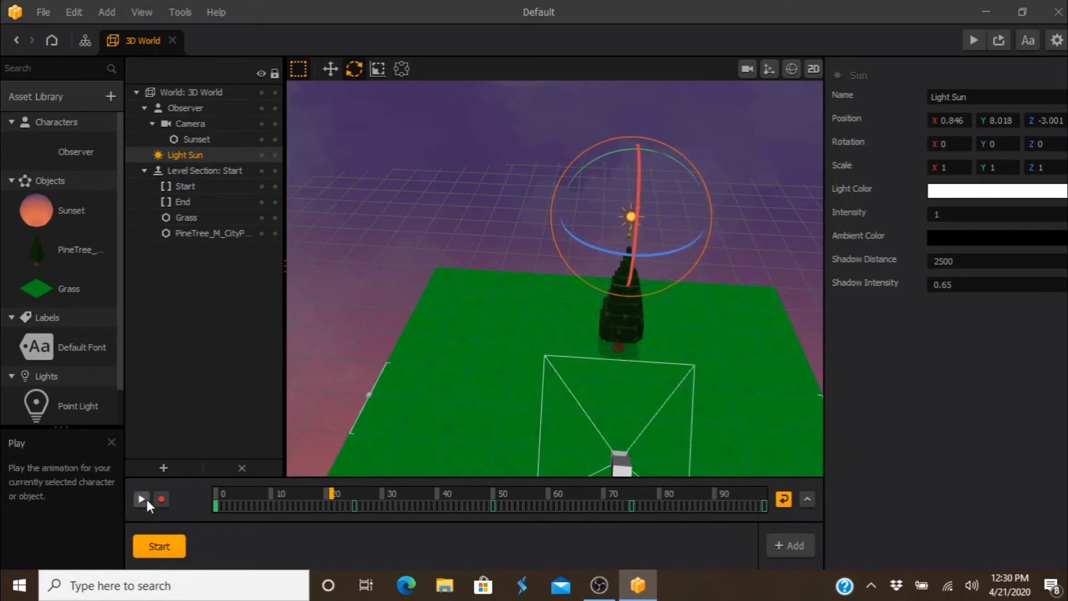
Record an X rotation of -360 for the Light Sun at the last frame.
left_click(765, 494)
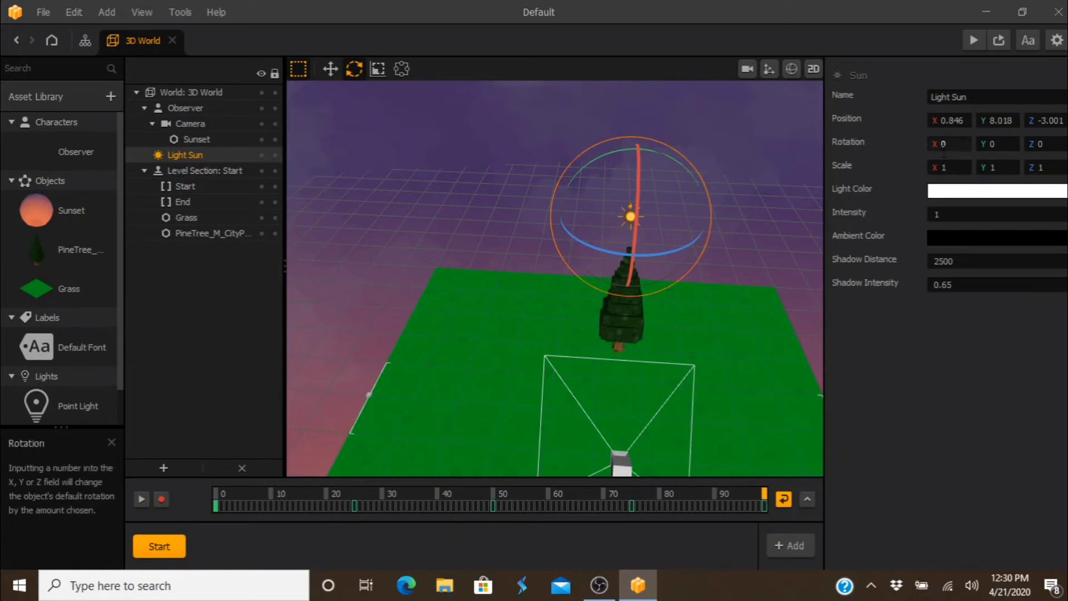
left_click(962, 144)
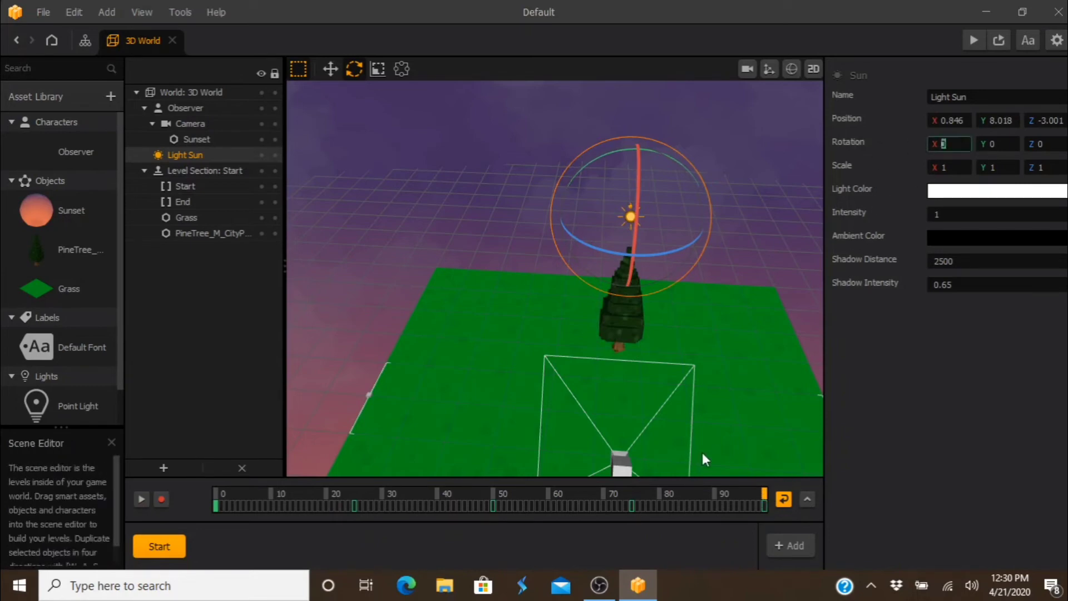
left_click(161, 499)
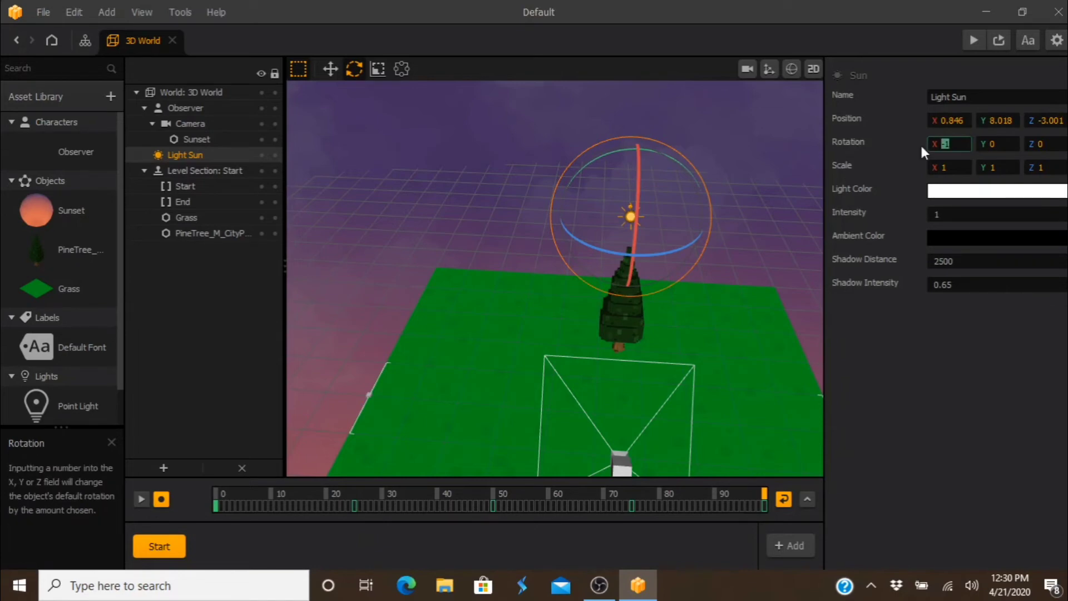
type("-360")
left_click(949, 360)
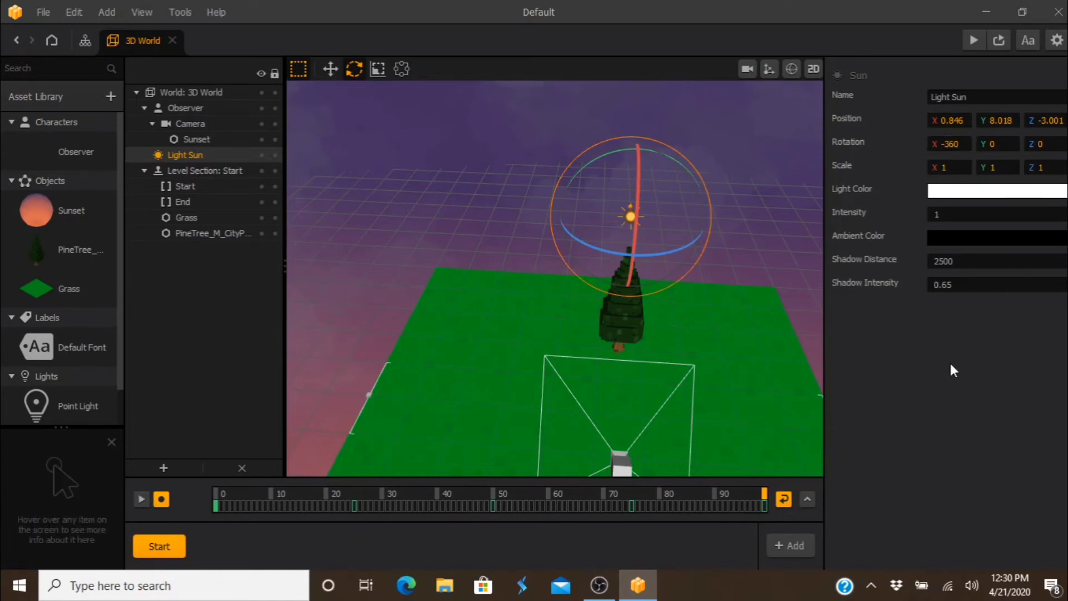
Stop keyframe recording, play back the sun animation, and view the game preview before closing it.
left_click(165, 500)
left_click(141, 500)
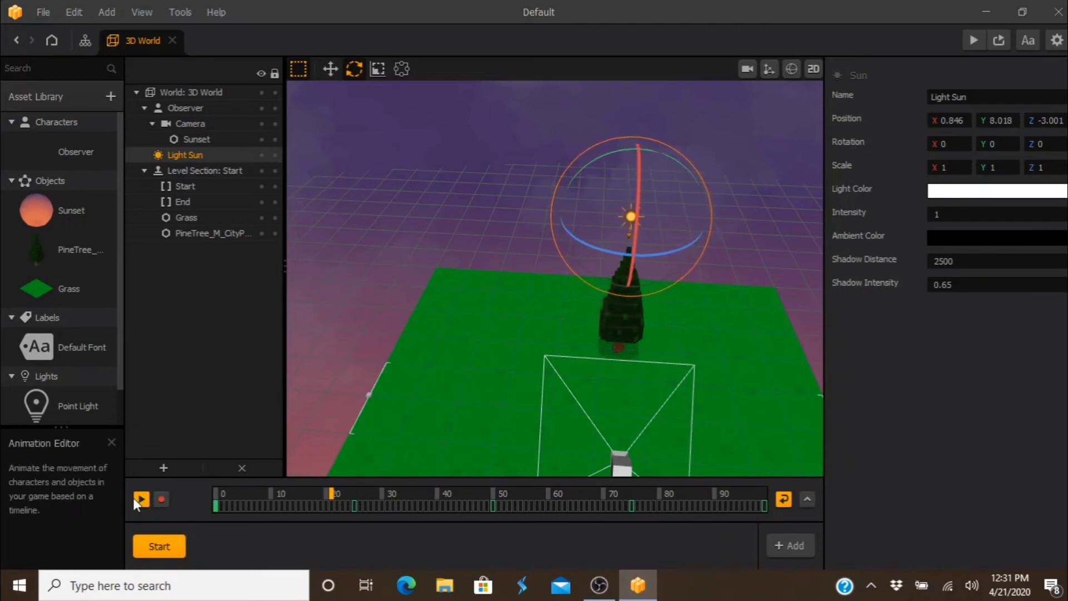
left_click(137, 498)
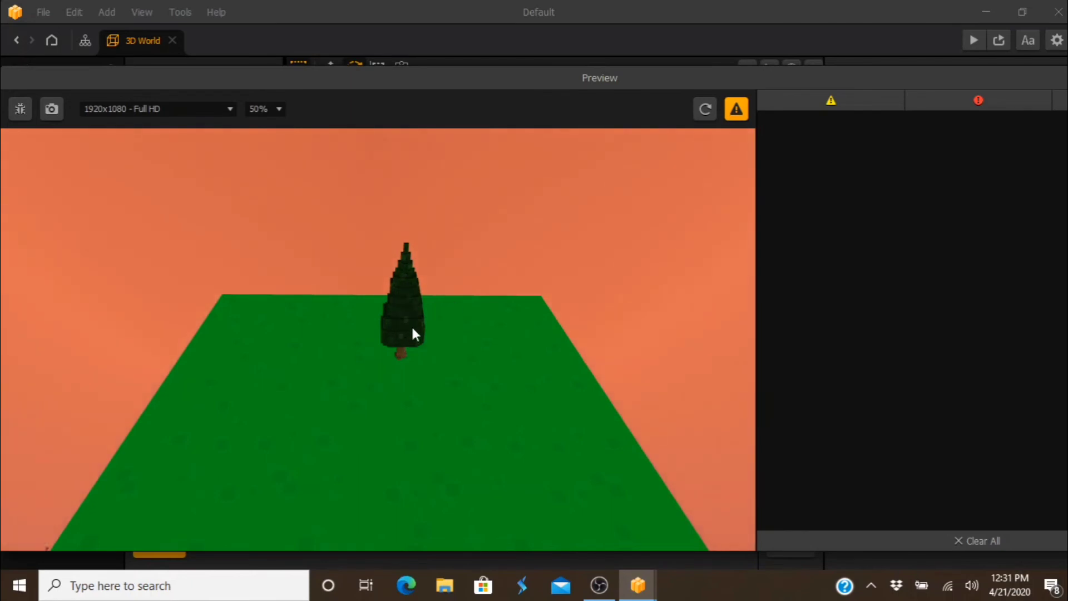
left_click_drag(909, 81, 676, 83)
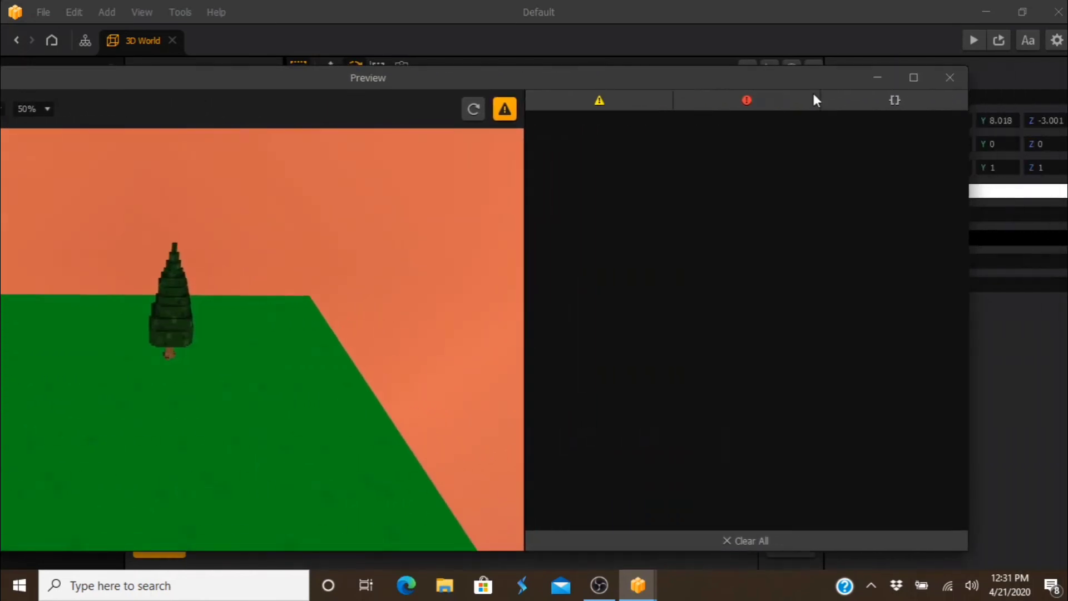
left_click(939, 82)
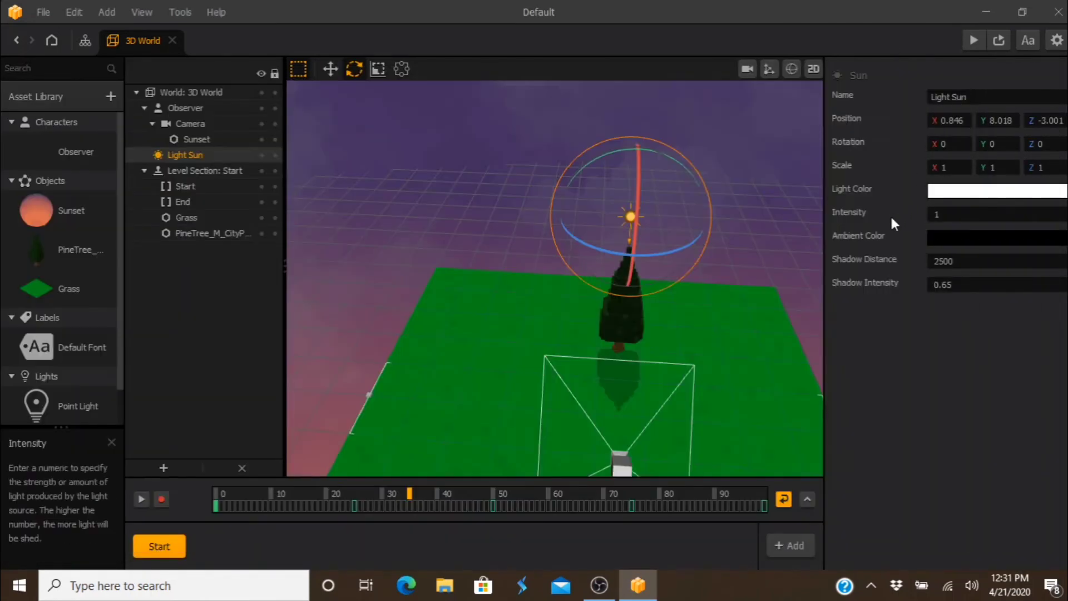
Change the Light Sun's light color to a muted brown, #826f53.
left_click(946, 198)
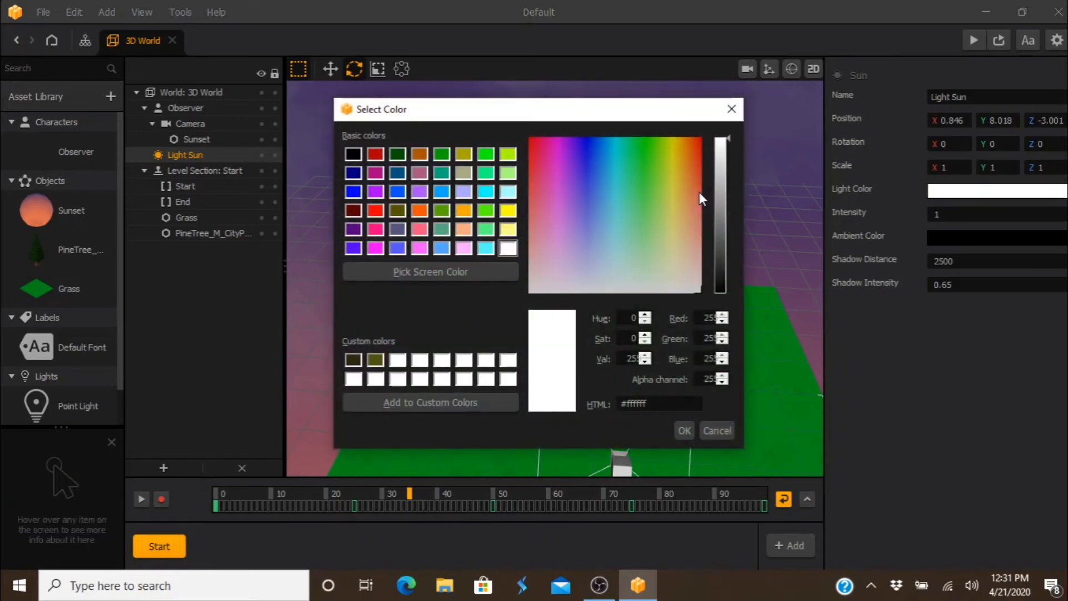
left_click(696, 185)
left_click_drag(695, 185, 723, 214)
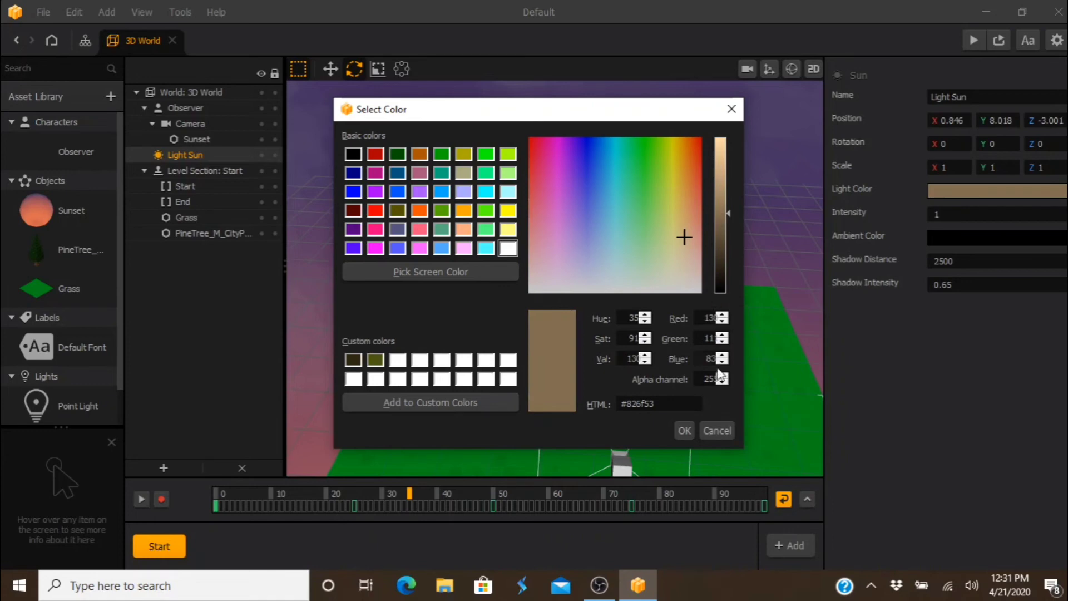
left_click(685, 430)
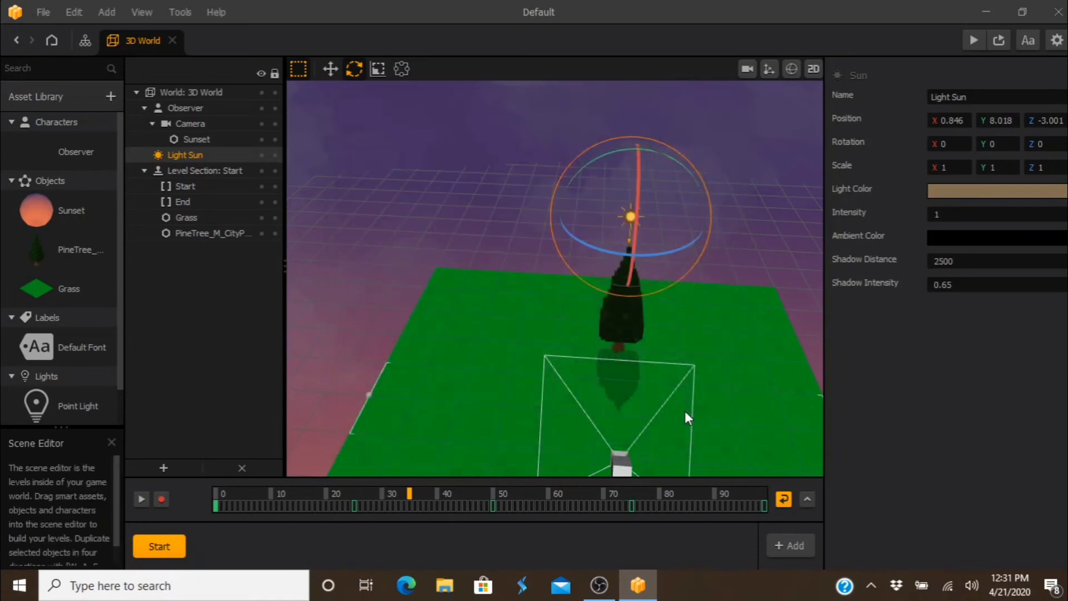
Preview the game with the new light color and close the preview window.
left_click(999, 41)
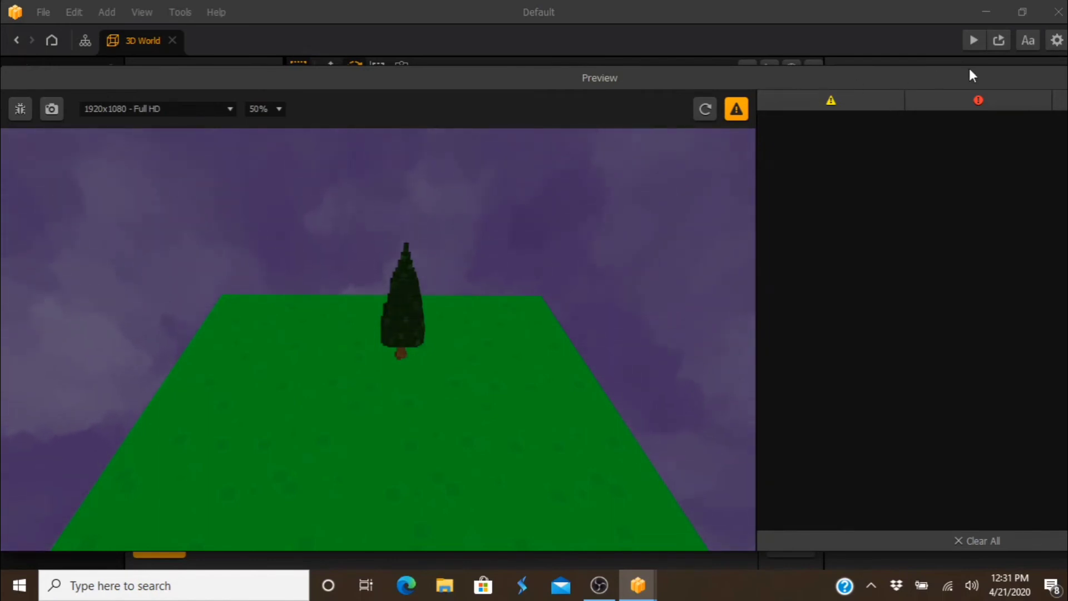
left_click_drag(969, 72, 807, 73)
left_click(1033, 86)
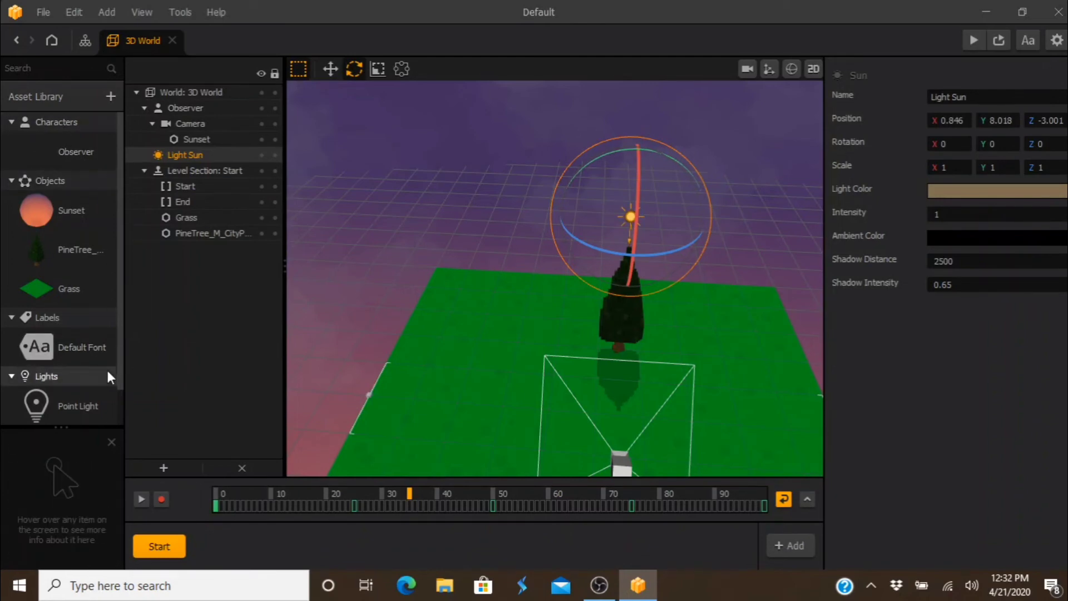
Add a Spot Light beside the pine tree, raise it to about Y 4.8, and rotate it to about -85 on X.
scroll(120, 361, "down", 1)
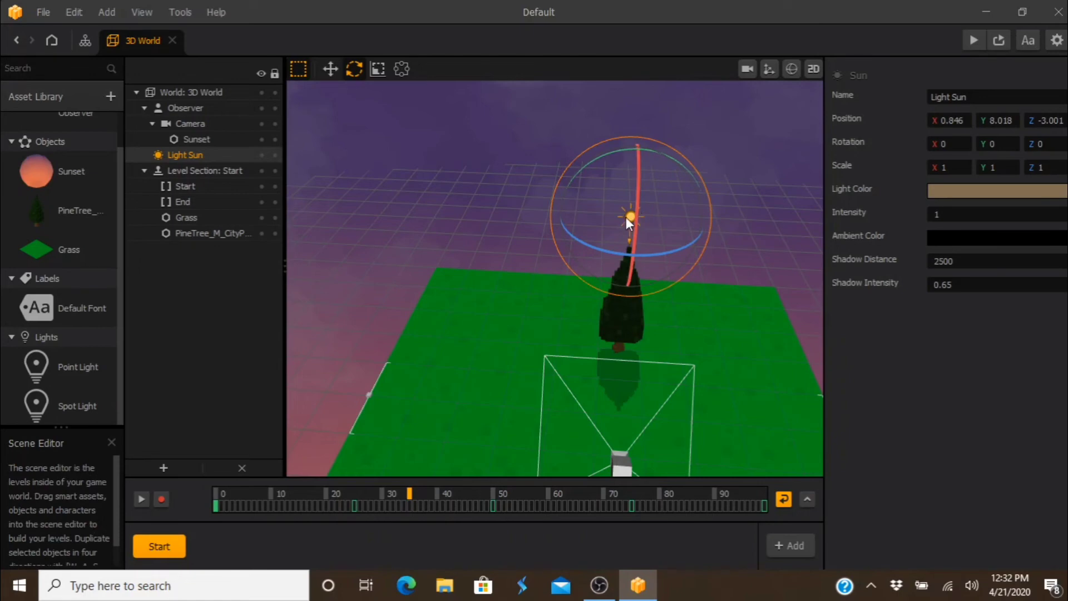
left_click_drag(37, 403, 189, 384)
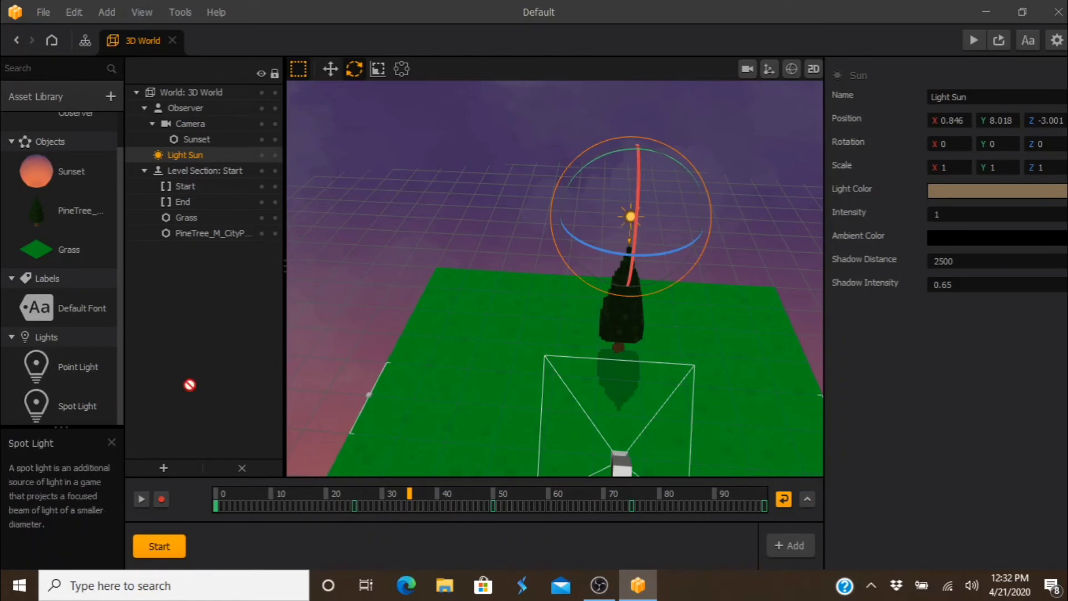
left_click_drag(448, 340, 448, 339)
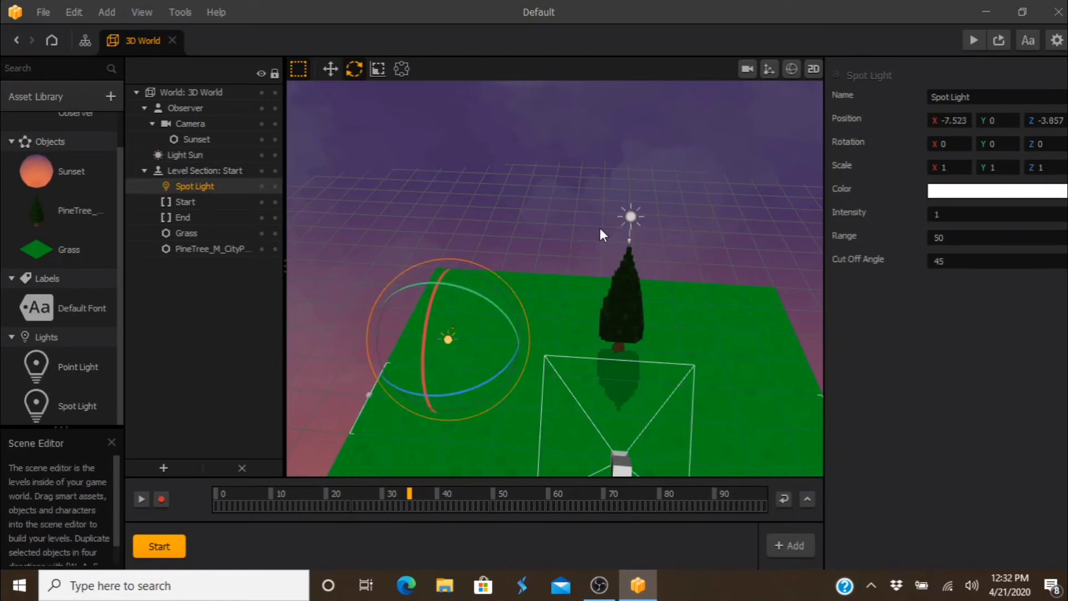
left_click(330, 69)
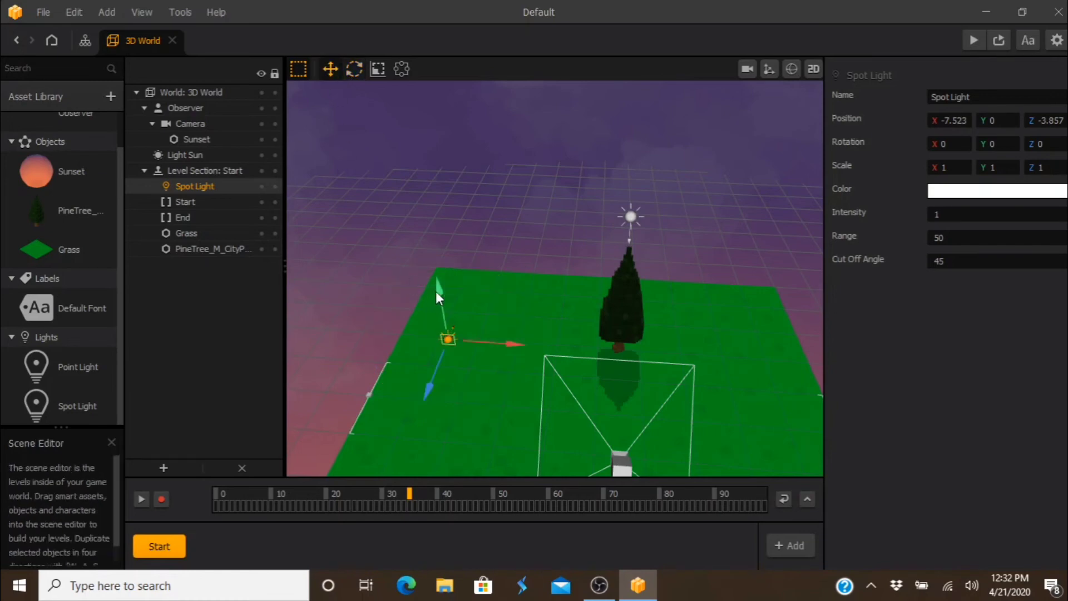
left_click_drag(437, 294, 415, 183)
left_click(352, 72)
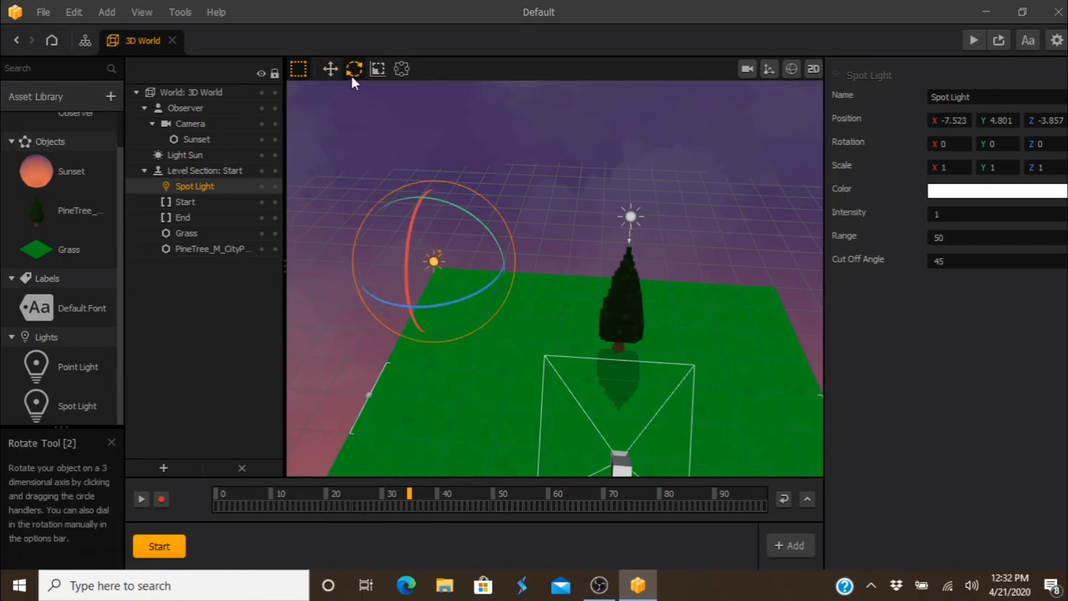
left_click_drag(406, 260, 446, 97)
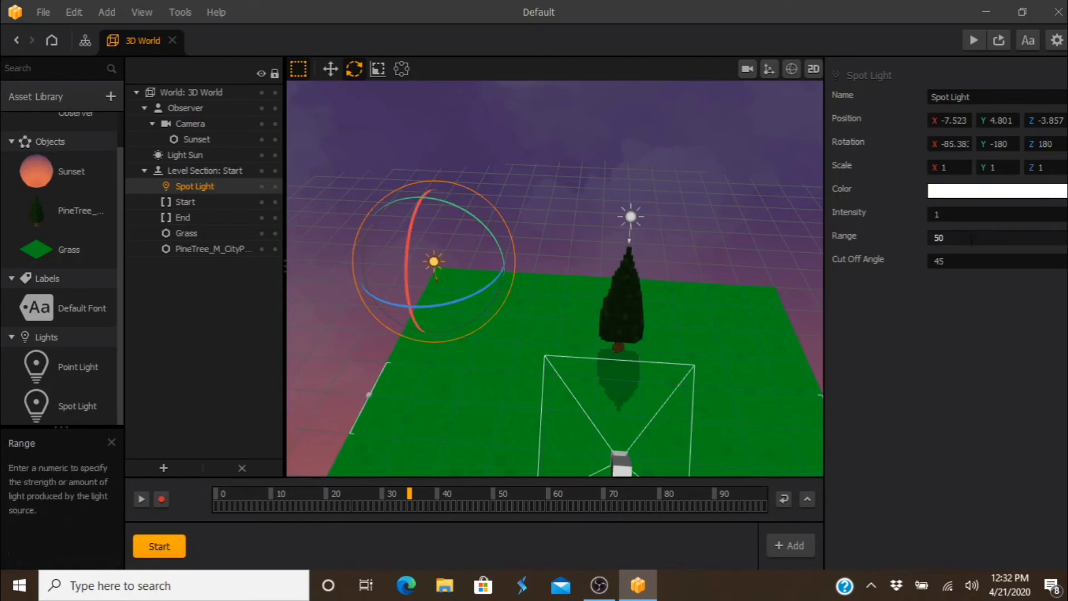
Set the Spot Light's range to 100.
left_click_drag(945, 238, 860, 224)
type("100")
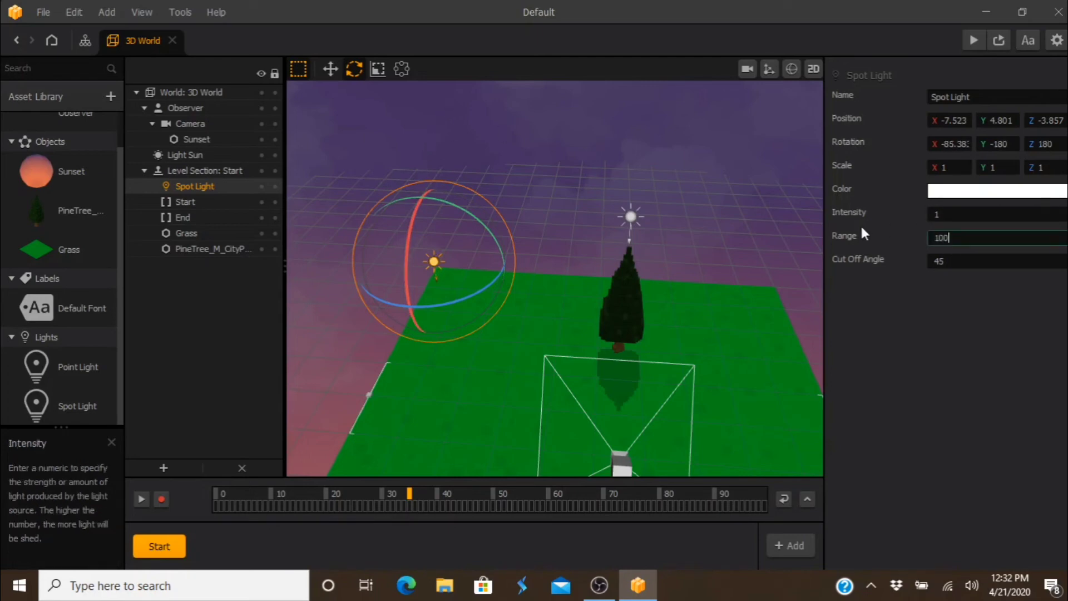
left_click(909, 287)
Move the Spot Light above the pine tree to about X 0.93, Y 7.56 and set its intensity to 50.
left_click(332, 69)
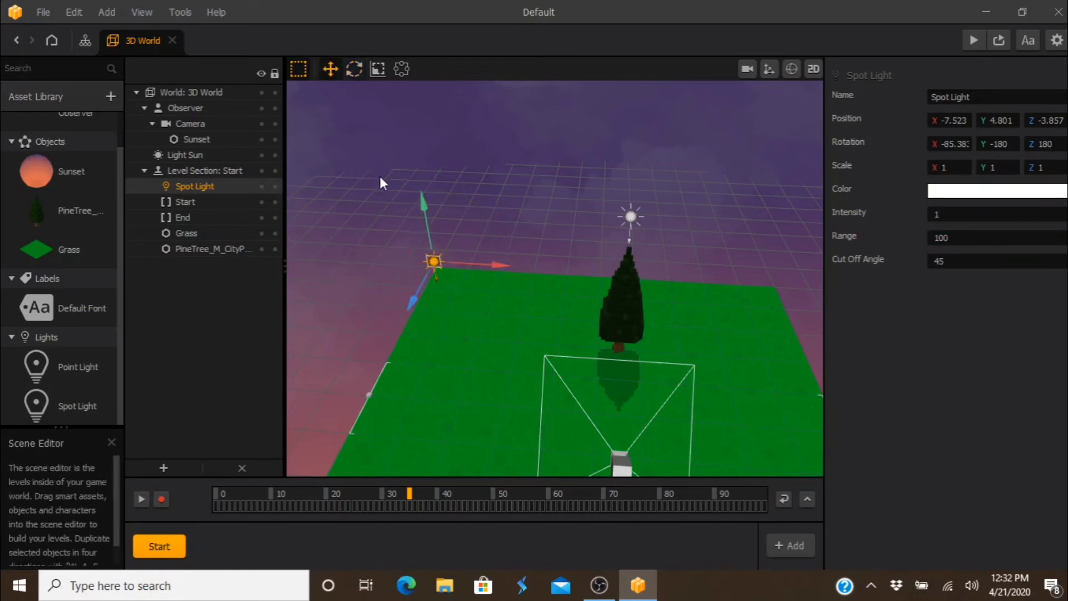
left_click_drag(427, 198, 437, 259)
left_click_drag(508, 318, 689, 324)
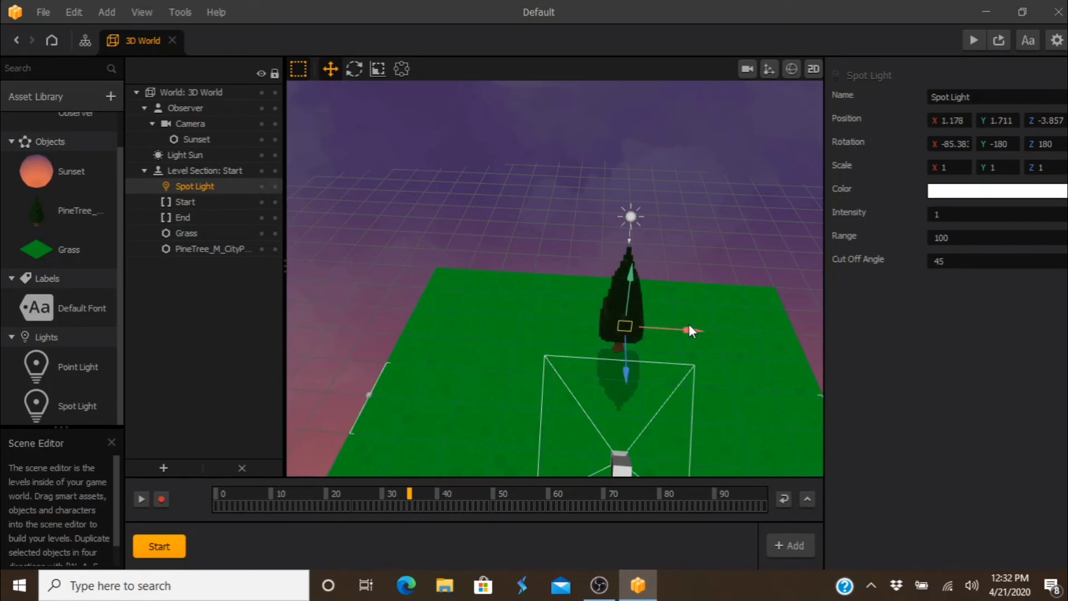
left_click_drag(625, 280, 650, 155)
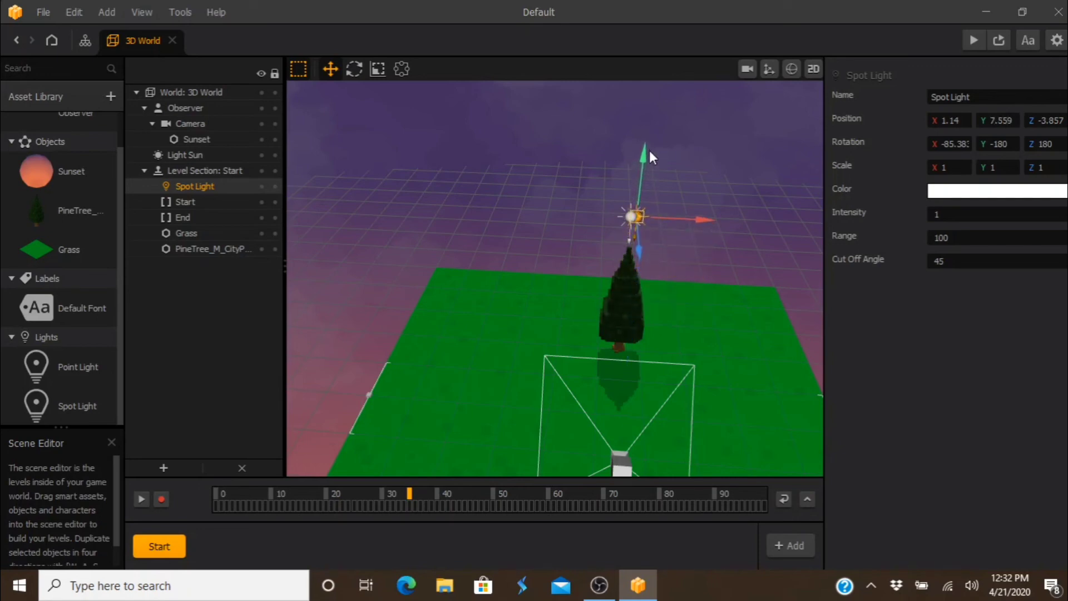
left_click_drag(699, 216, 693, 217)
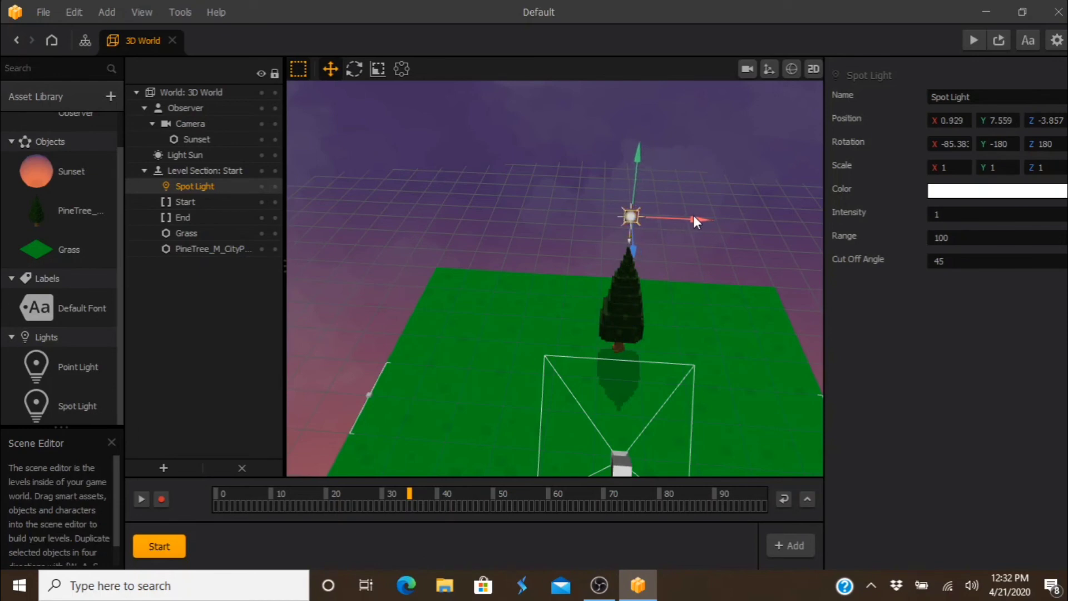
left_click(908, 214)
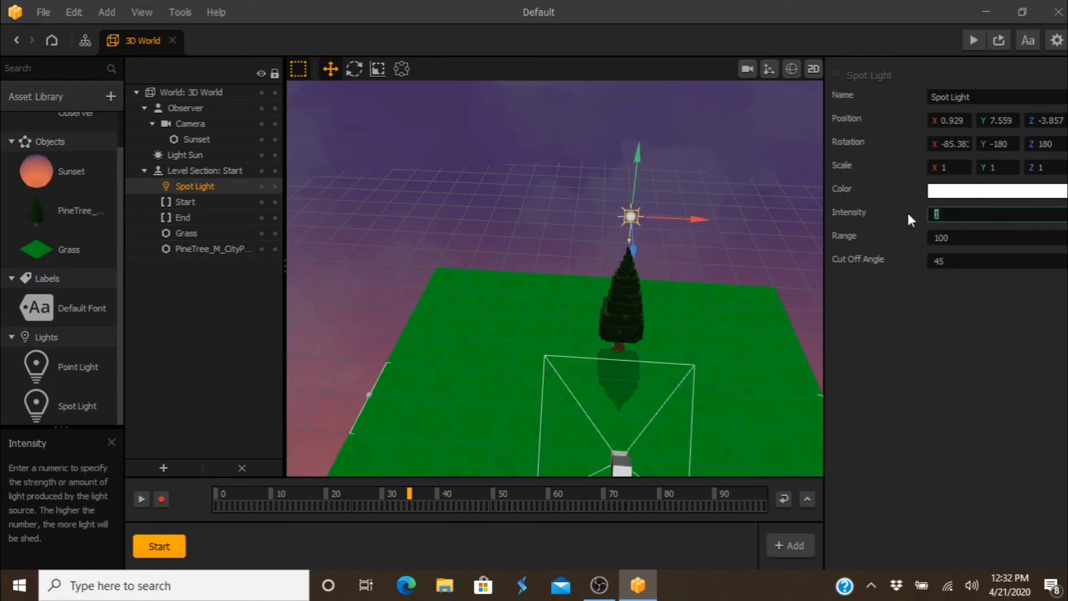
type("50")
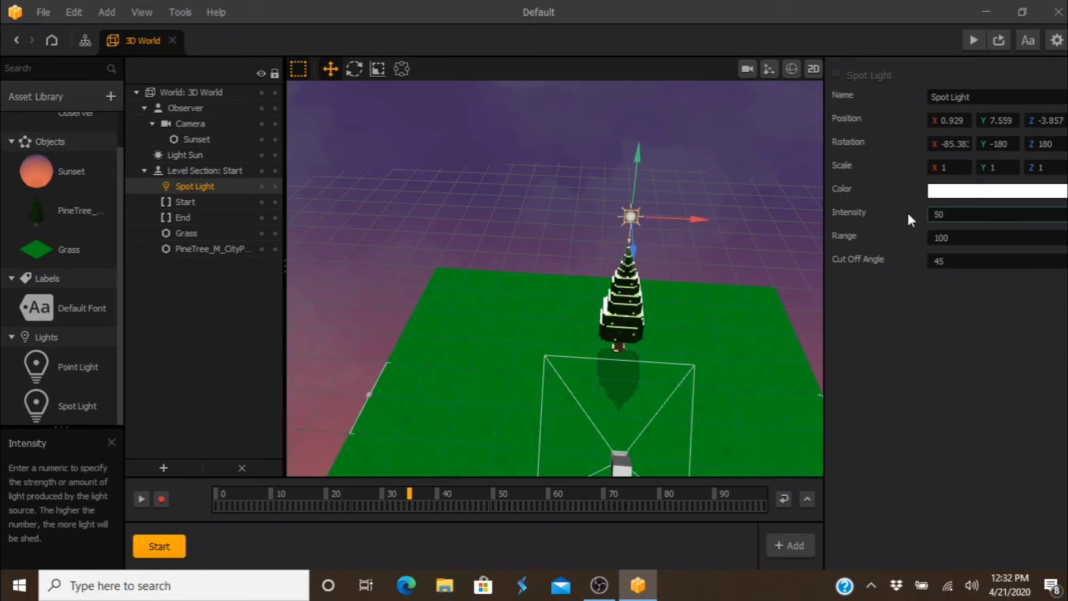
Rotate the Spot Light to about -62 on X and move it beside the tree to about X -3.94.
left_click(354, 69)
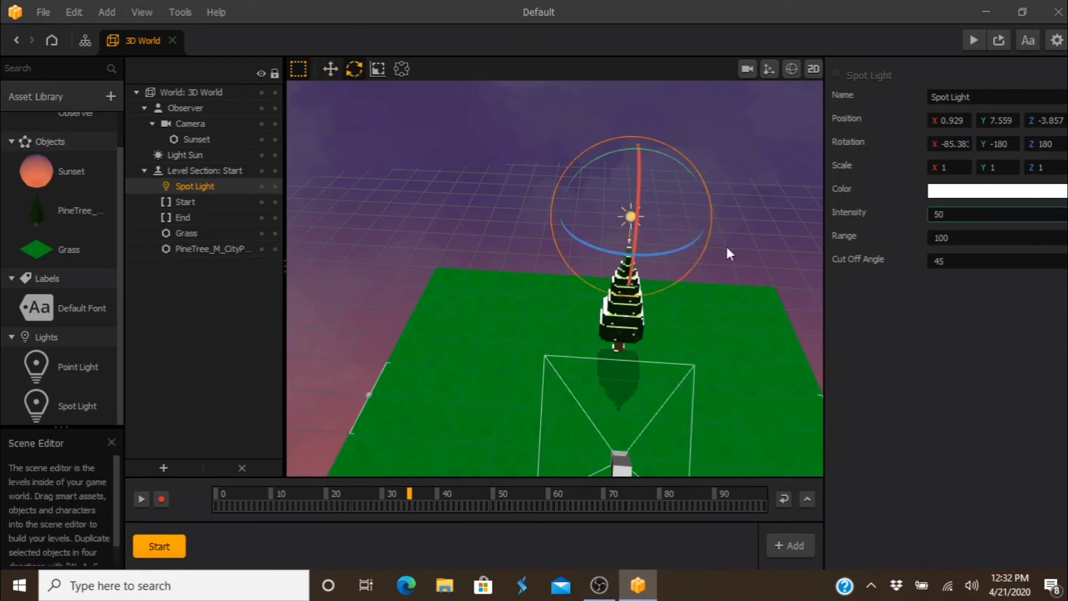
left_click_drag(642, 162, 644, 243)
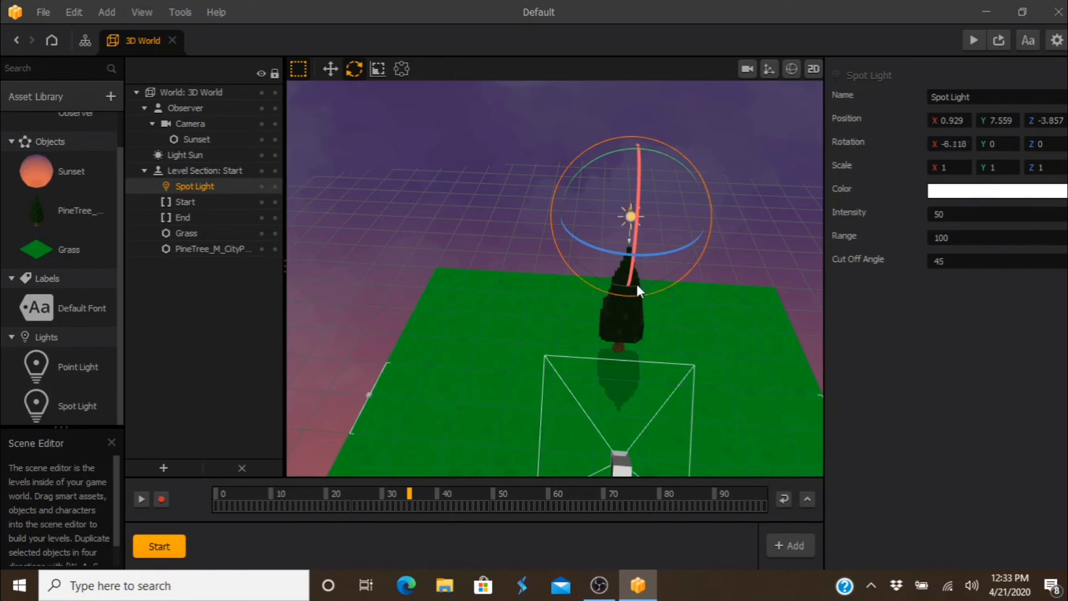
left_click_drag(630, 376, 632, 425)
left_click_drag(639, 488, 638, 206)
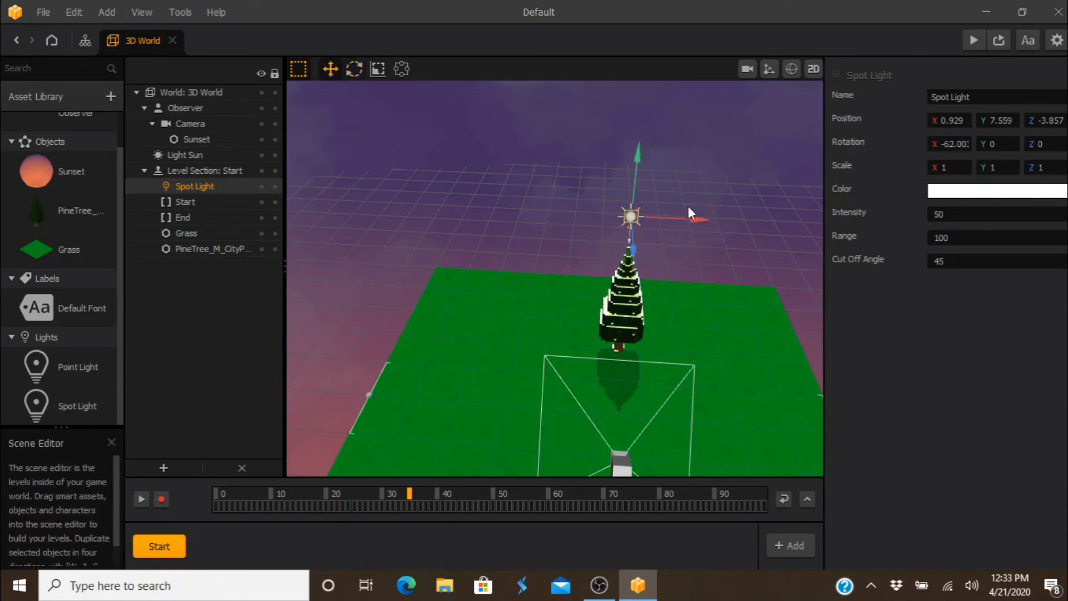
left_click_drag(689, 216, 565, 215)
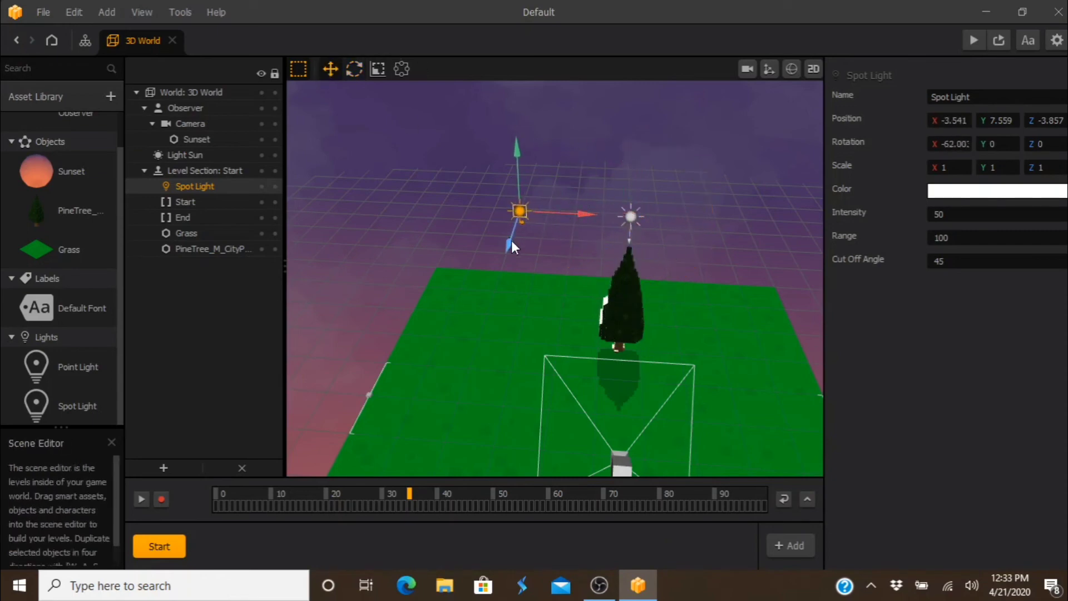
left_click_drag(590, 214, 566, 257)
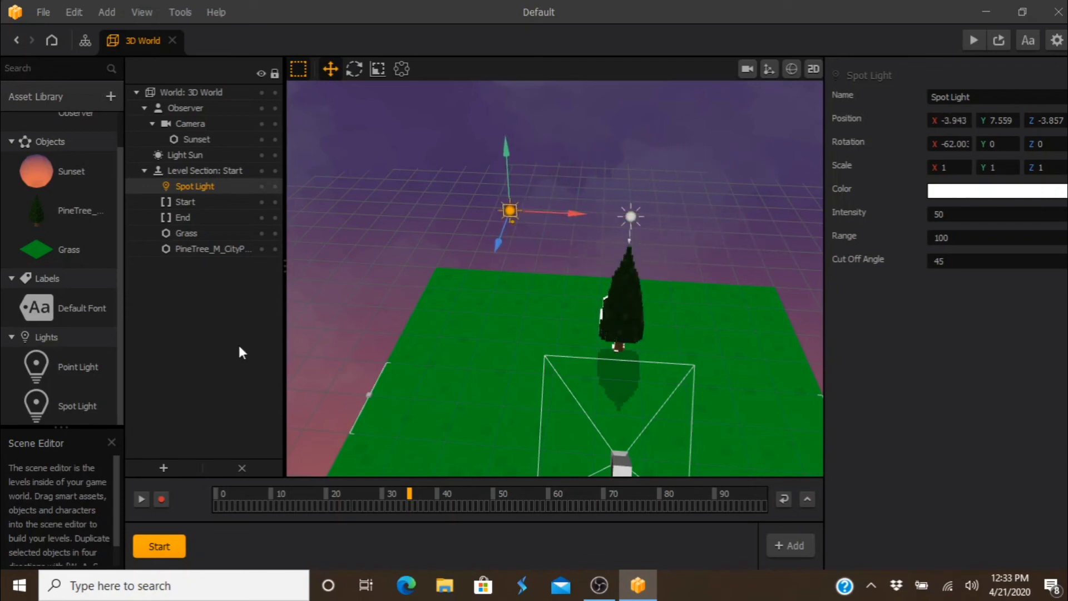
Add a Point Light on the grass, raise it to about Y 5.69, and rotate it to about -79 on X.
left_click_drag(36, 366, 498, 300)
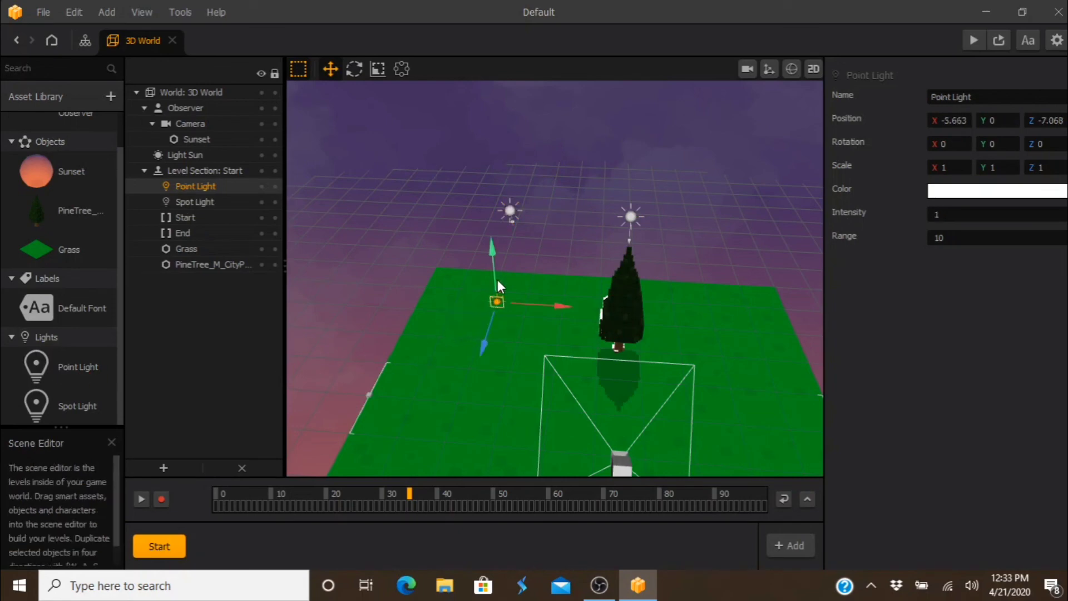
left_click_drag(492, 212, 497, 154)
key("2")
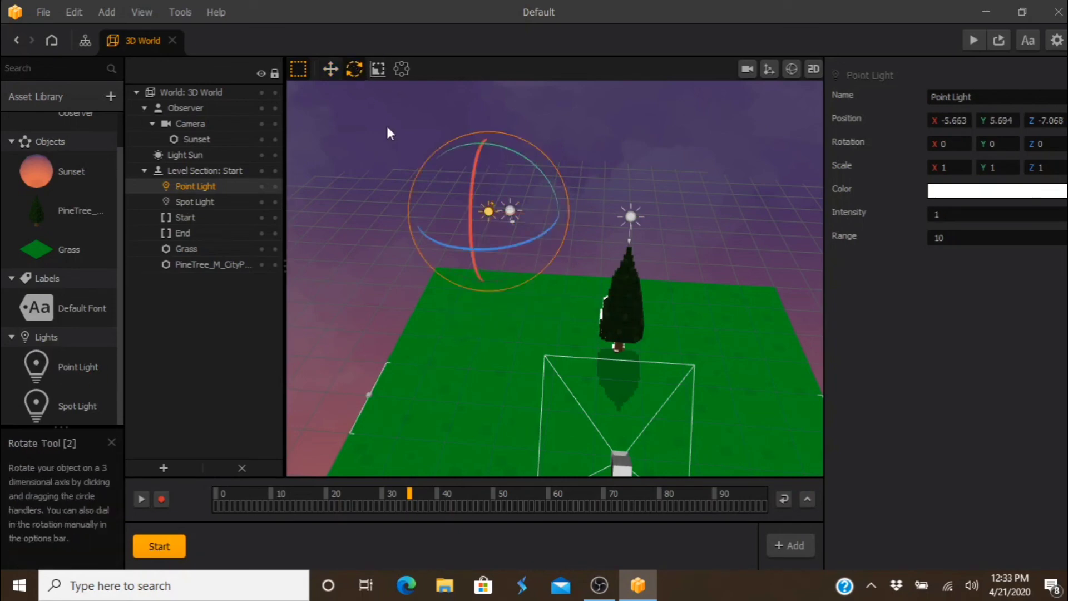
left_click_drag(469, 231, 484, 17)
Move the Point Light over the pine tree to about X 1.35 and set its intensity to 50.
left_click(327, 71)
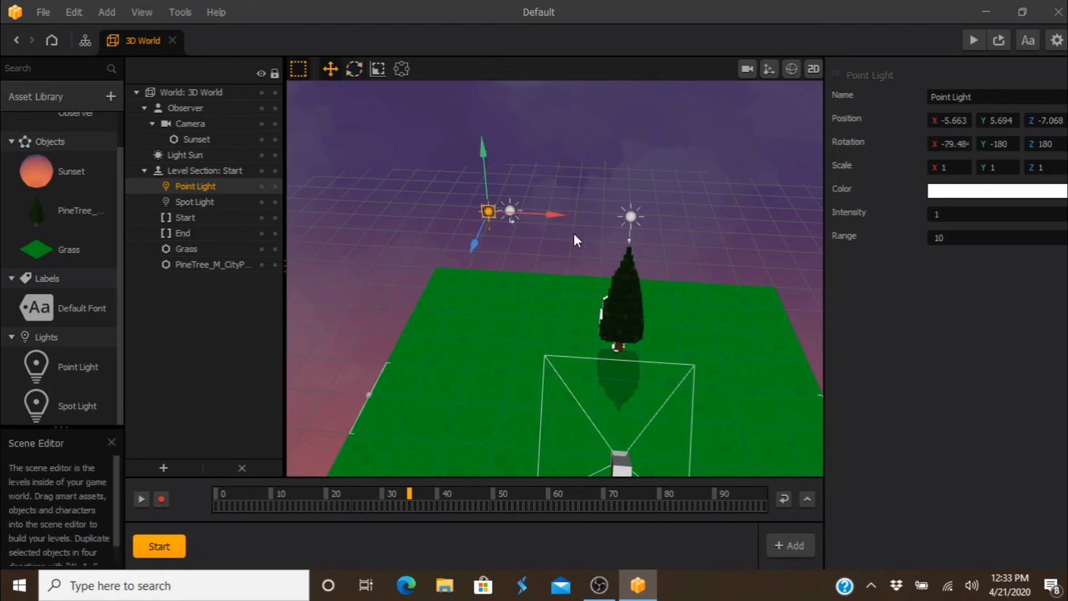
left_click_drag(562, 212, 731, 235)
left_click(946, 214)
type("50")
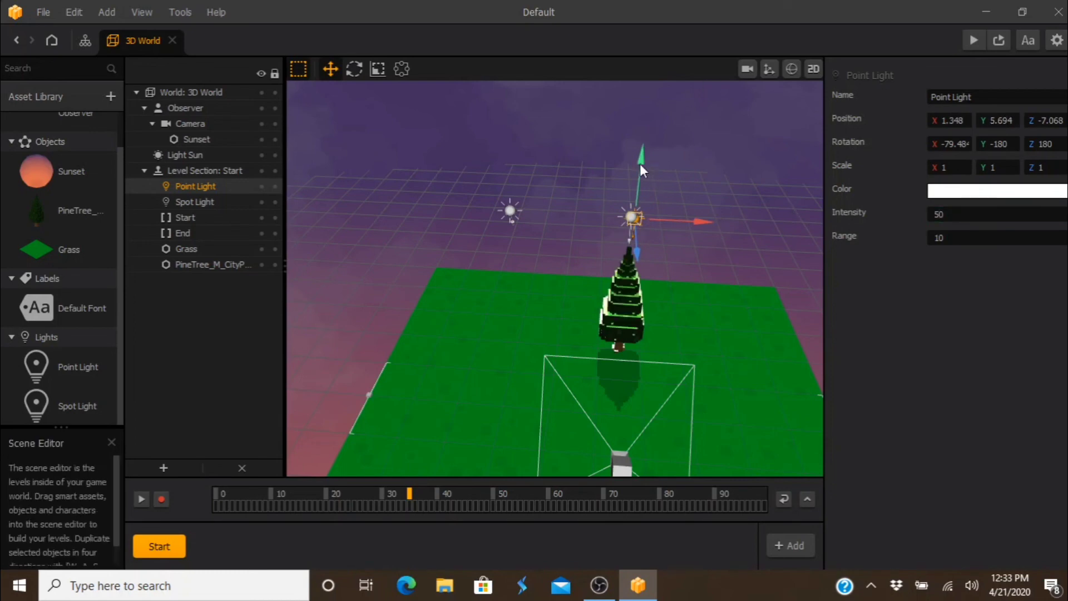
Set the Point Light's range to 500 and reposition it beside the tree at about X -4.59, Y 4.47.
left_click_drag(640, 163, 644, 191)
left_click_drag(706, 242, 682, 345)
left_click(1017, 238)
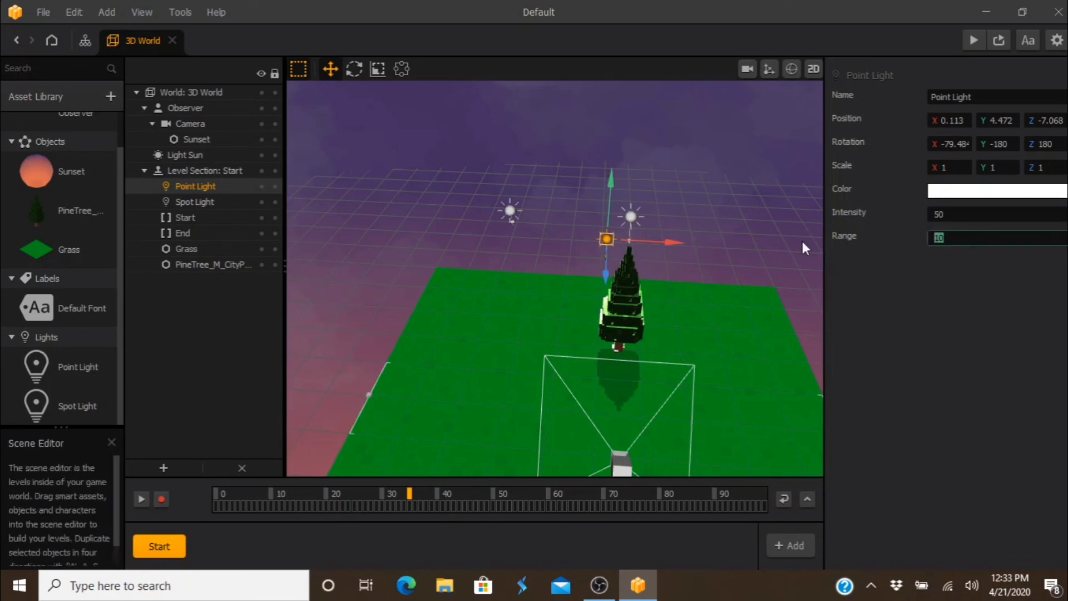
type("500")
left_click(916, 309)
left_click_drag(675, 240, 575, 335)
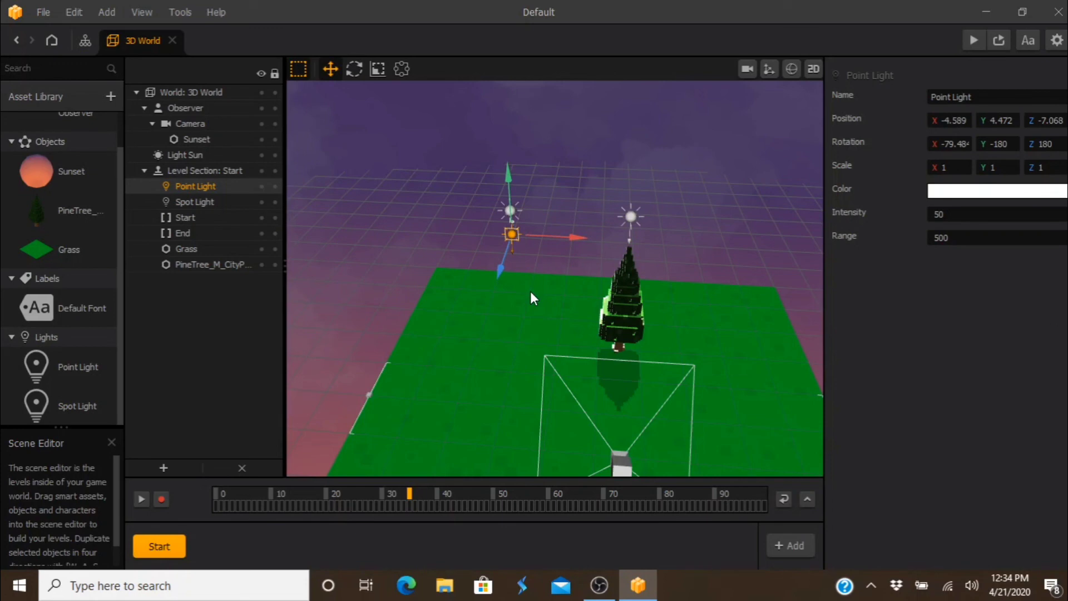
Delete the Point Light and the Spot Light from the scene.
key("Delete")
left_click(510, 211)
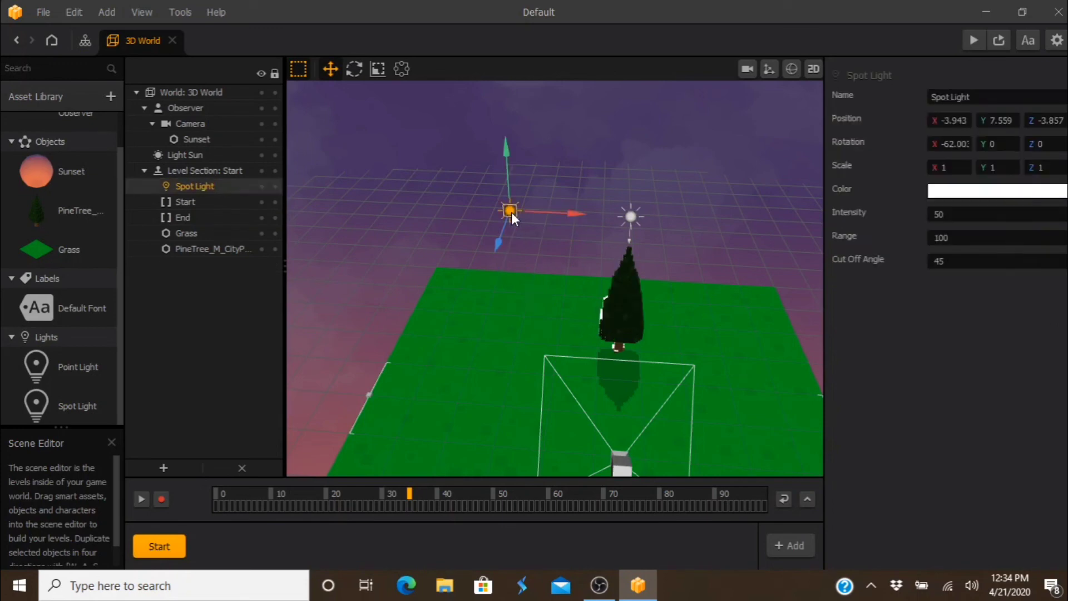
key("Delete")
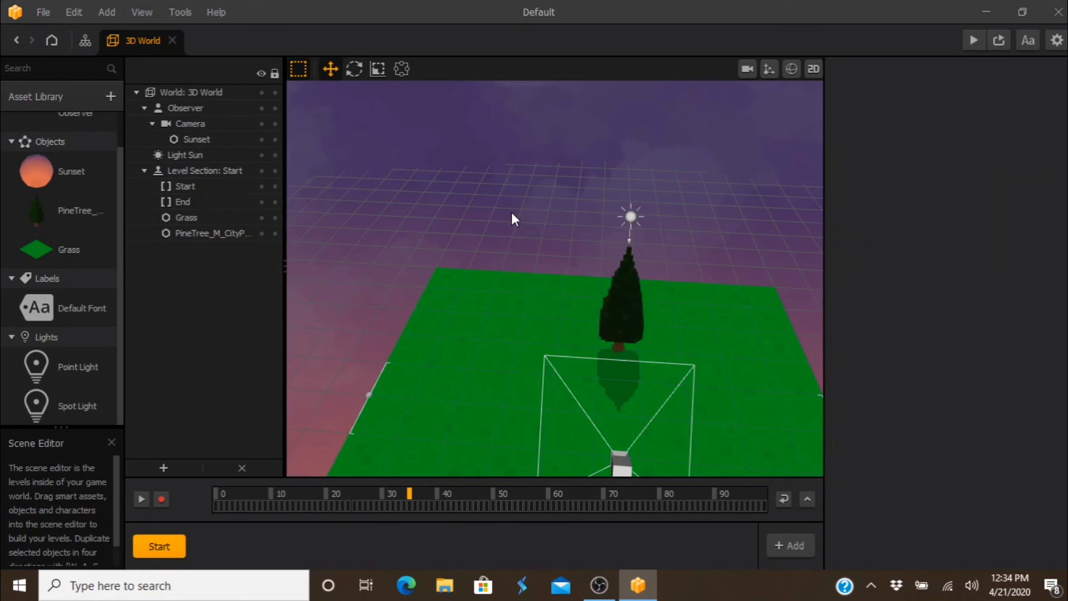
Preview the game without the extra lights and close the preview window.
left_click(992, 43)
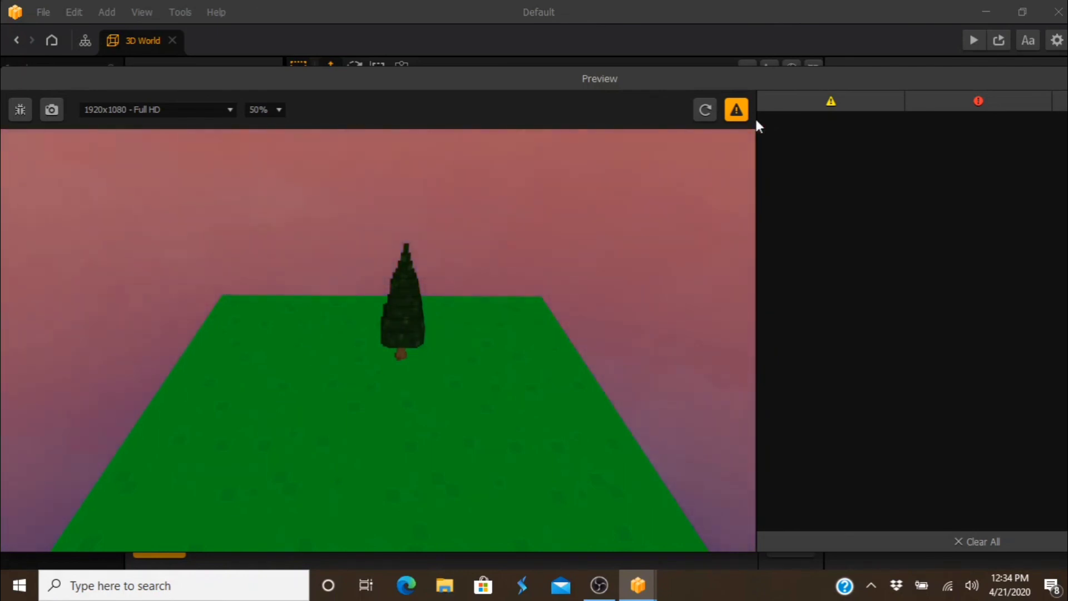
left_click_drag(843, 84, 706, 109)
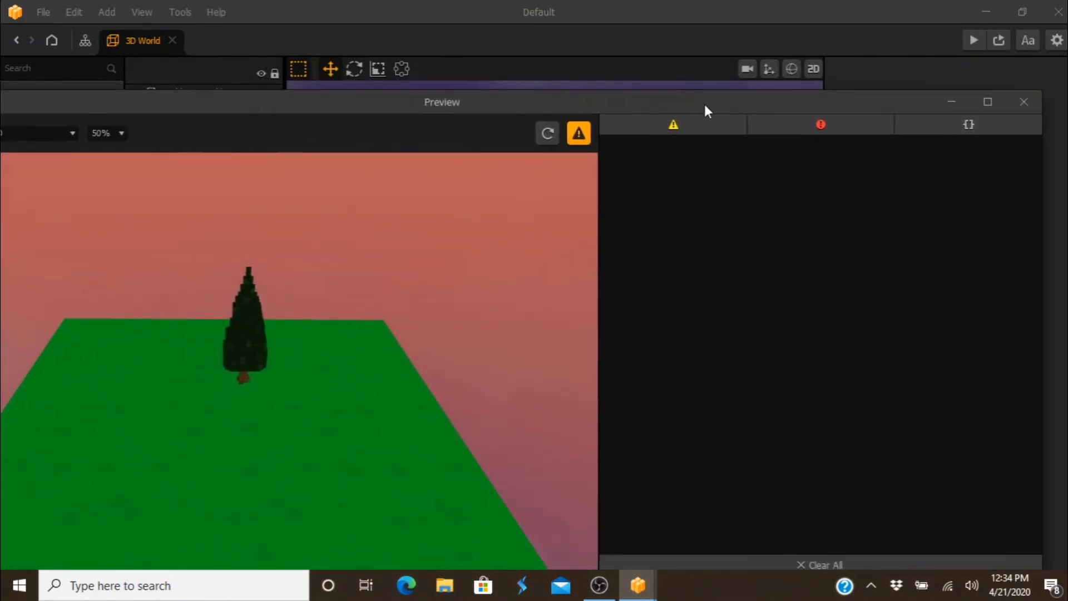
left_click(1032, 108)
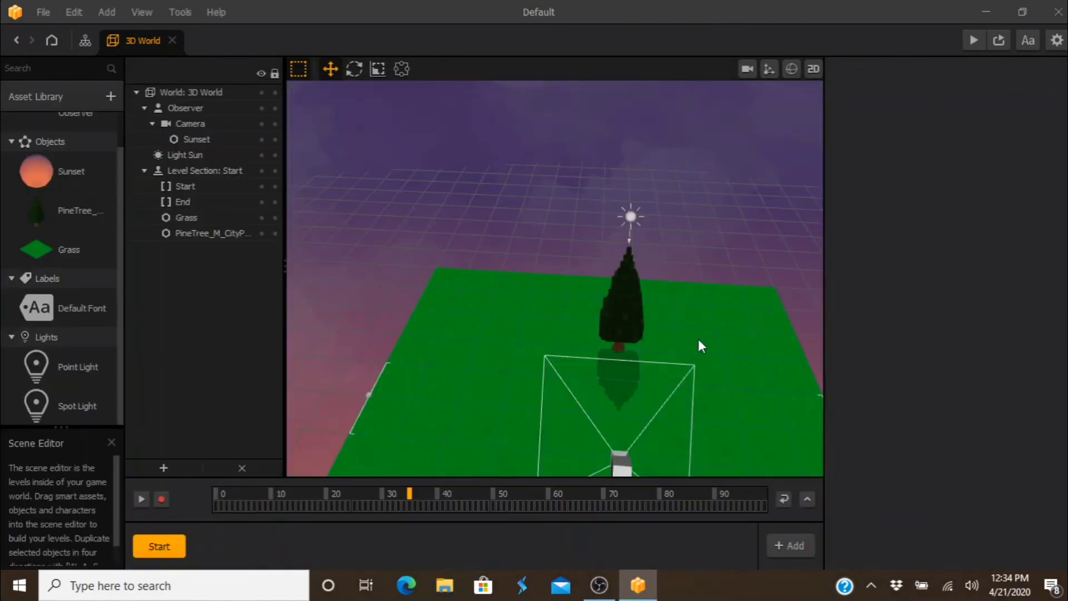